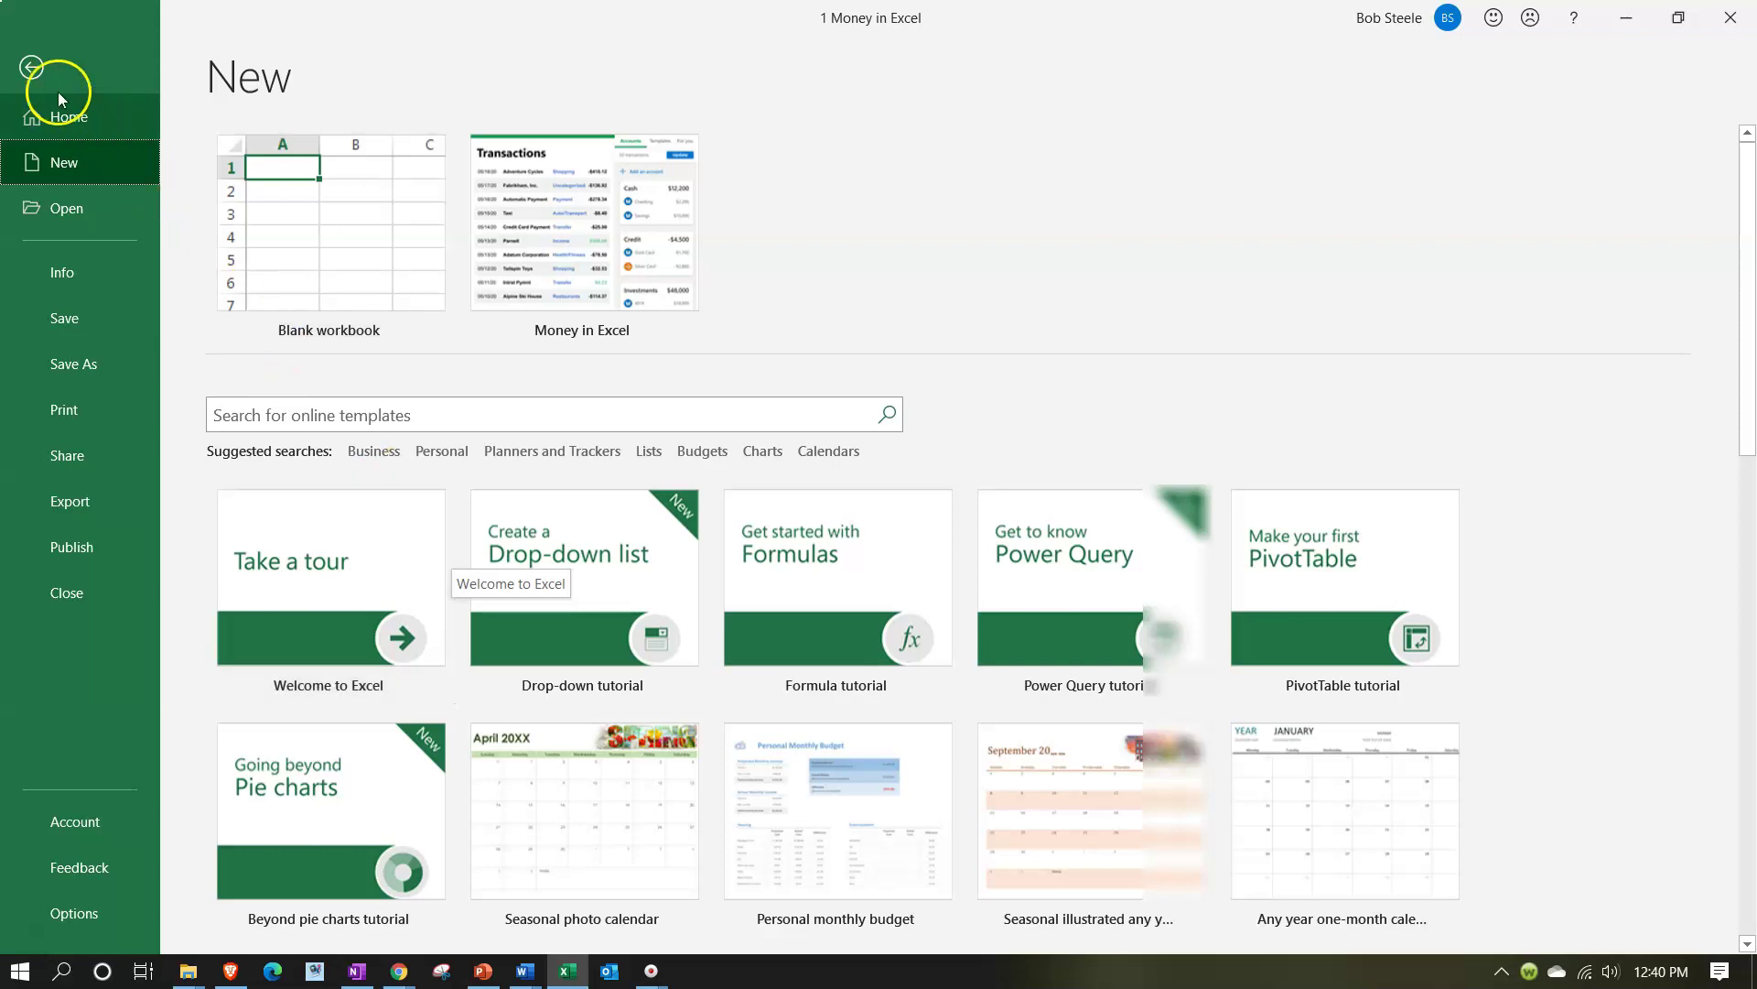
Return from the New page to the Transactions sheet and select subcategory cell E19.
left_click(33, 67)
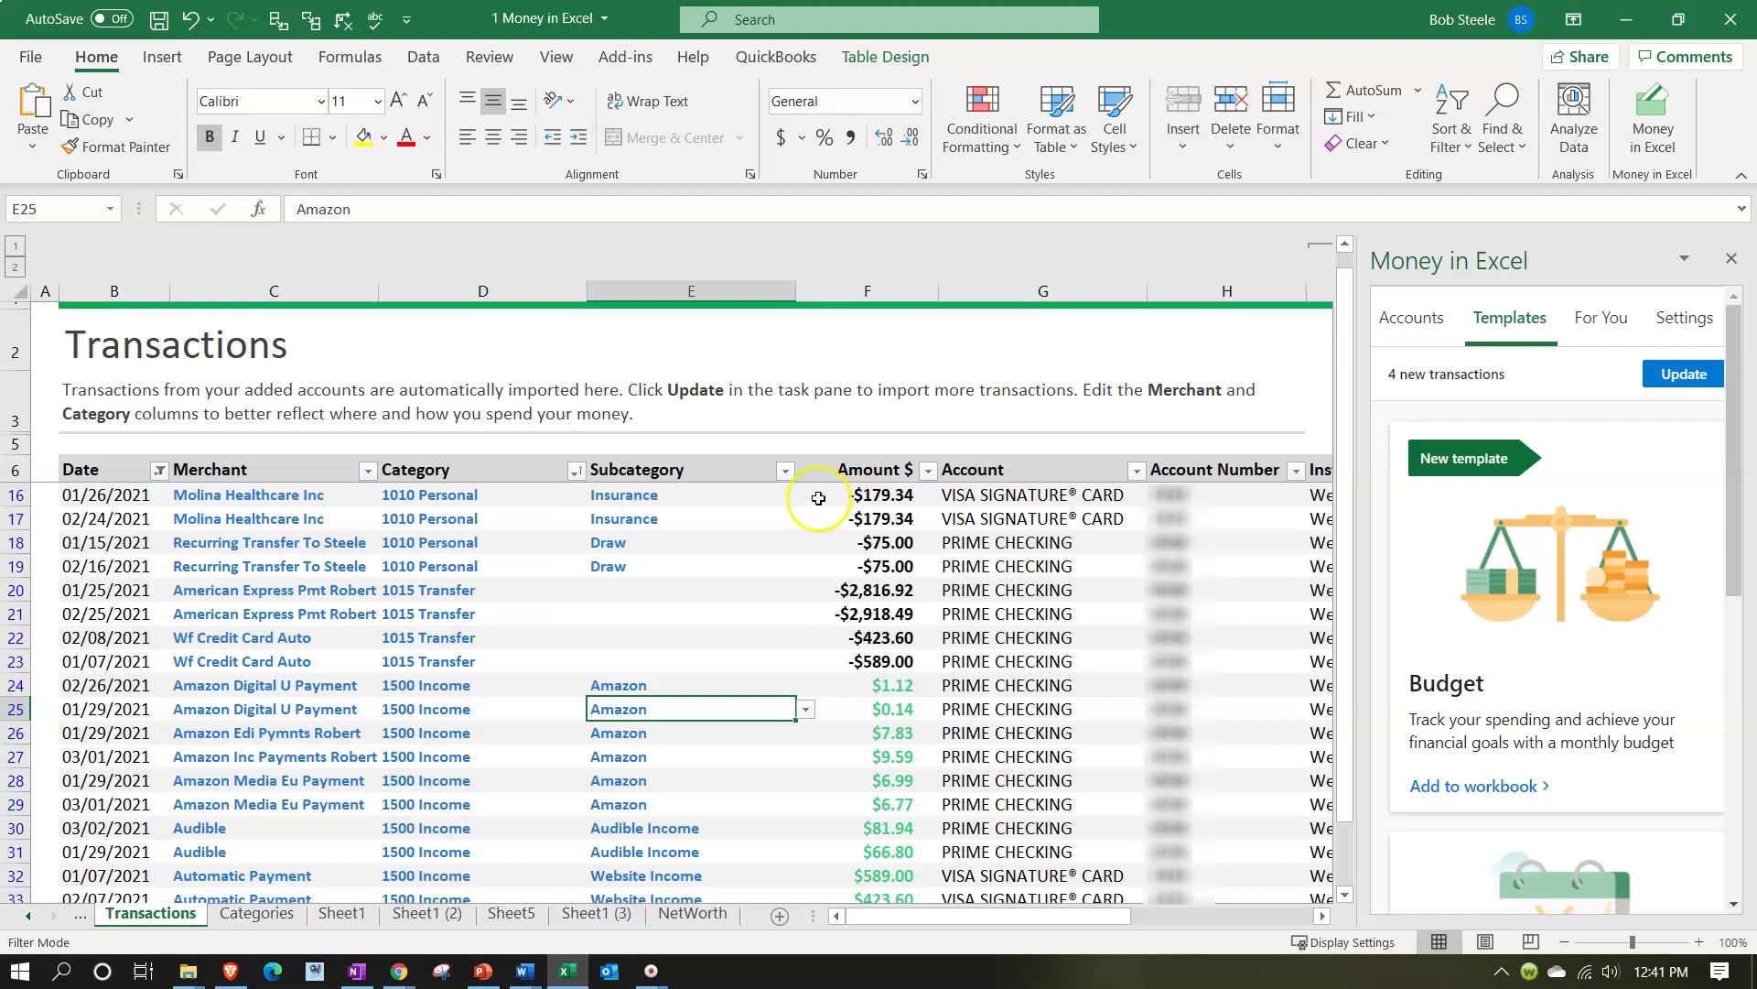
left_click(767, 565)
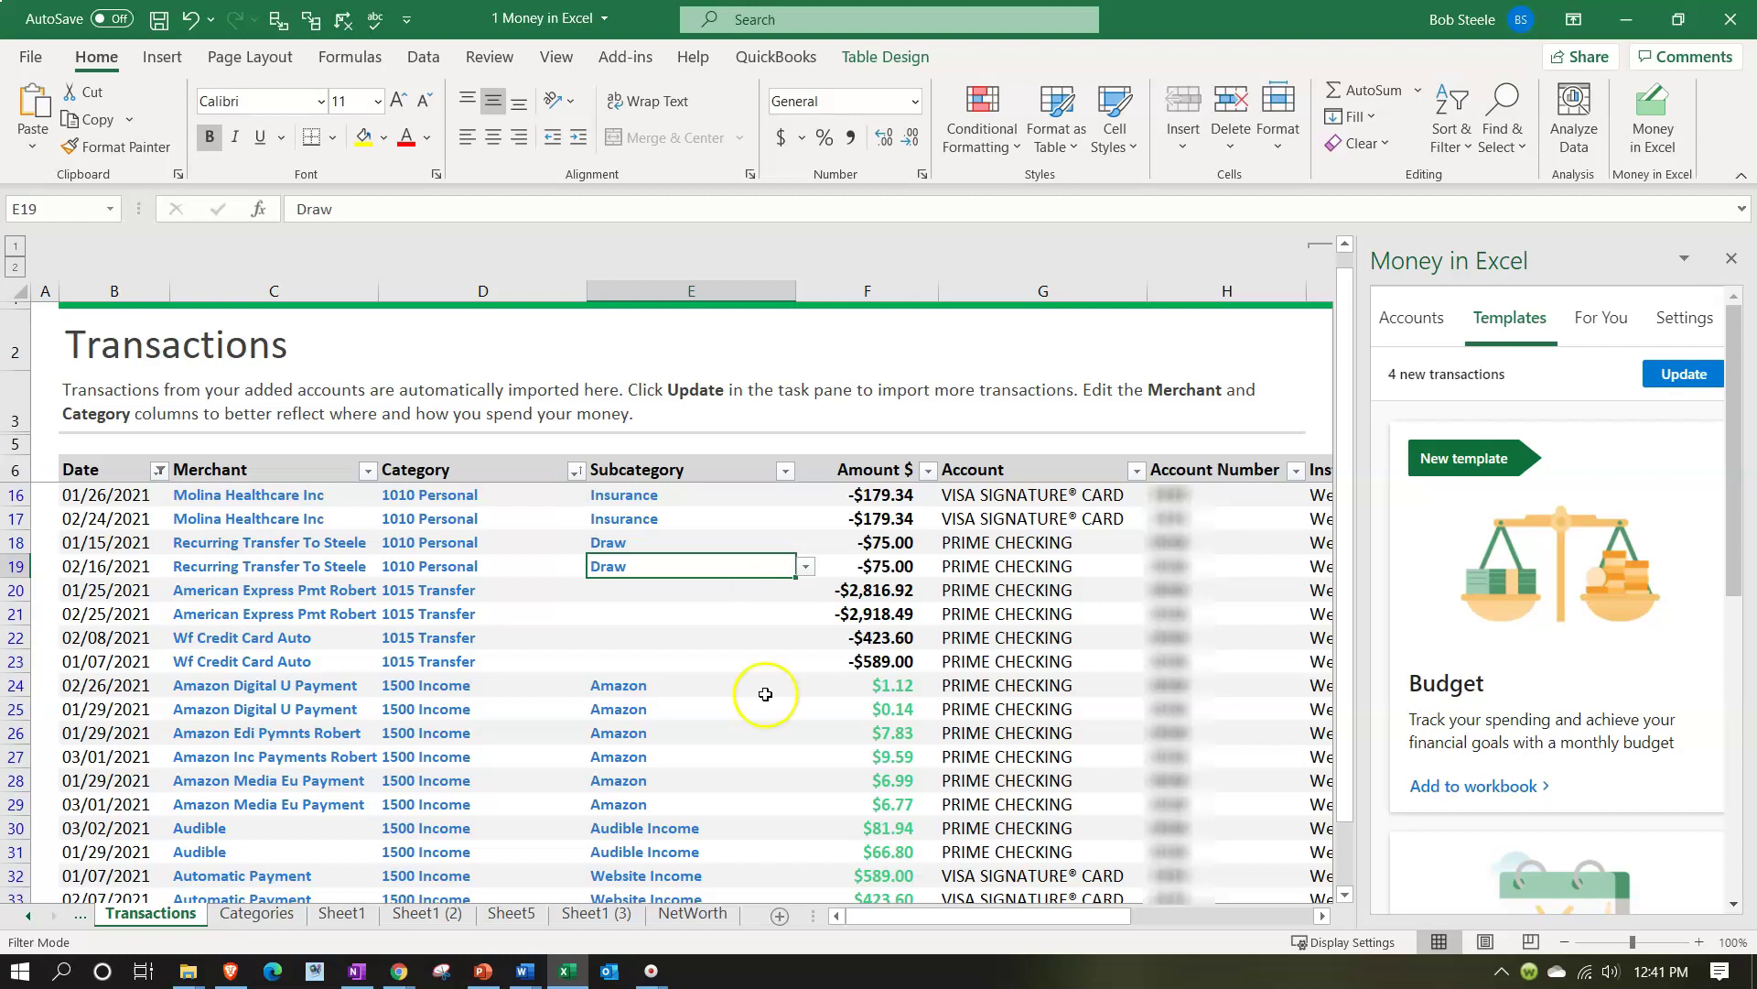
Look over the bank transactions awaiting review in QuickBooks Online in Chrome and return to the Excel workbook.
left_click(400, 971)
scroll(381, 561, "up", 5)
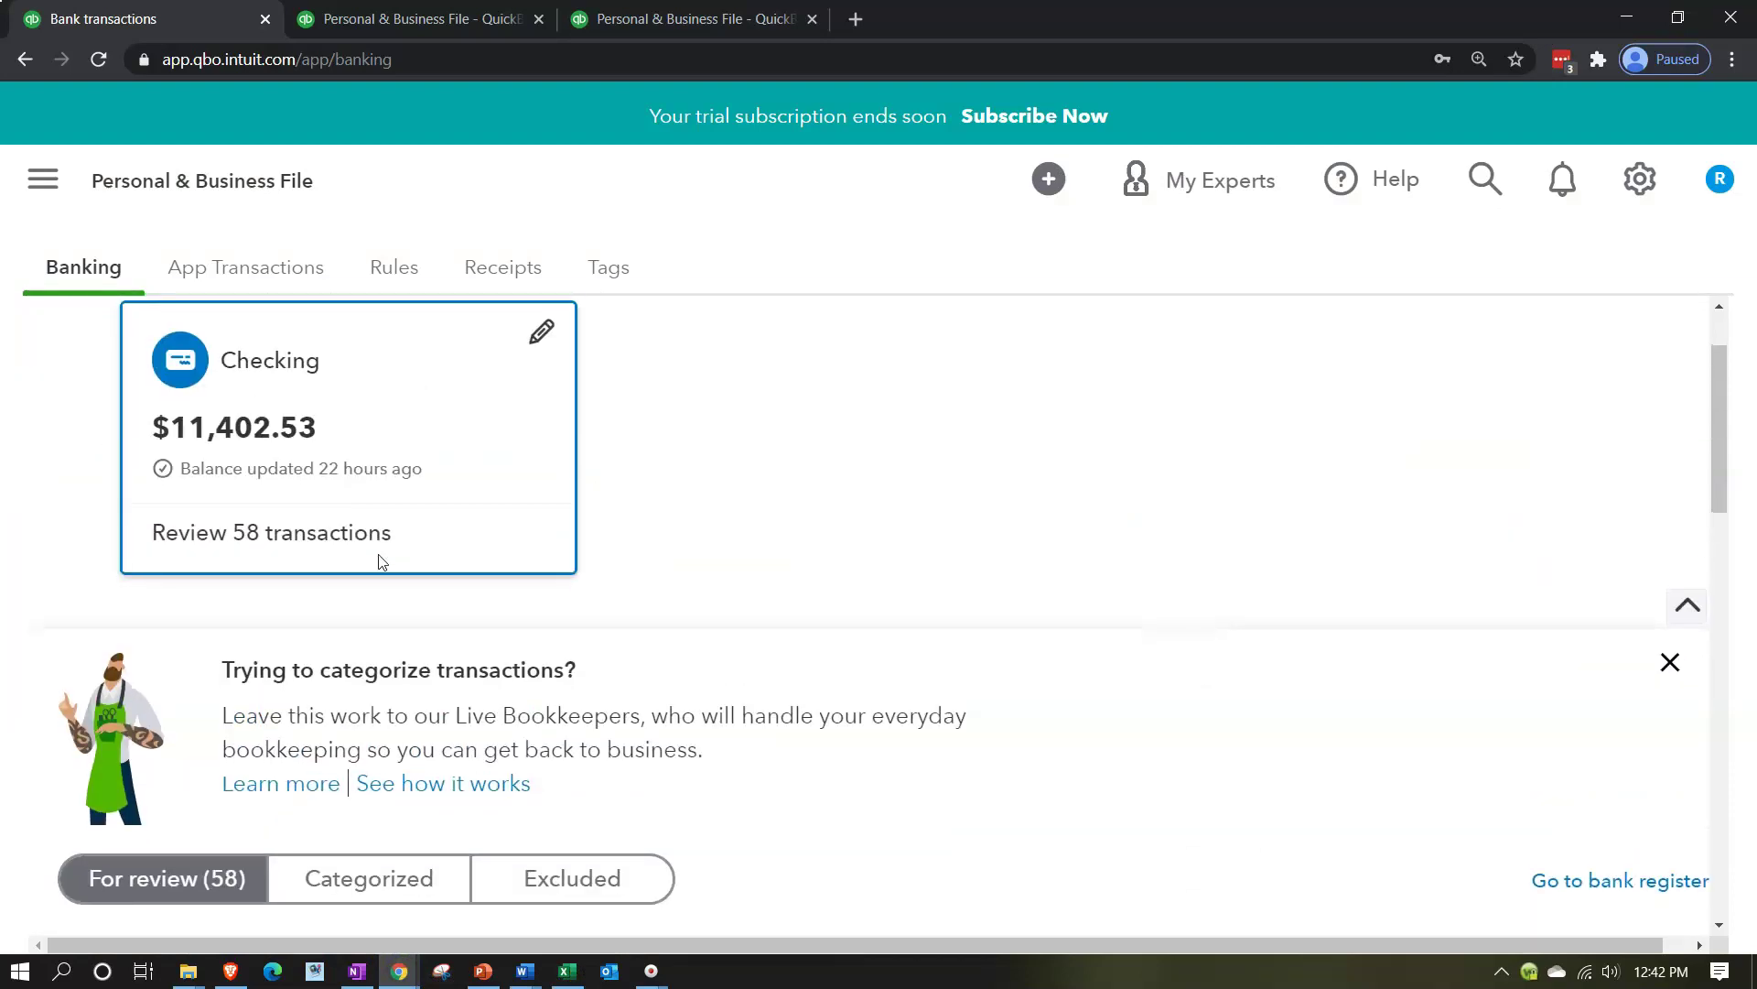
scroll(381, 561, "down", 5)
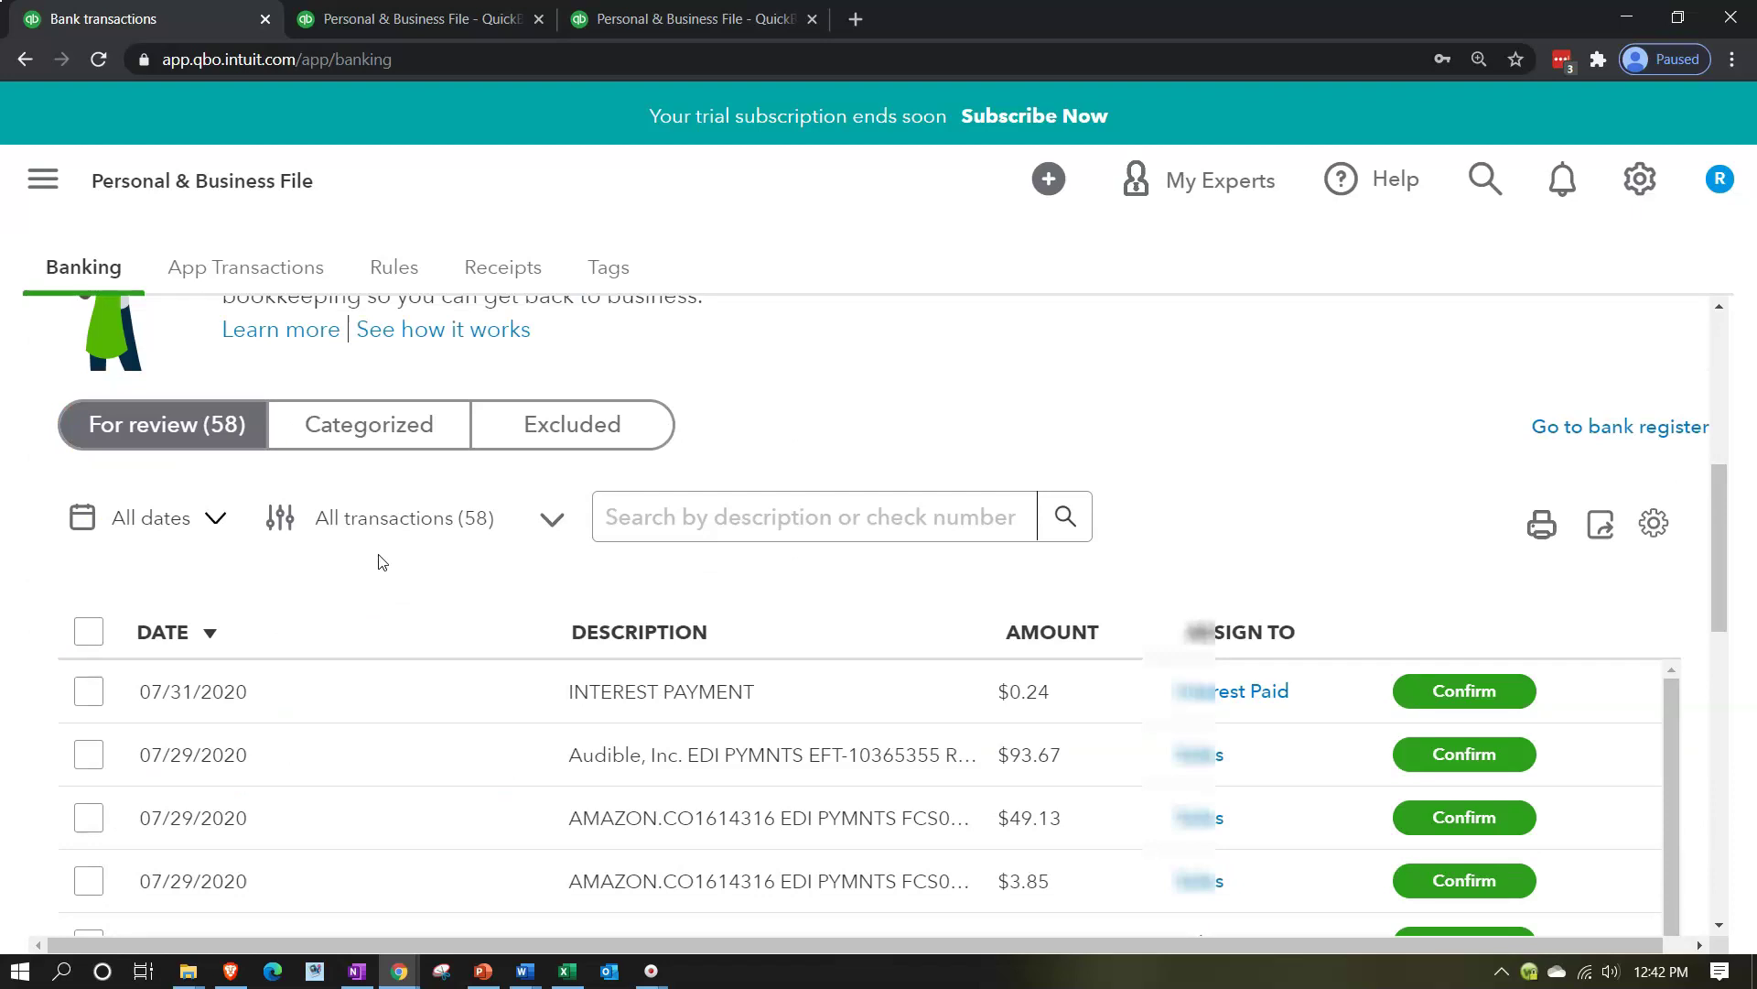
left_click(568, 972)
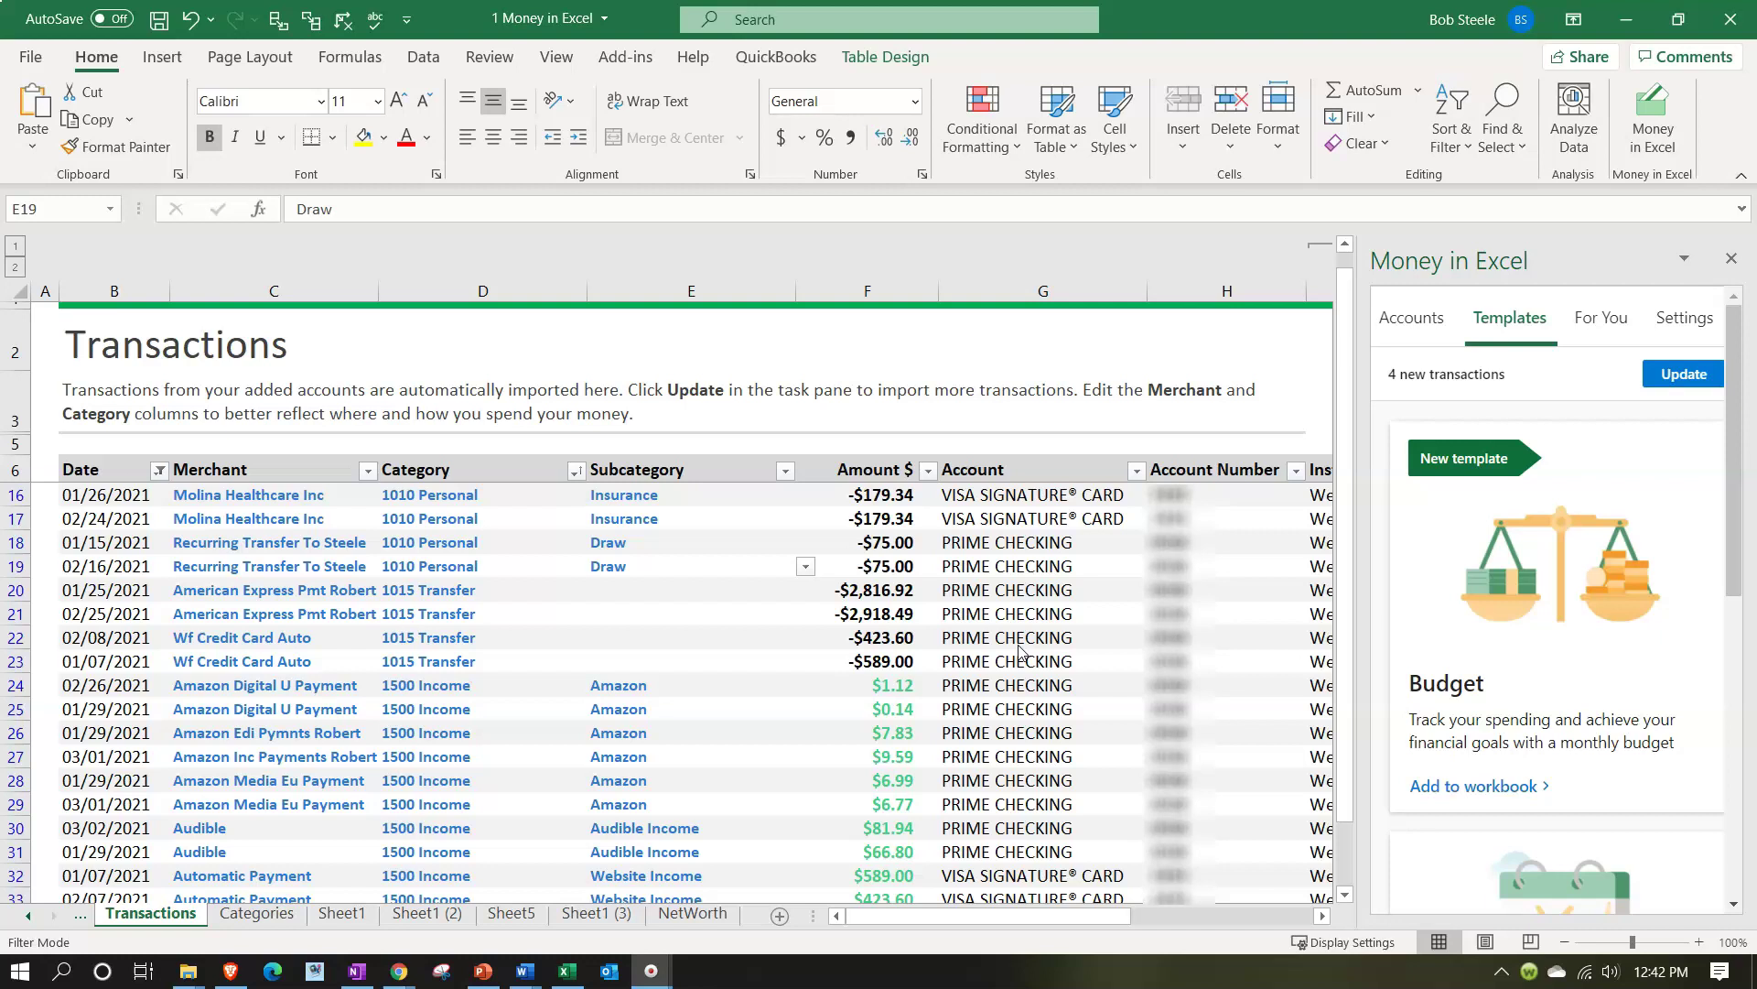
Look through the Money in Excel templates, add the Budget template to the workbook and show its sheet.
scroll(1501, 567, "down", 3)
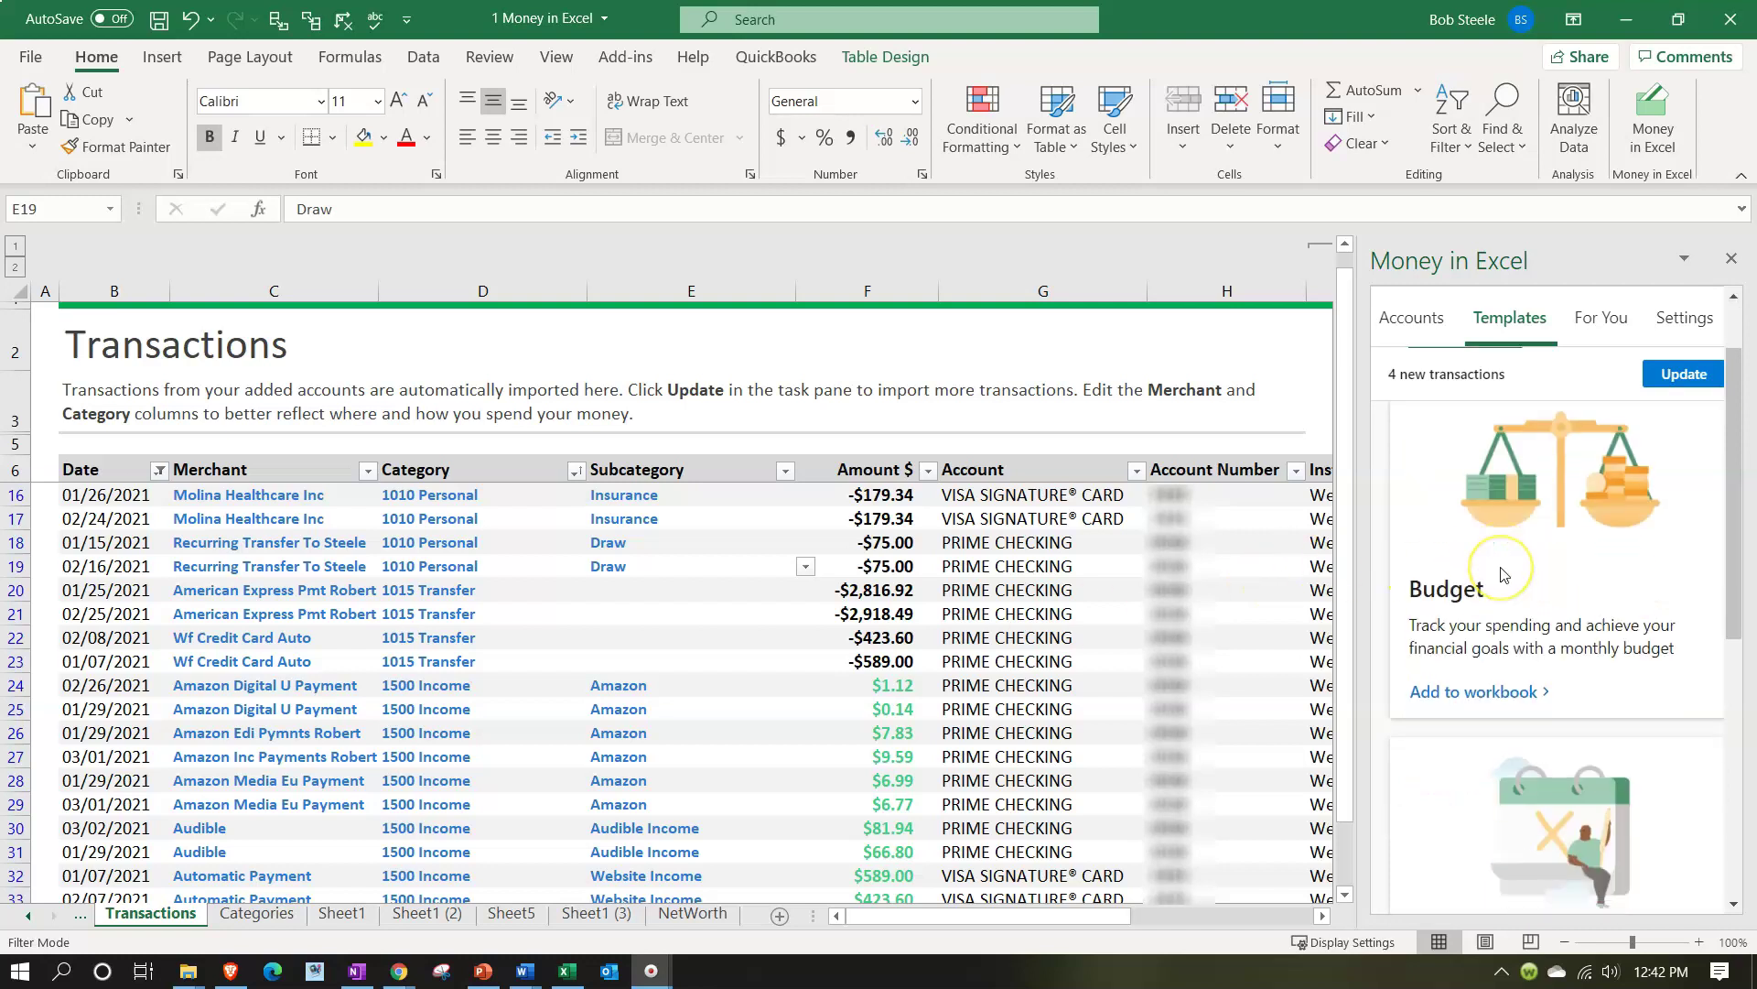
scroll(1501, 575, "down", 7)
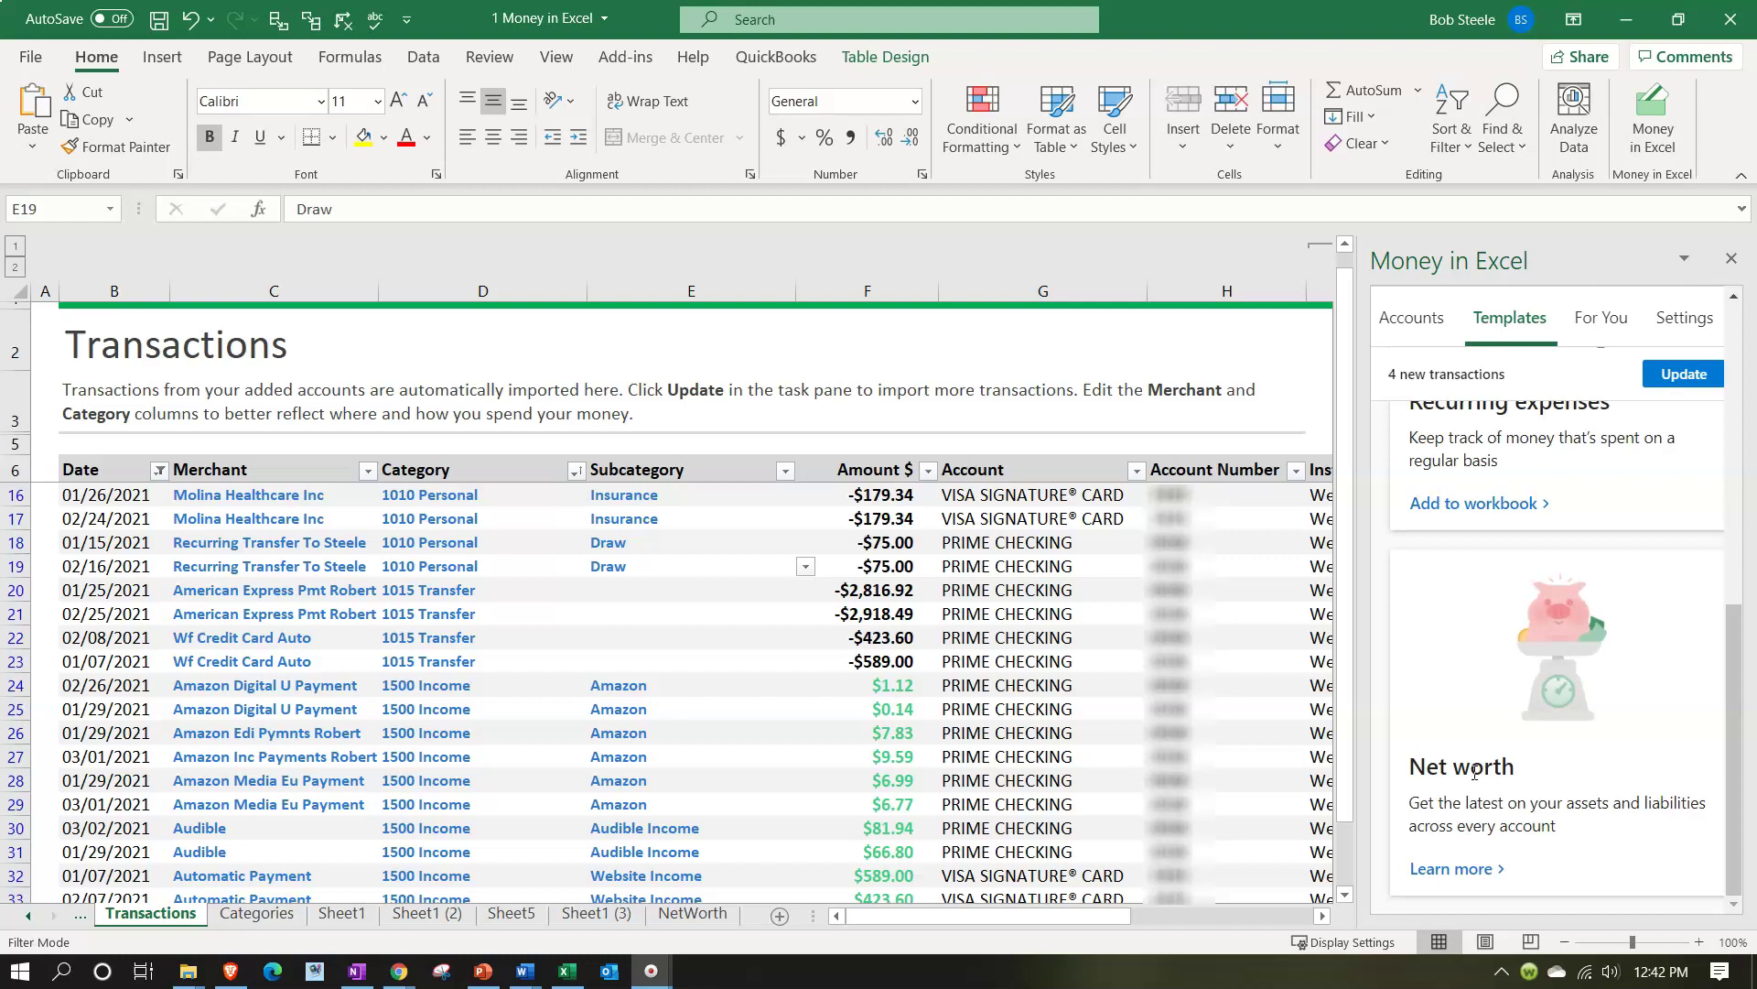
scroll(1474, 774, "up", 5)
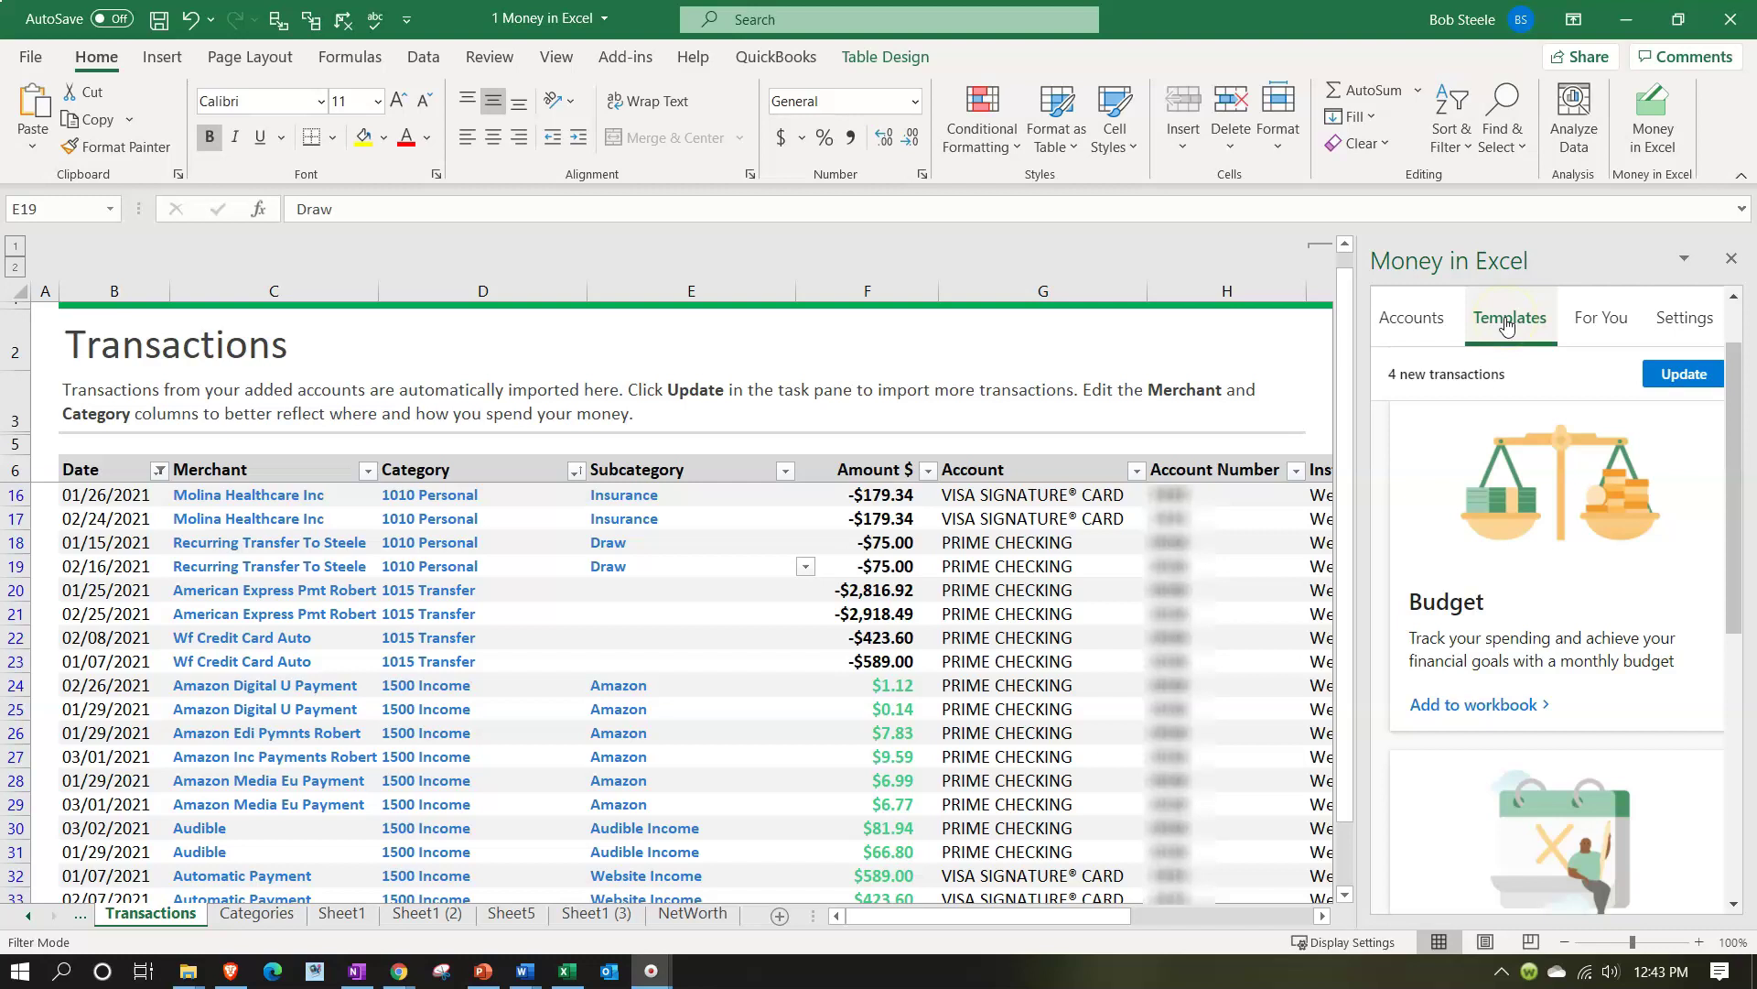
left_click(1520, 706)
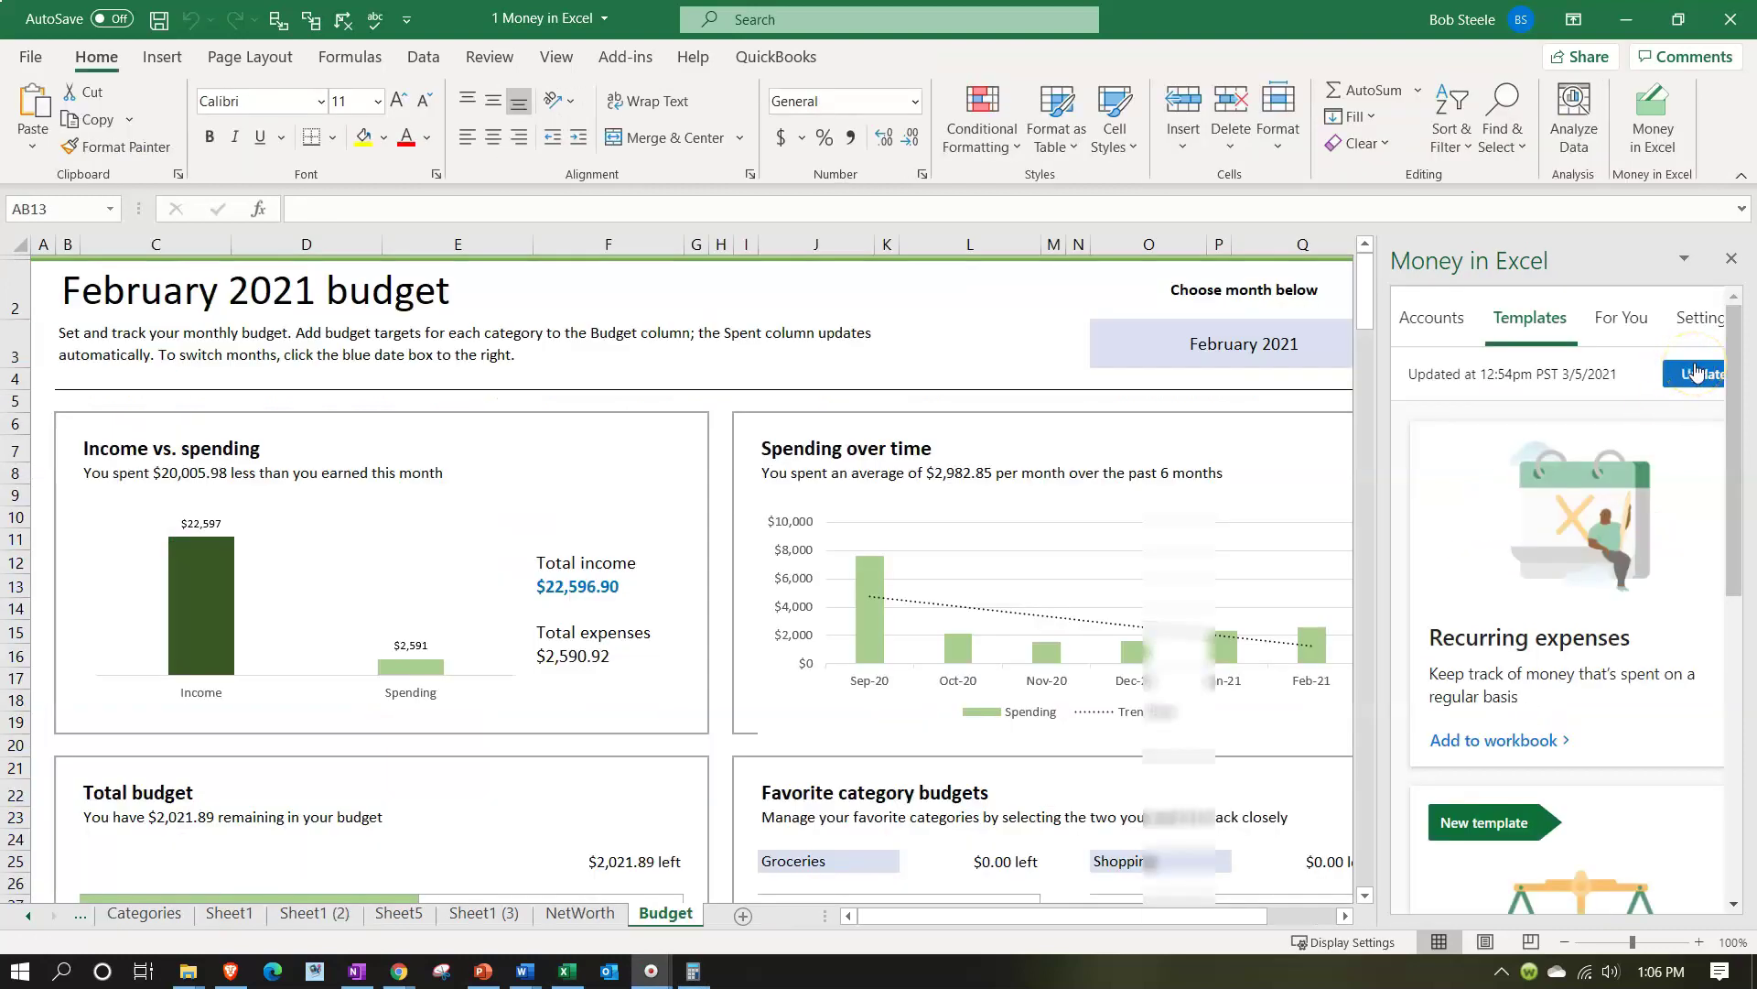
left_click(687, 916)
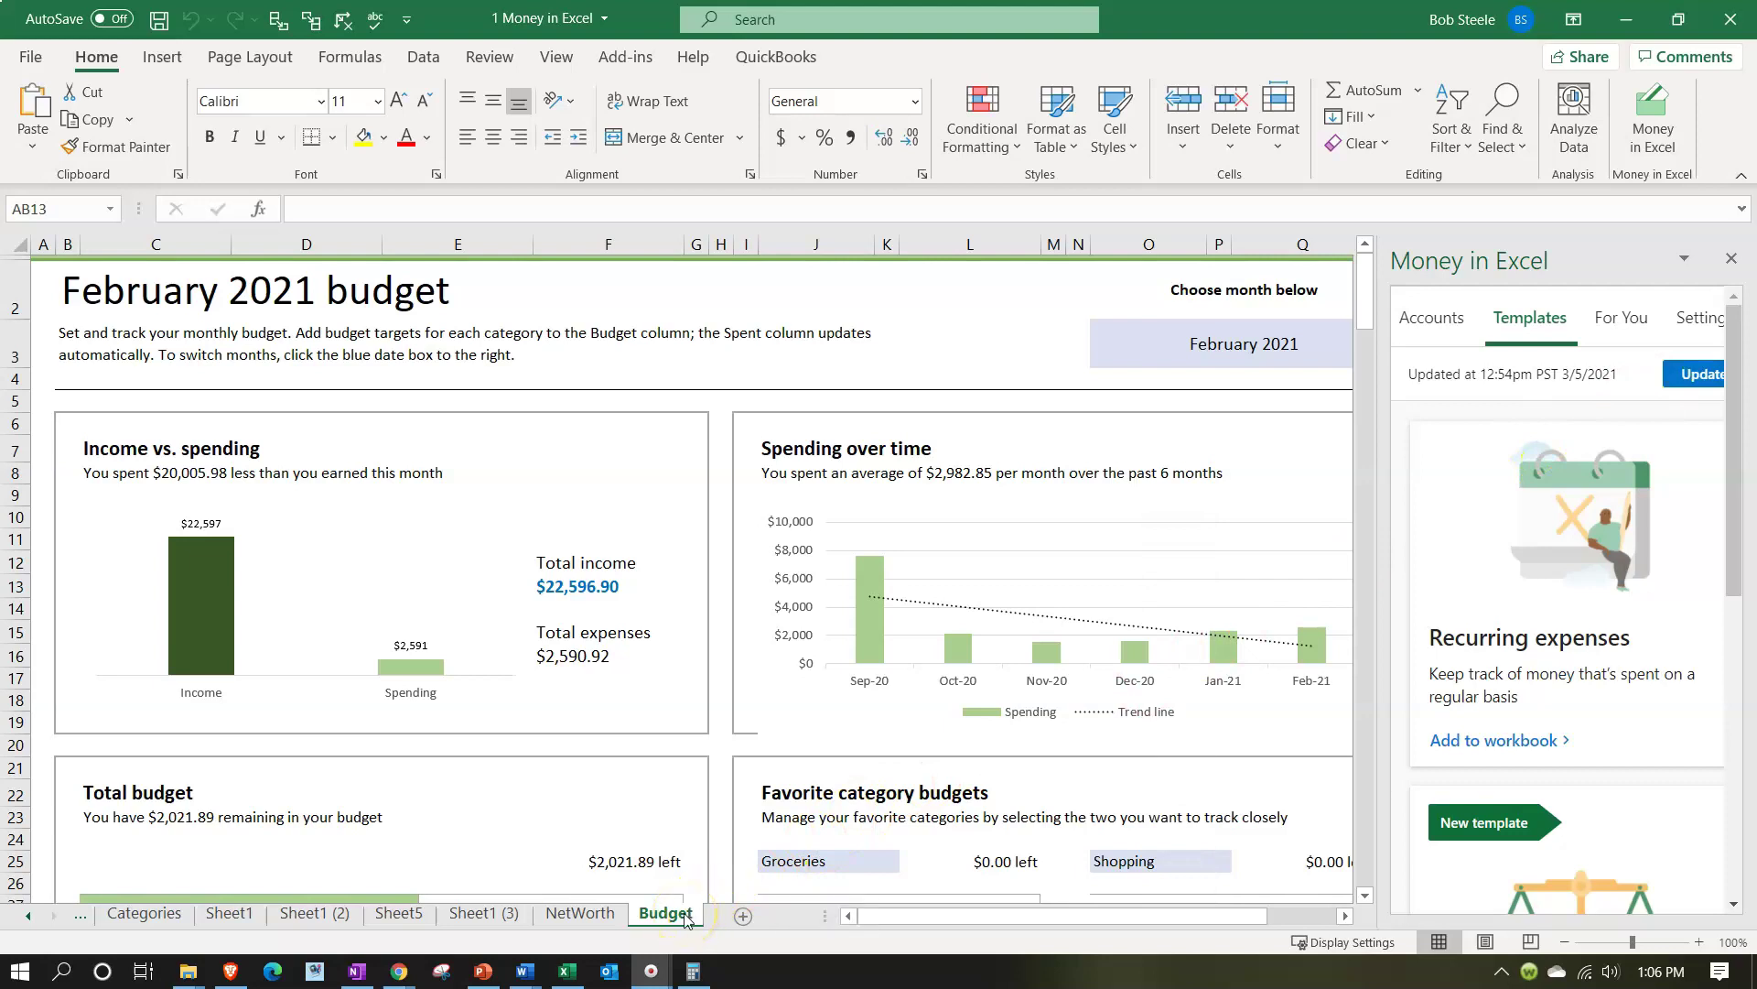
Close the Money in Excel pane beside the Budget sheet.
left_click(1731, 260)
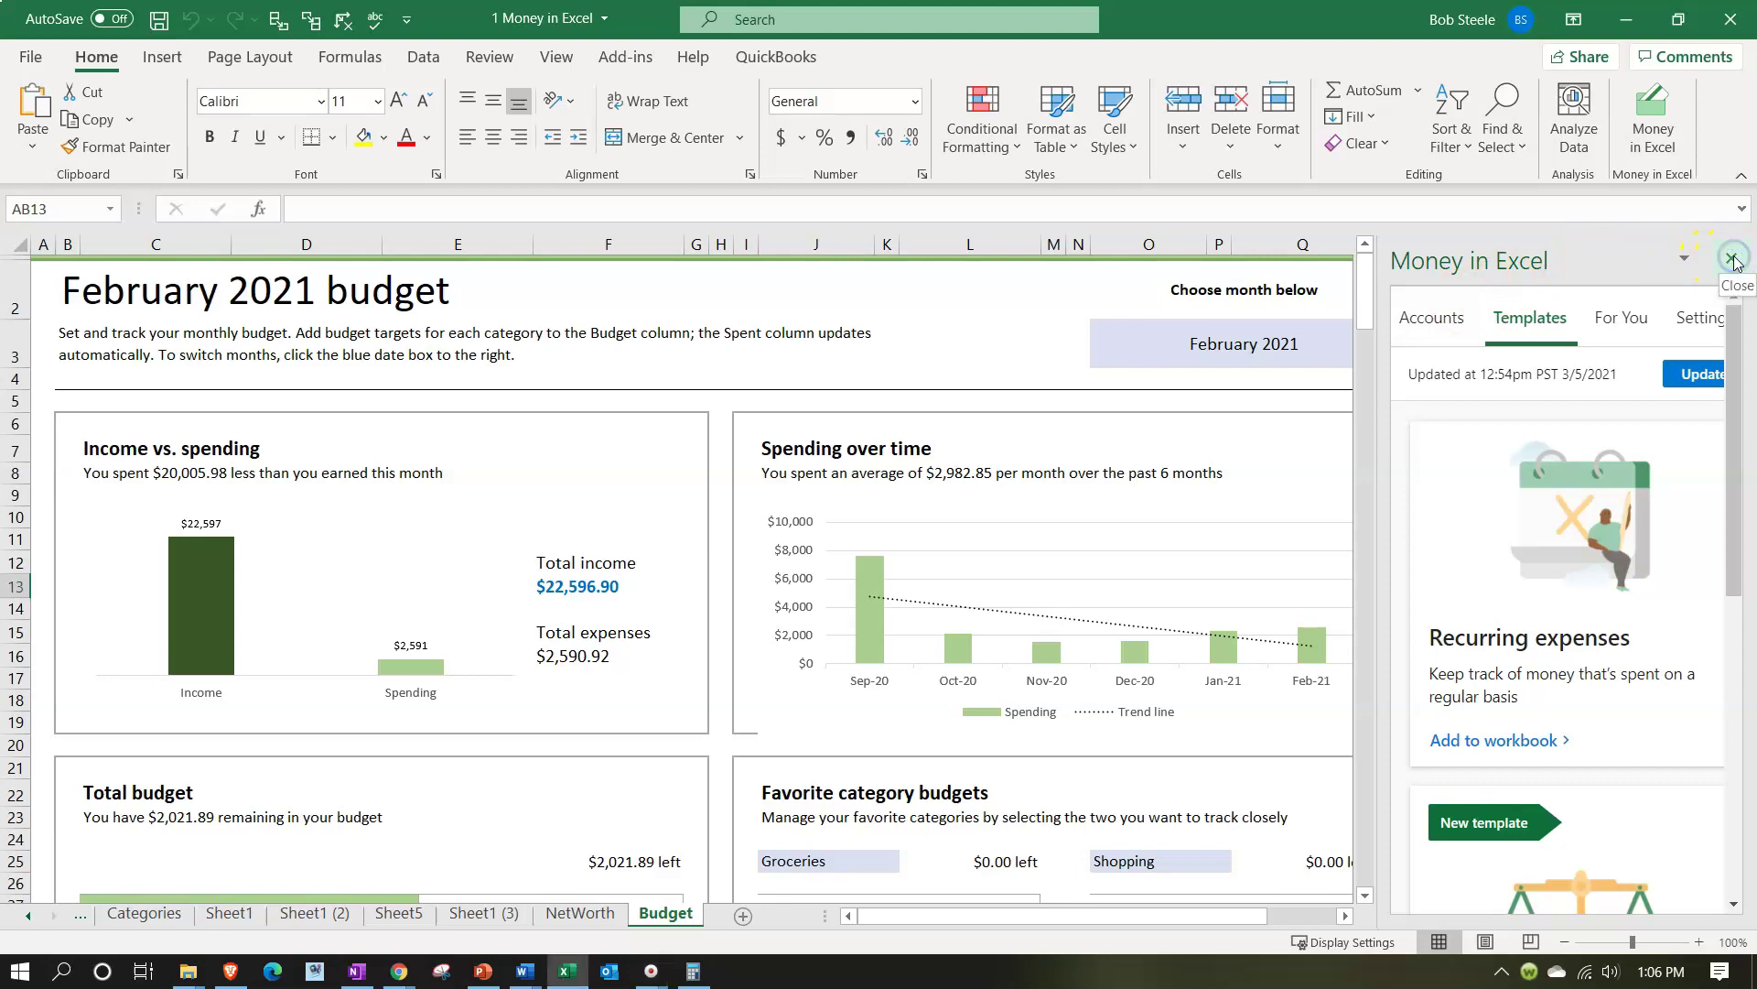
left_click(1732, 261)
left_click(97, 66)
left_click(1653, 144)
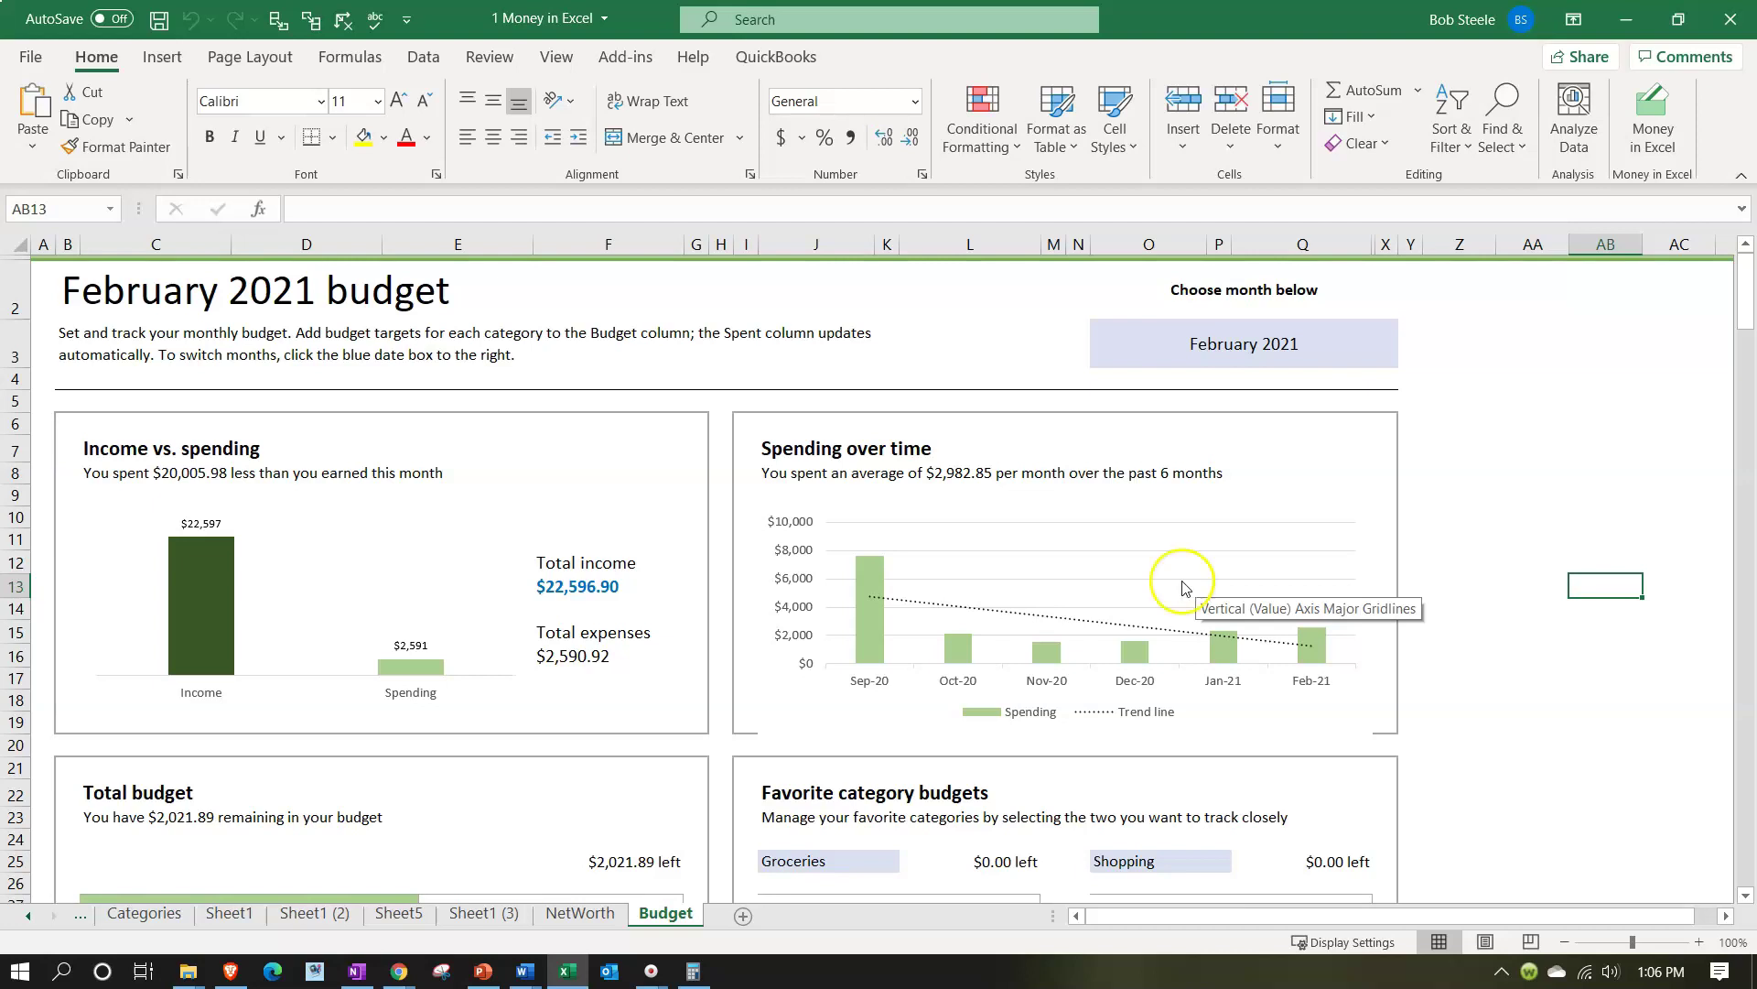
Look through the months offered by the Budget sheet's month selector and keep February 2021.
left_click(1341, 341)
left_click(1406, 357)
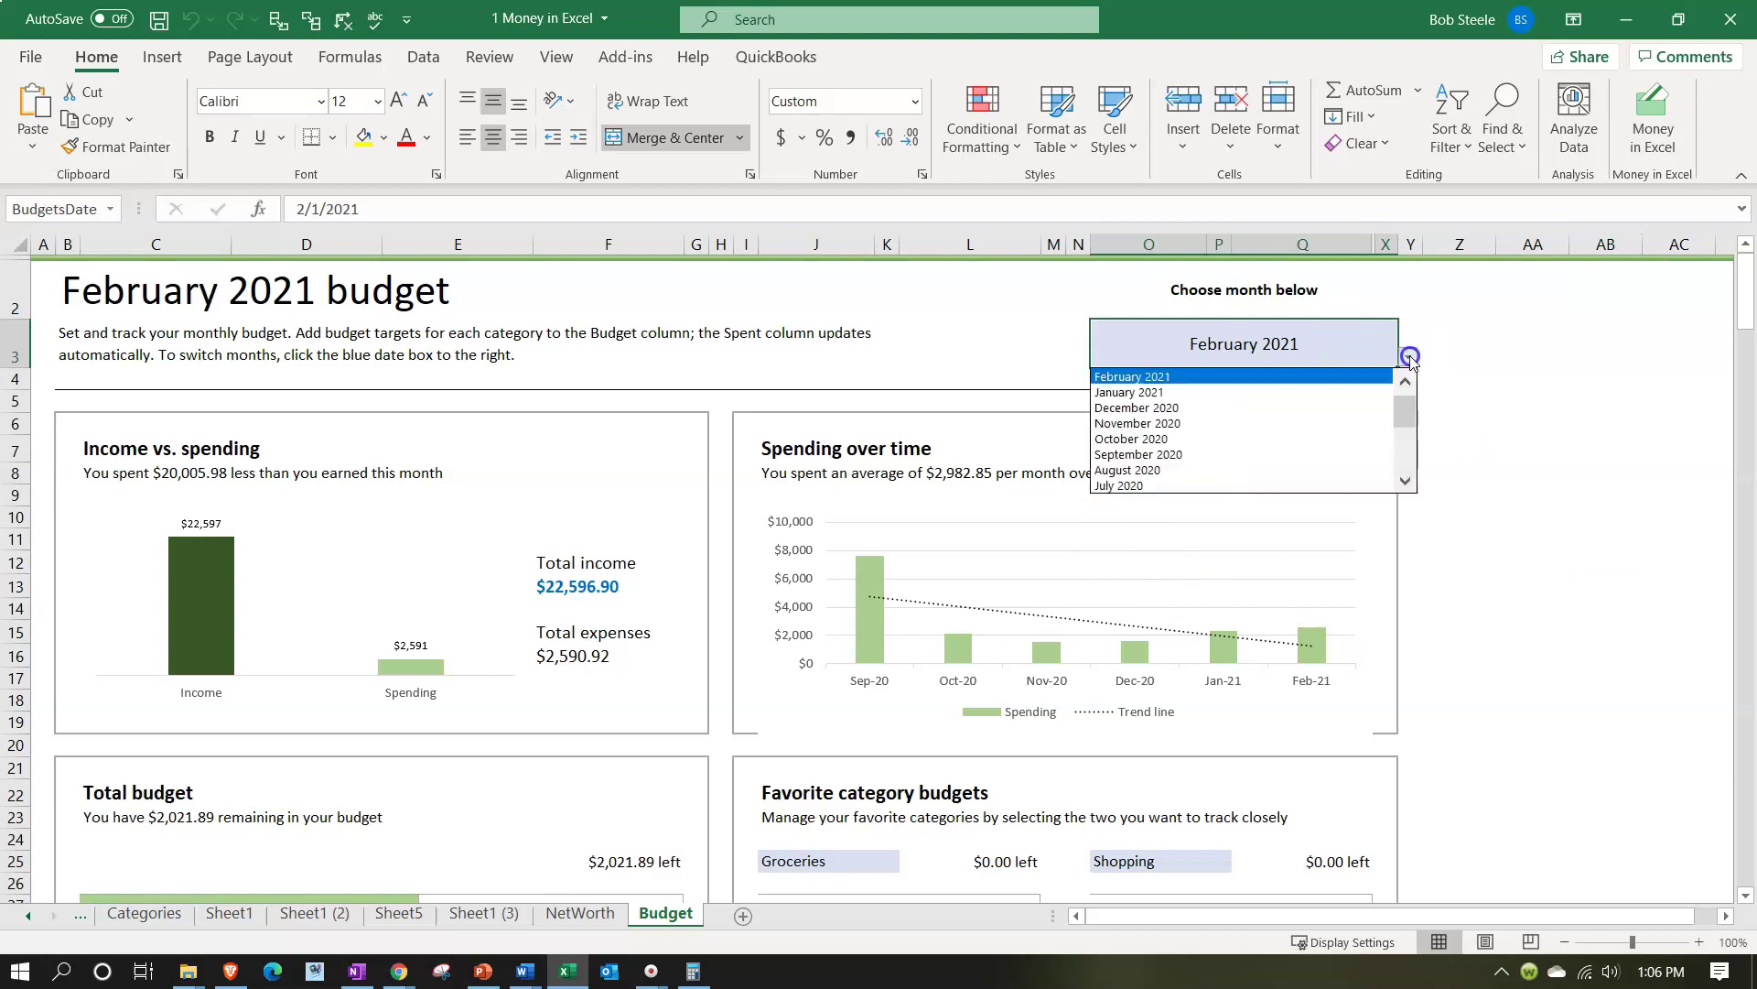
mouse_move(1407, 392)
left_mouse_down()
mouse_move(1411, 471)
mouse_move(1397, 404)
left_mouse_up()
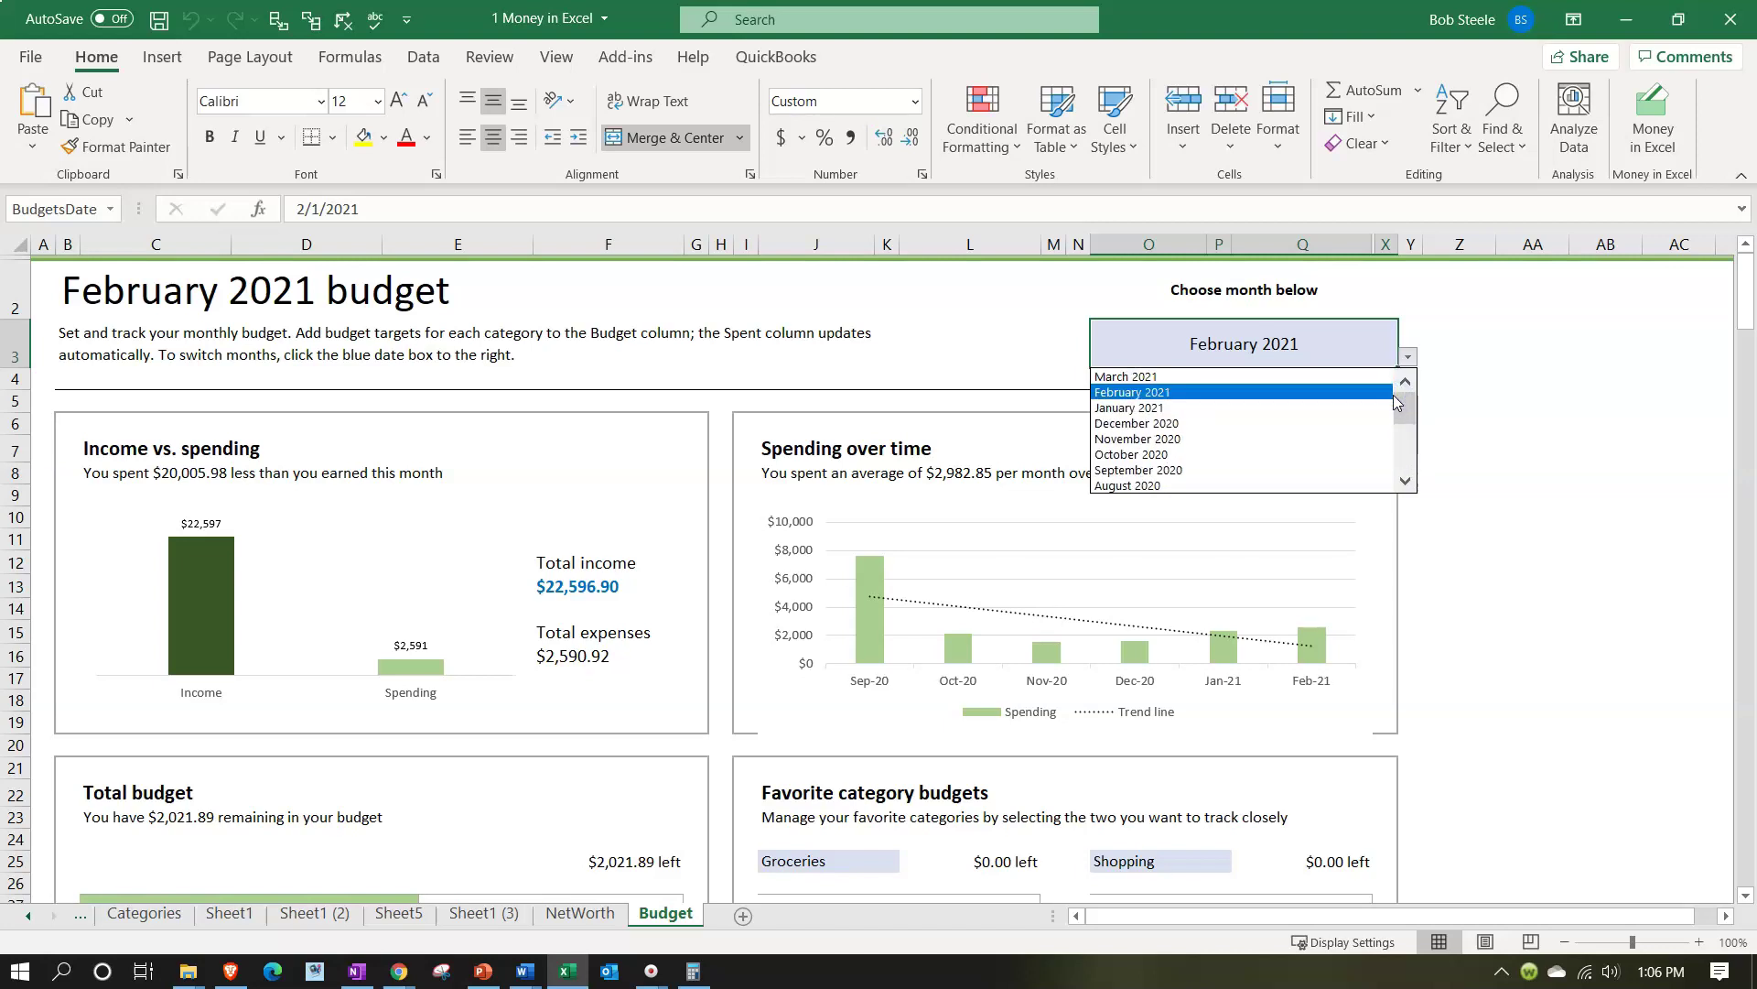
left_click(1278, 399)
key("Escape")
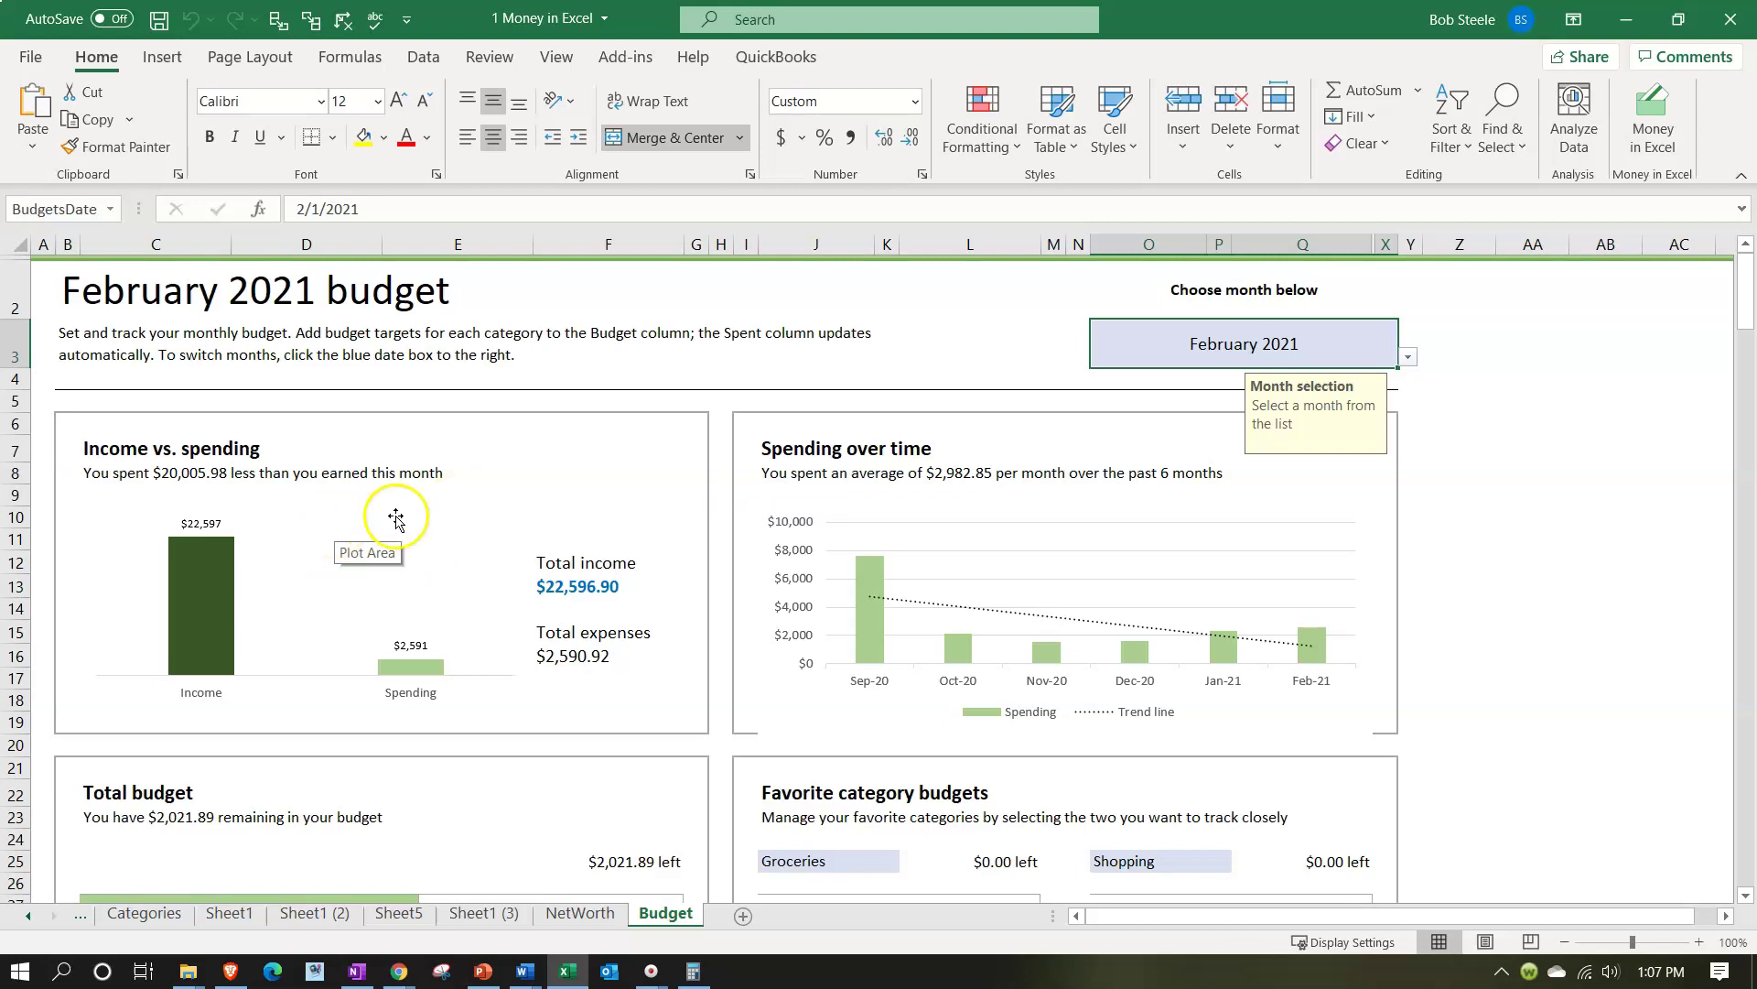
Examine the formula behind the Total income figure in the Income vs. spending section.
left_click(589, 522)
left_click(638, 587)
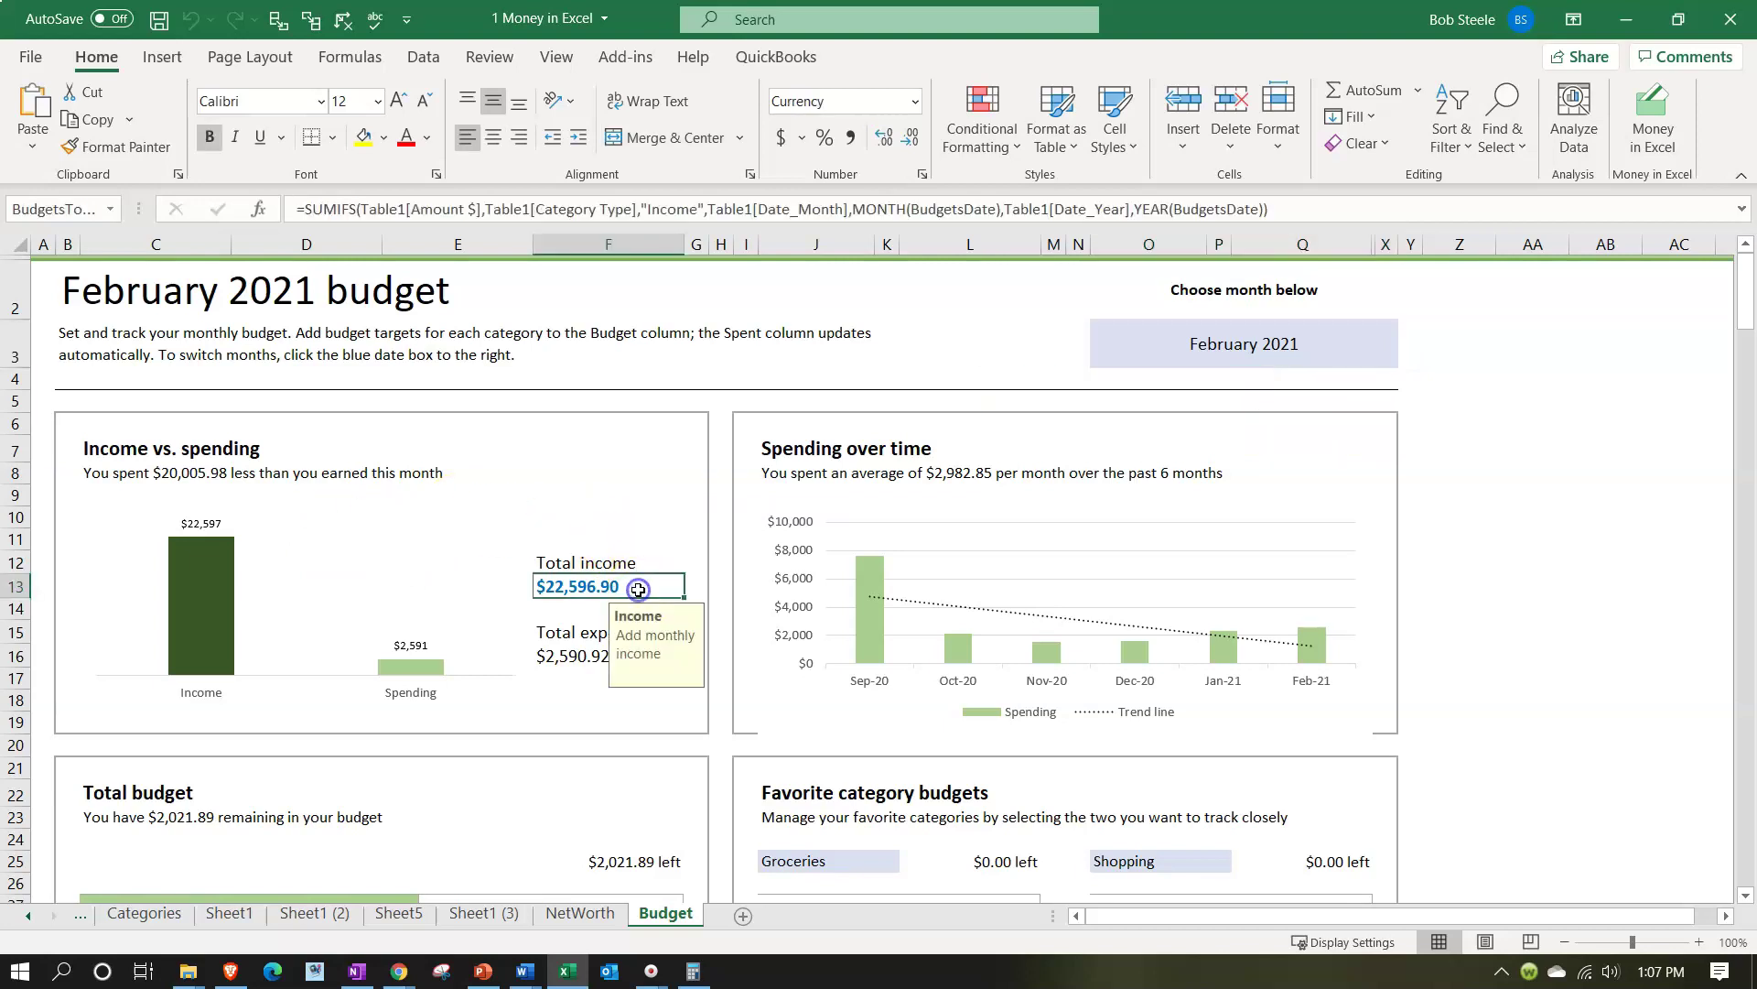
double_click(638, 588)
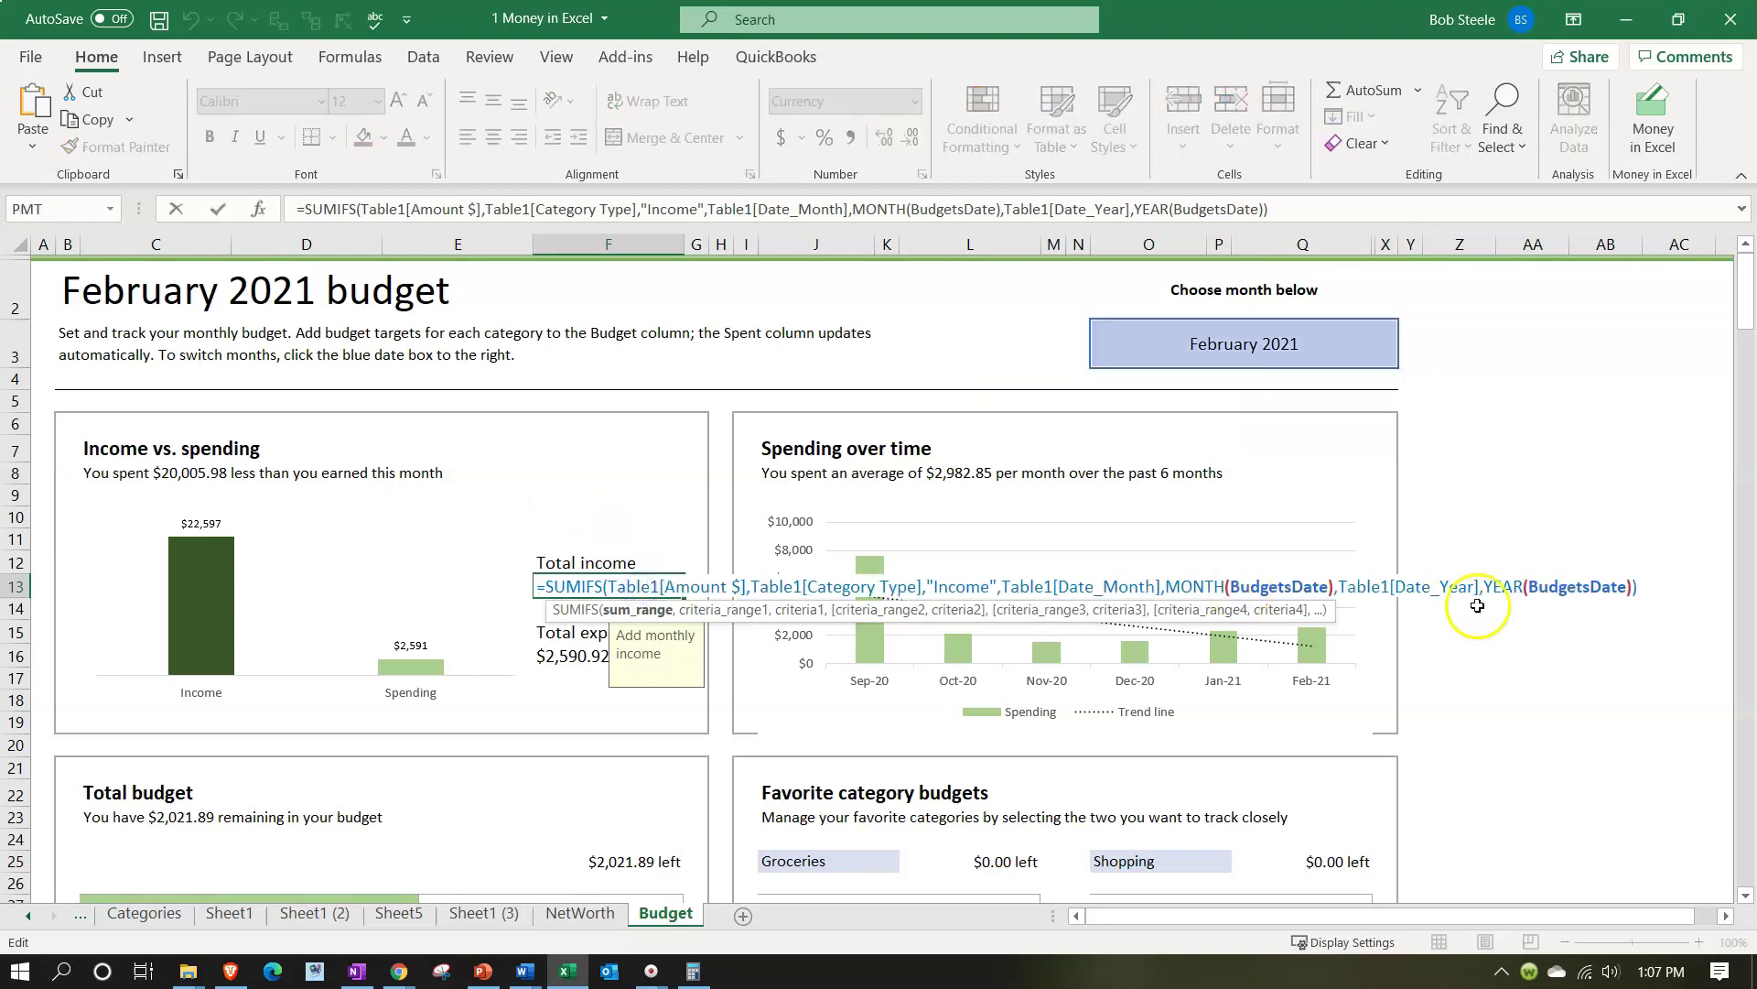
key("Return")
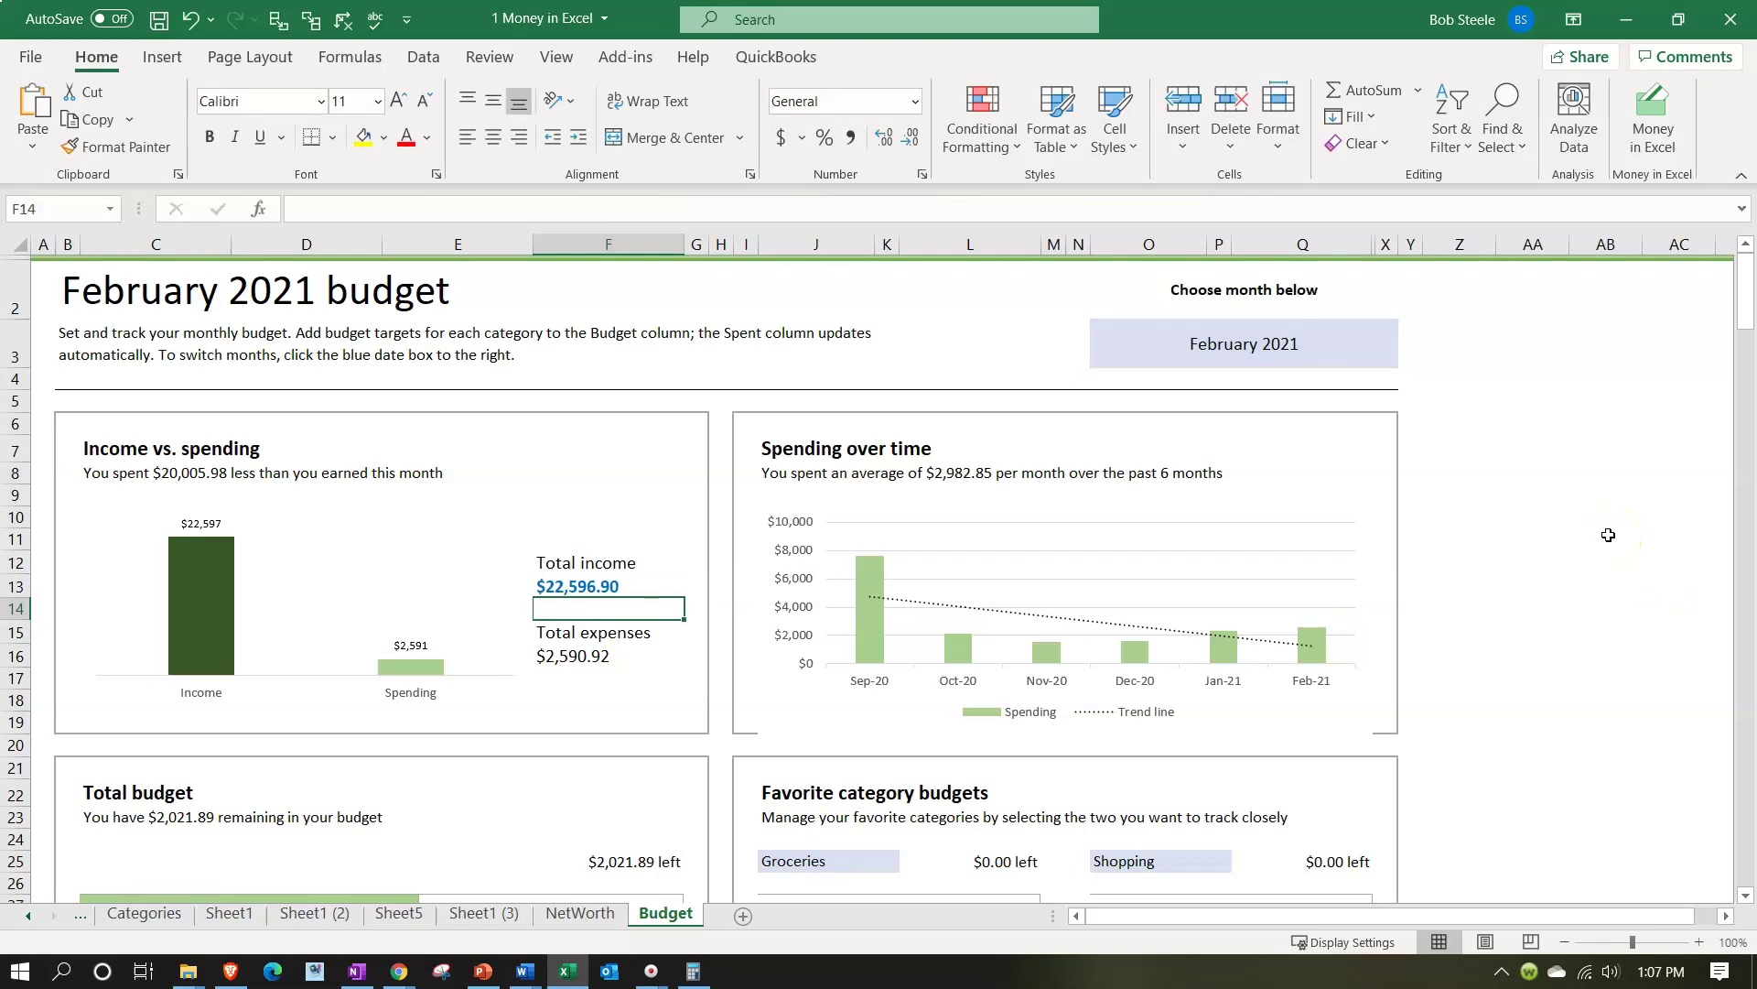
left_click(594, 698)
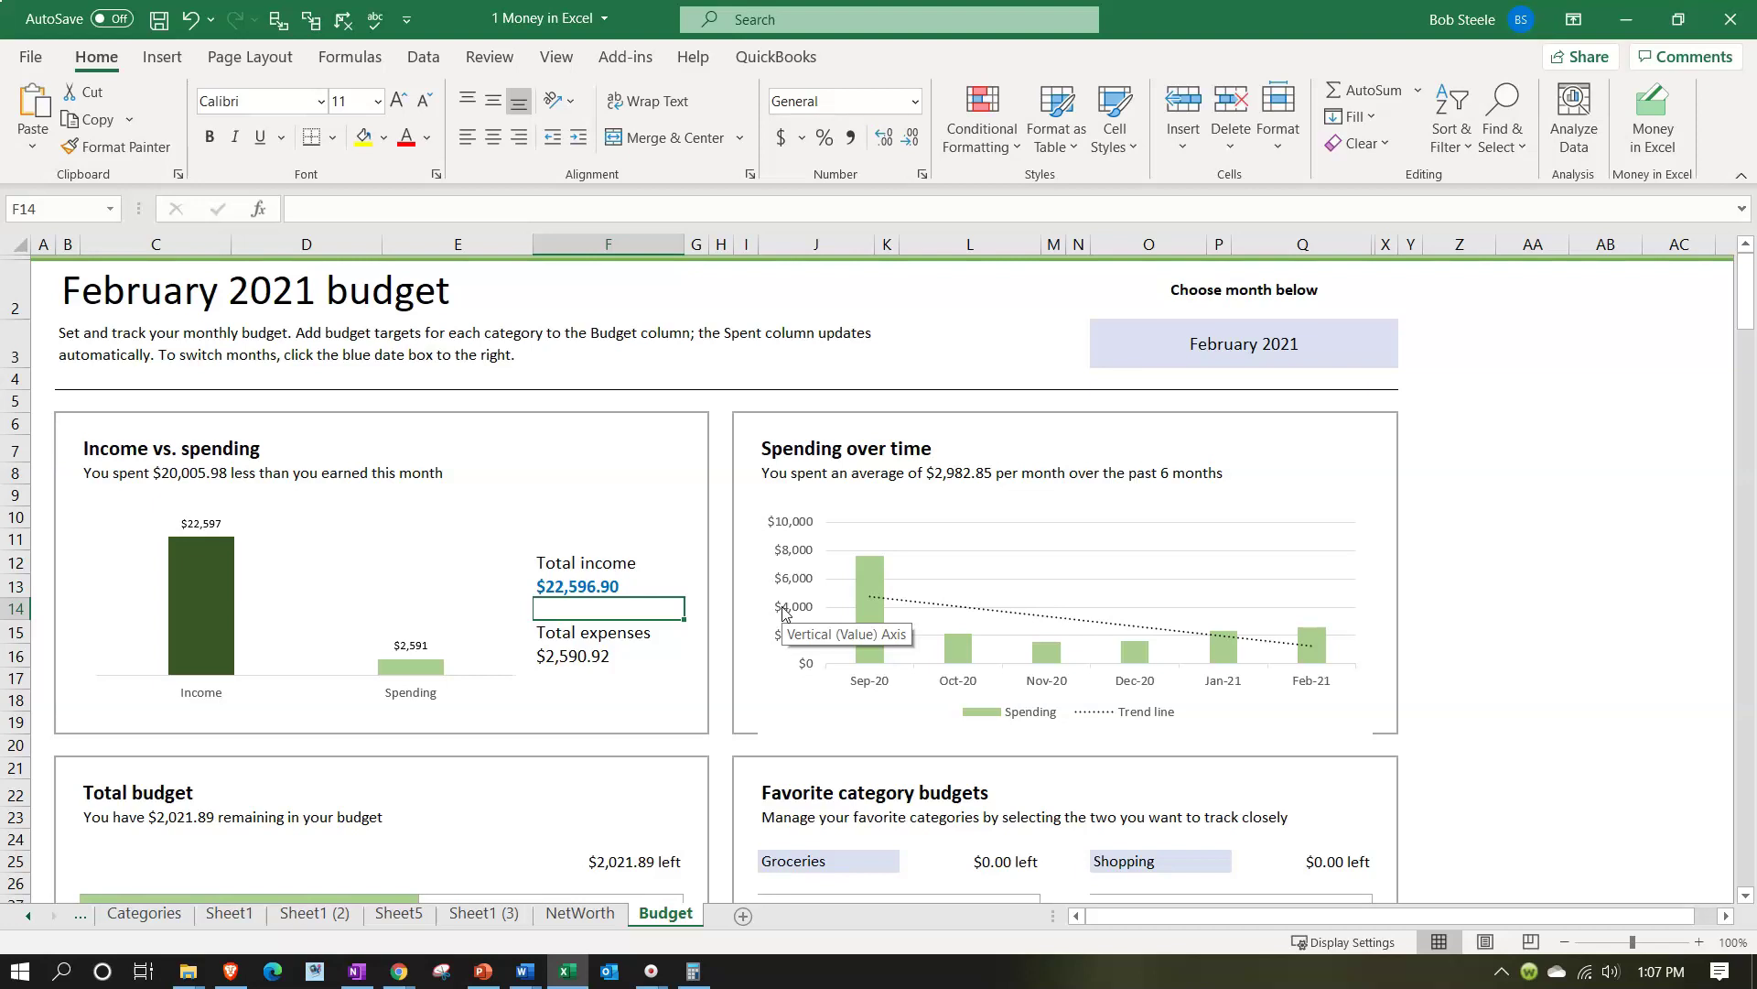
Examine the Total budget section and the formulas of the Spent, Budget and Remaining totals under Your monthly budget.
scroll(783, 612, "down", 2)
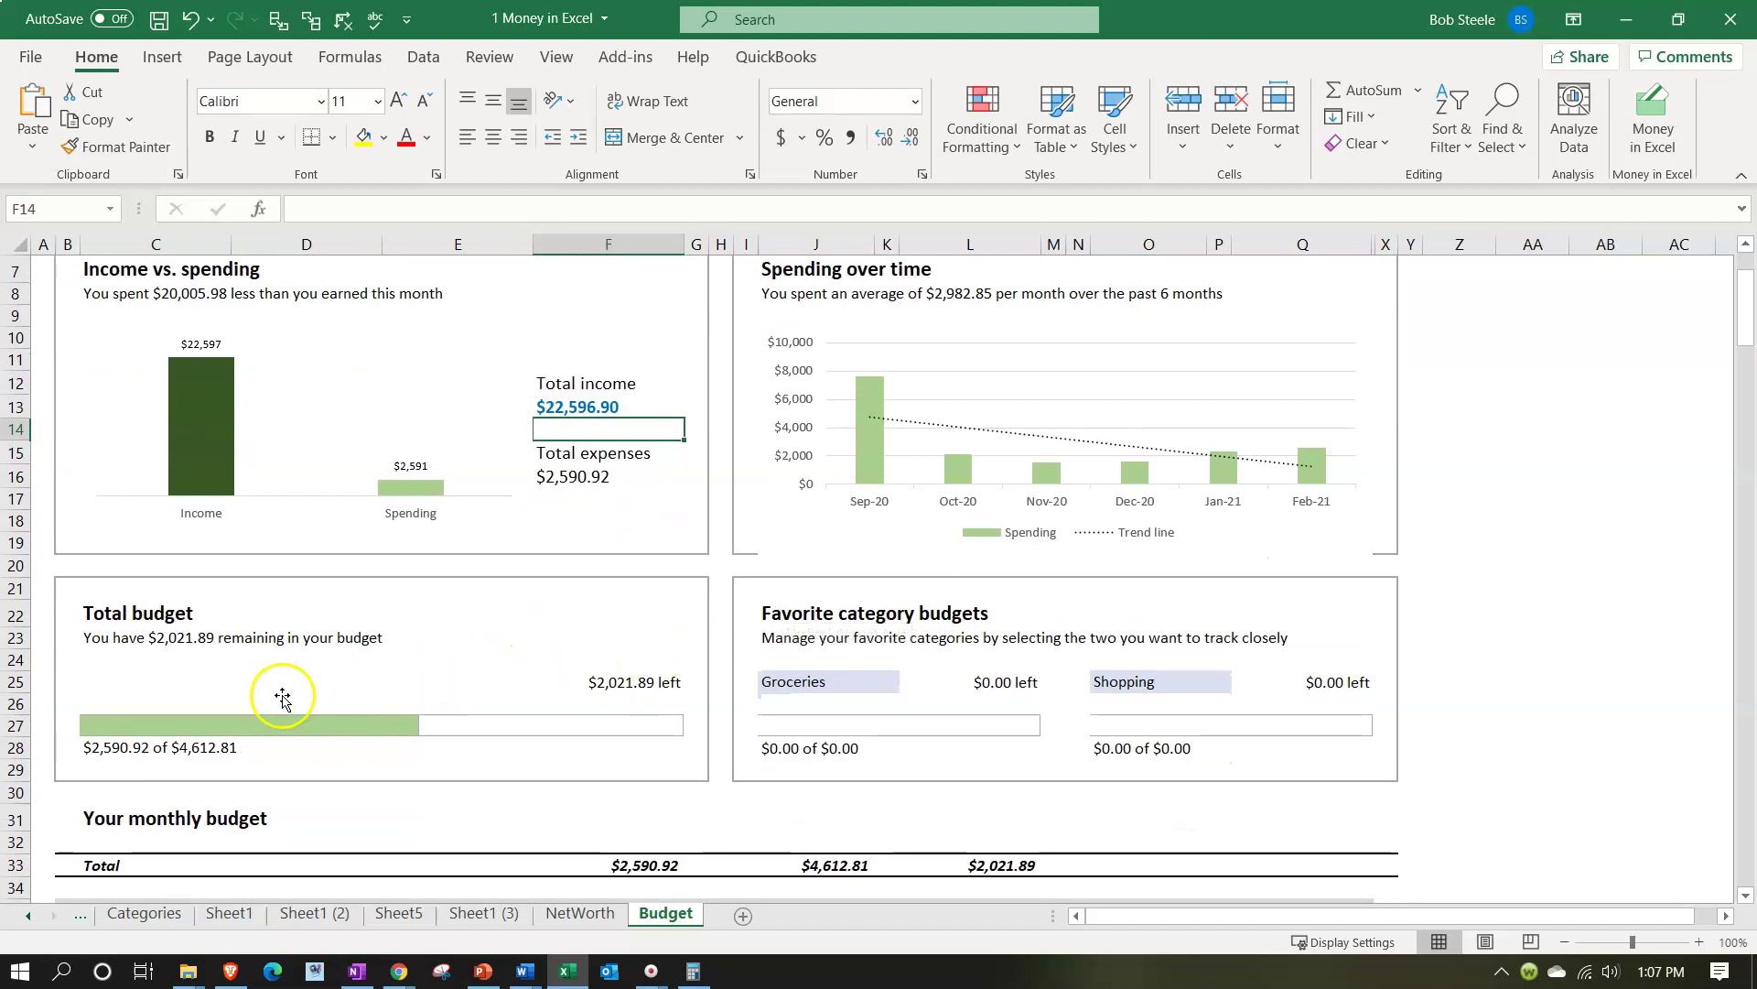
left_click(197, 682)
scroll(194, 681, "down", 1)
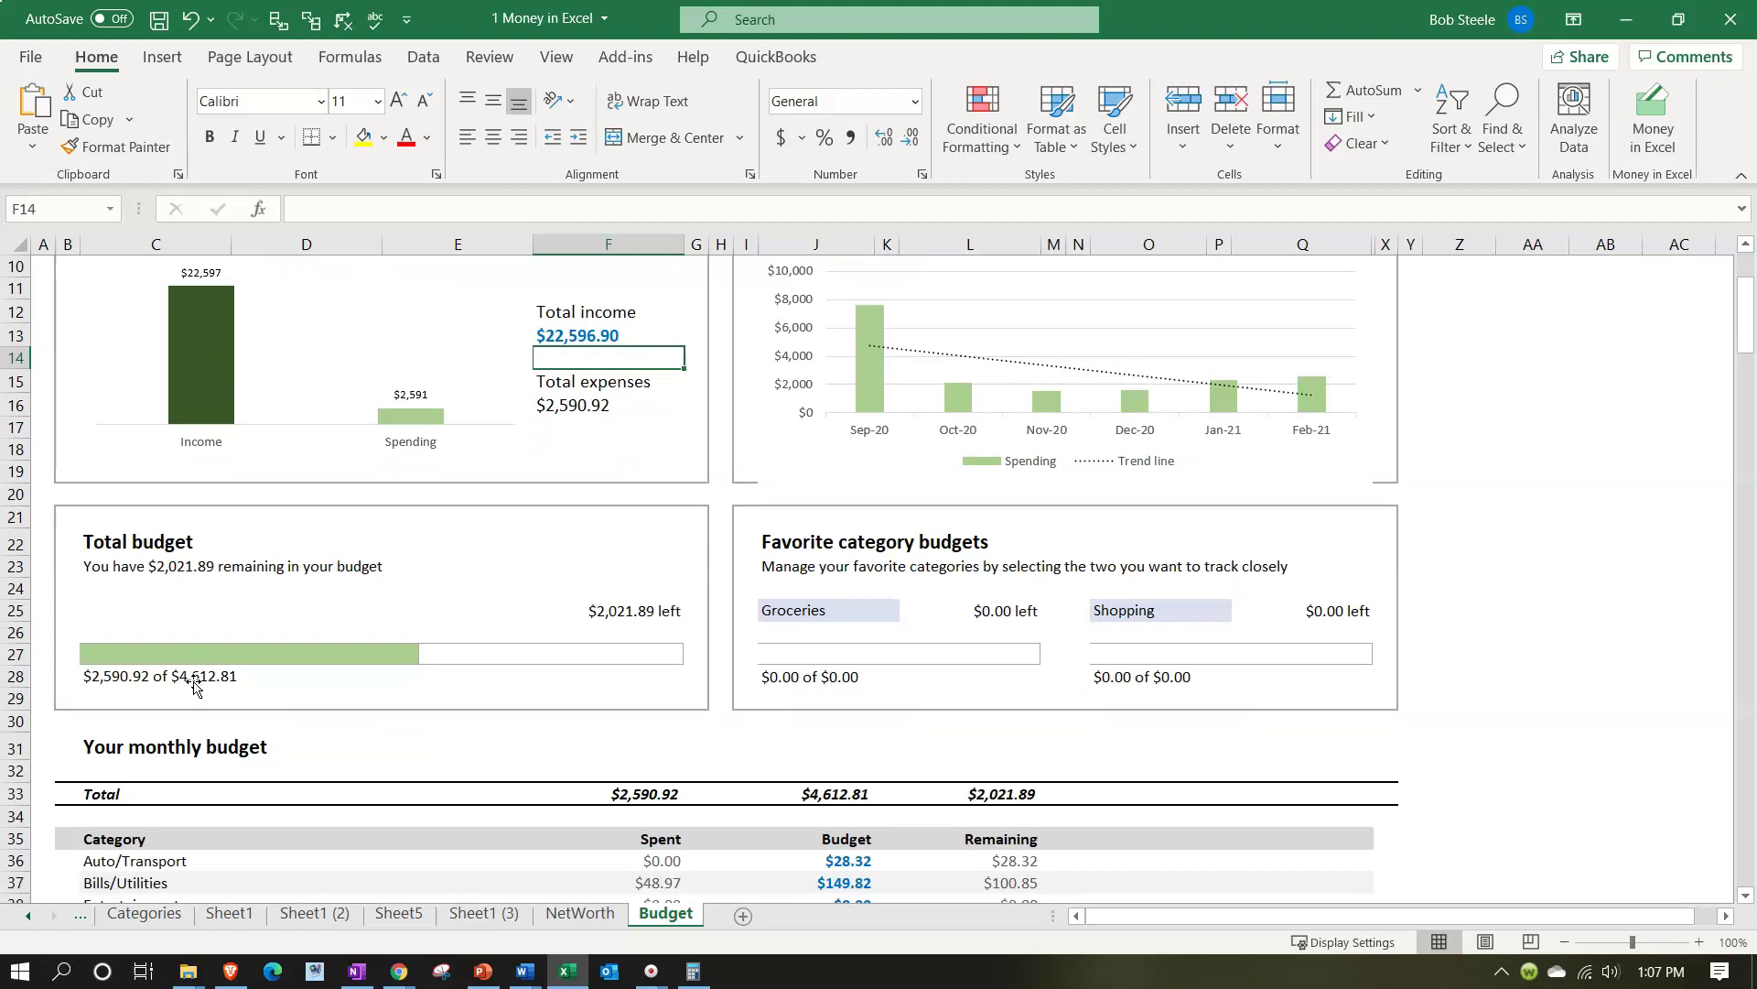
left_click(622, 794)
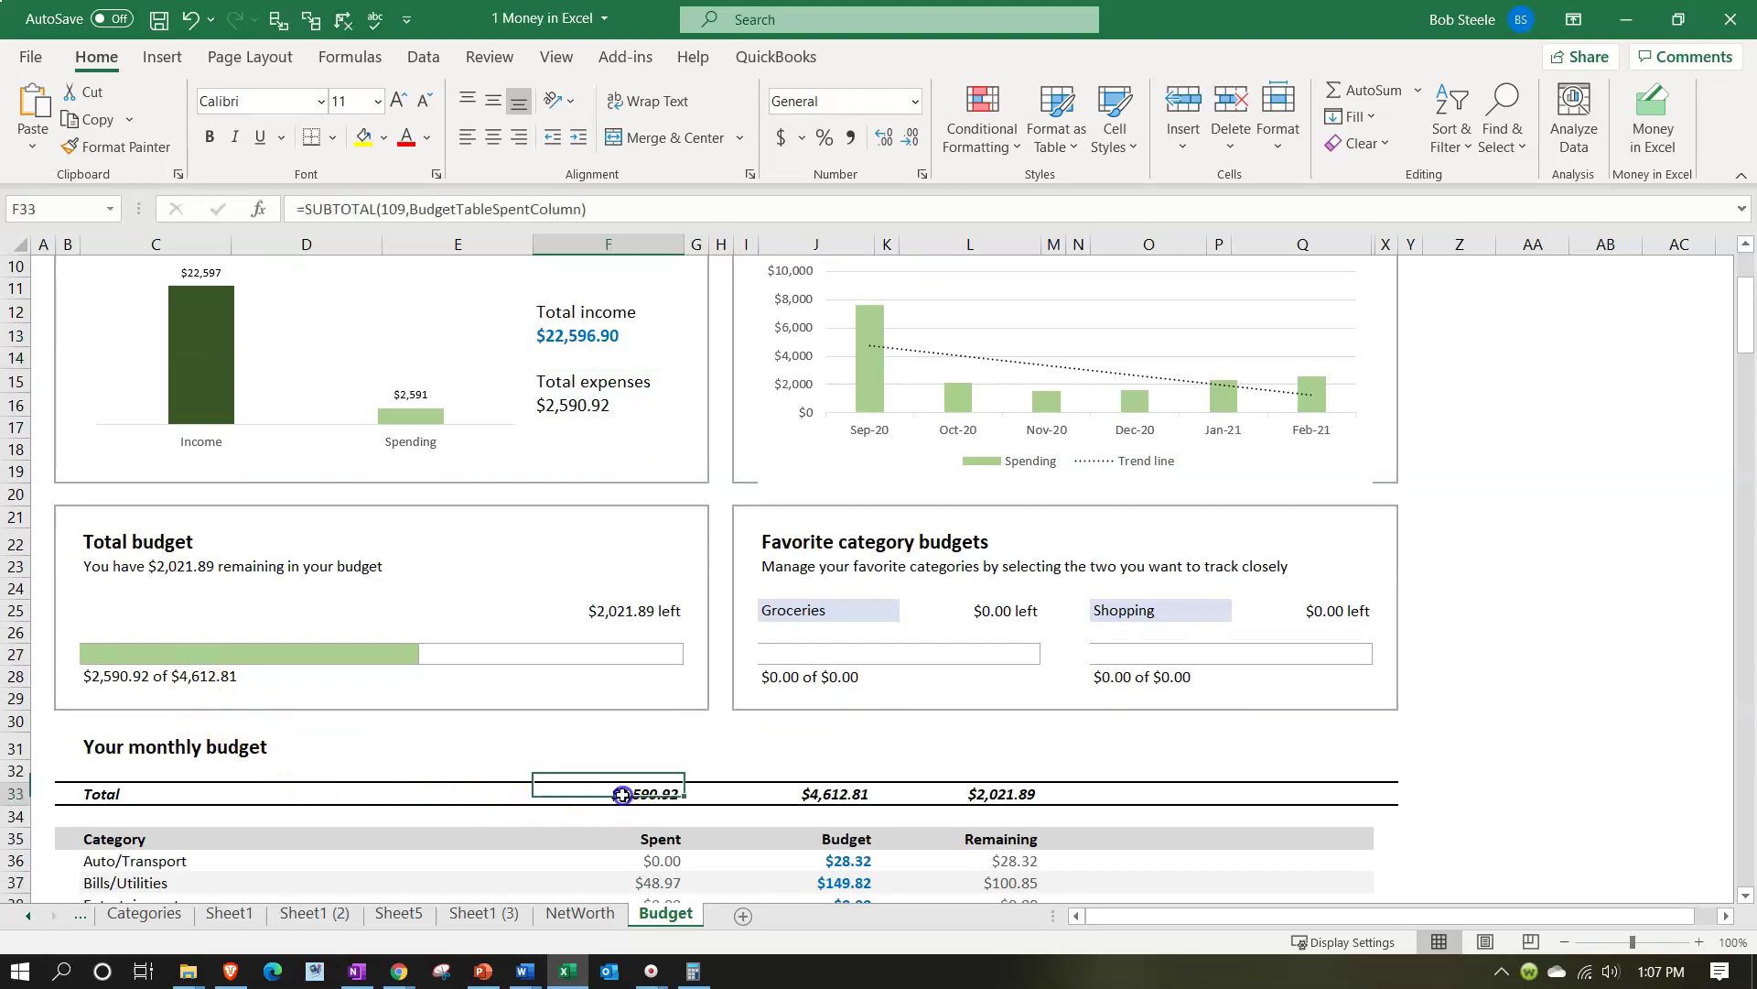
left_click(508, 793)
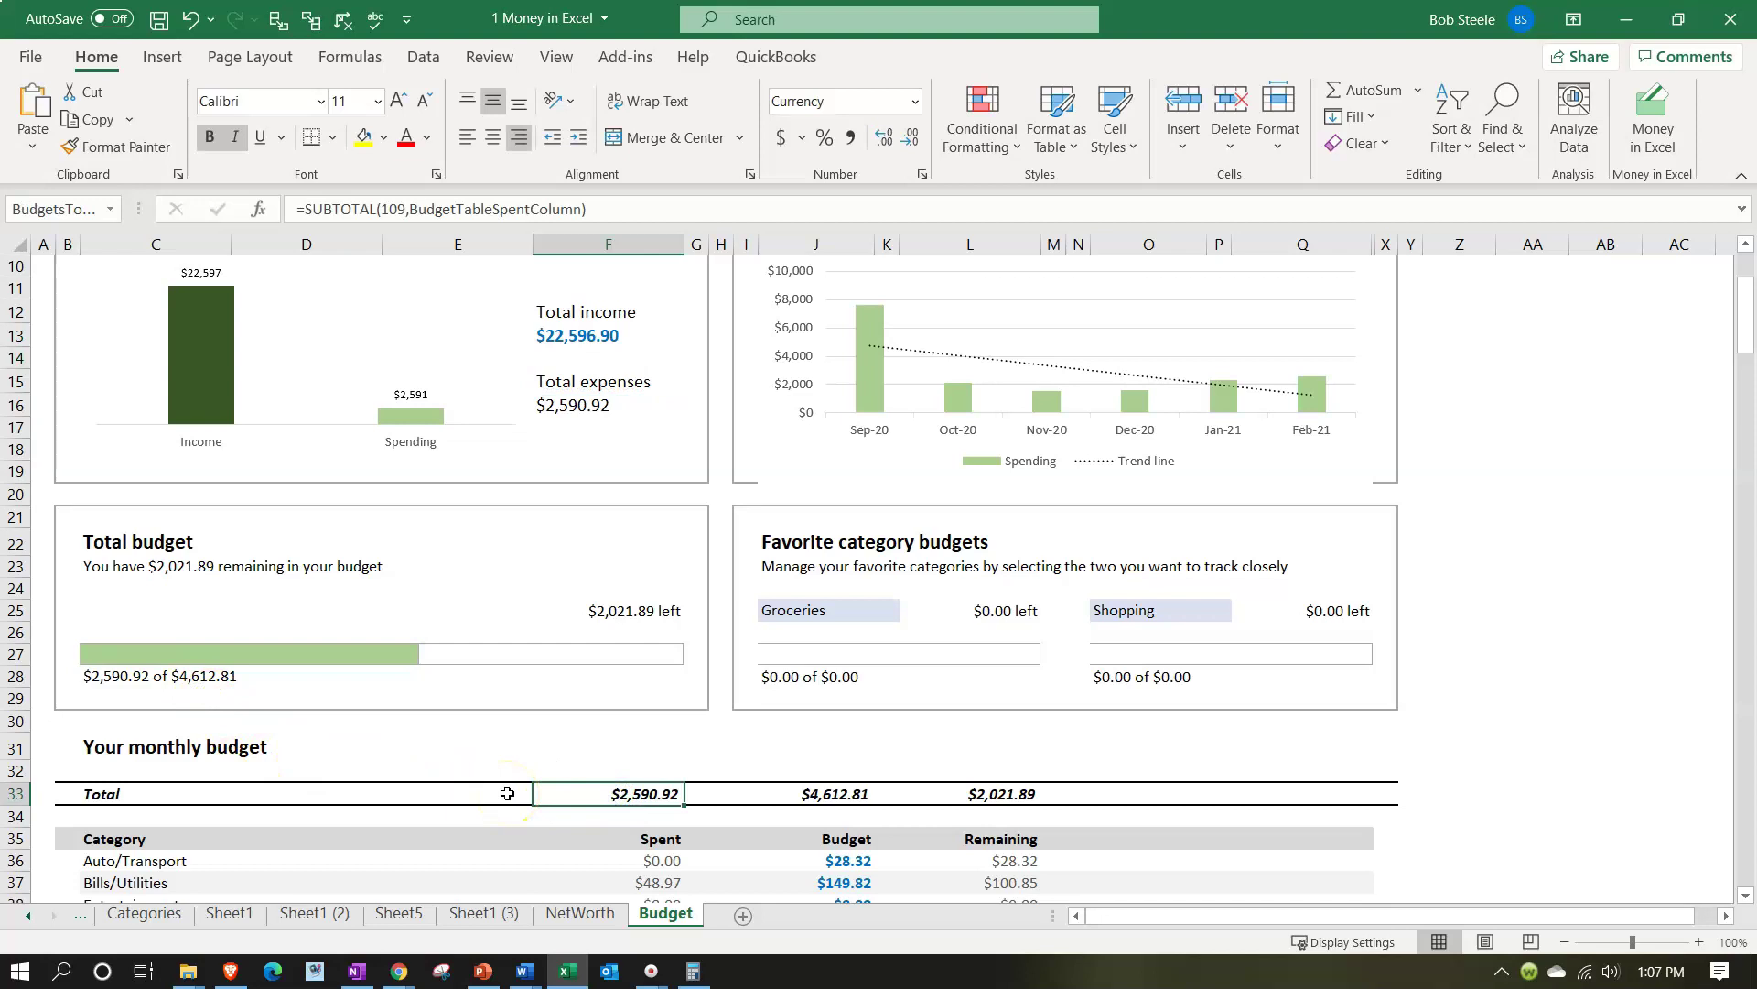
key("Right")
key("Right")
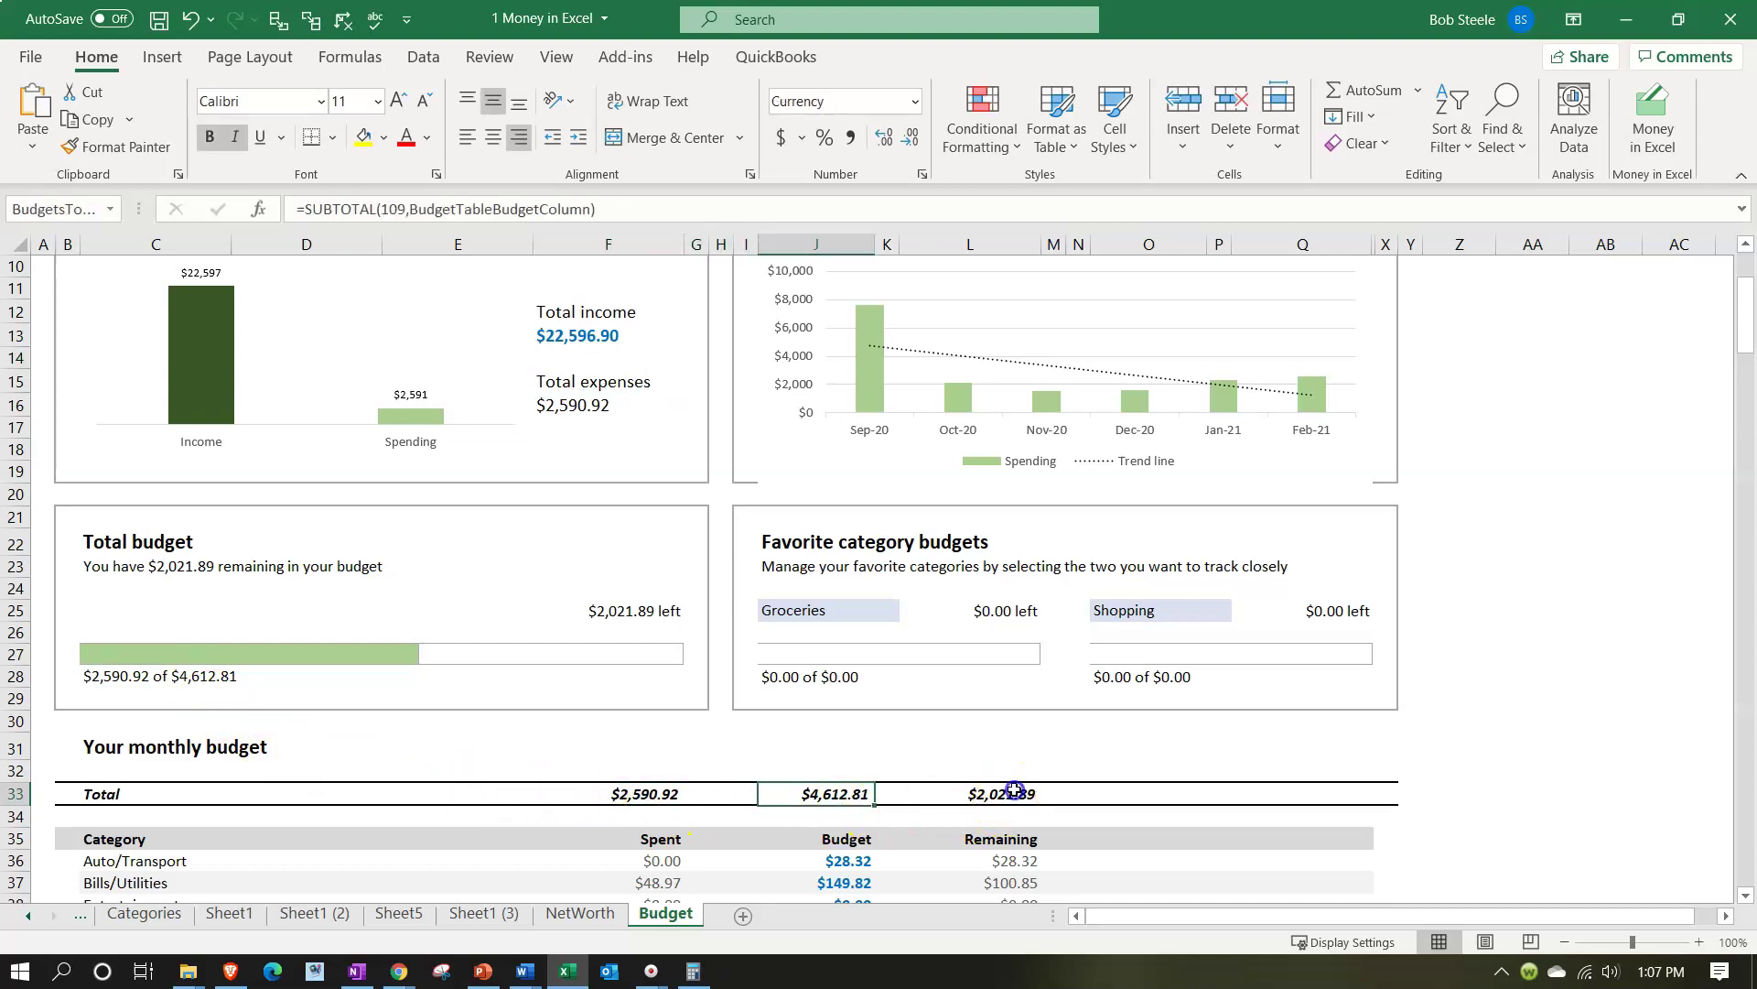
left_click(1014, 789)
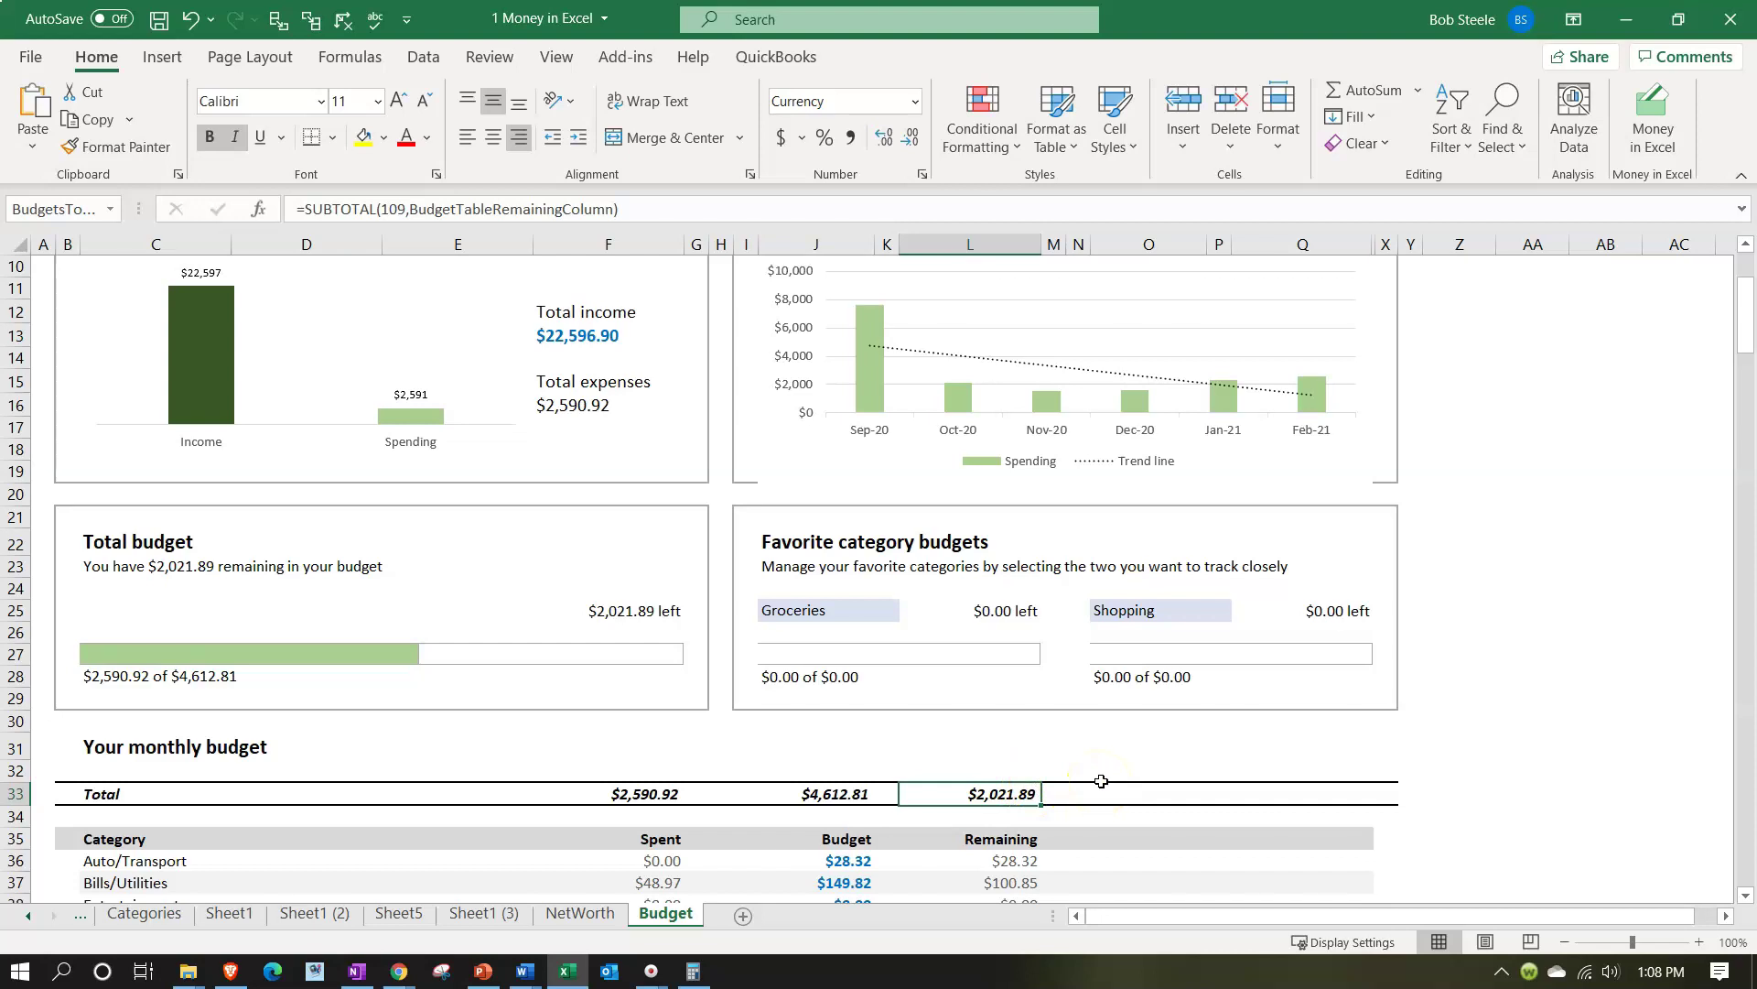
Check the remaining amounts for the two favorite category budgets, Groceries and Shopping, and view the monthly category table.
scroll(1102, 781, "down", 1)
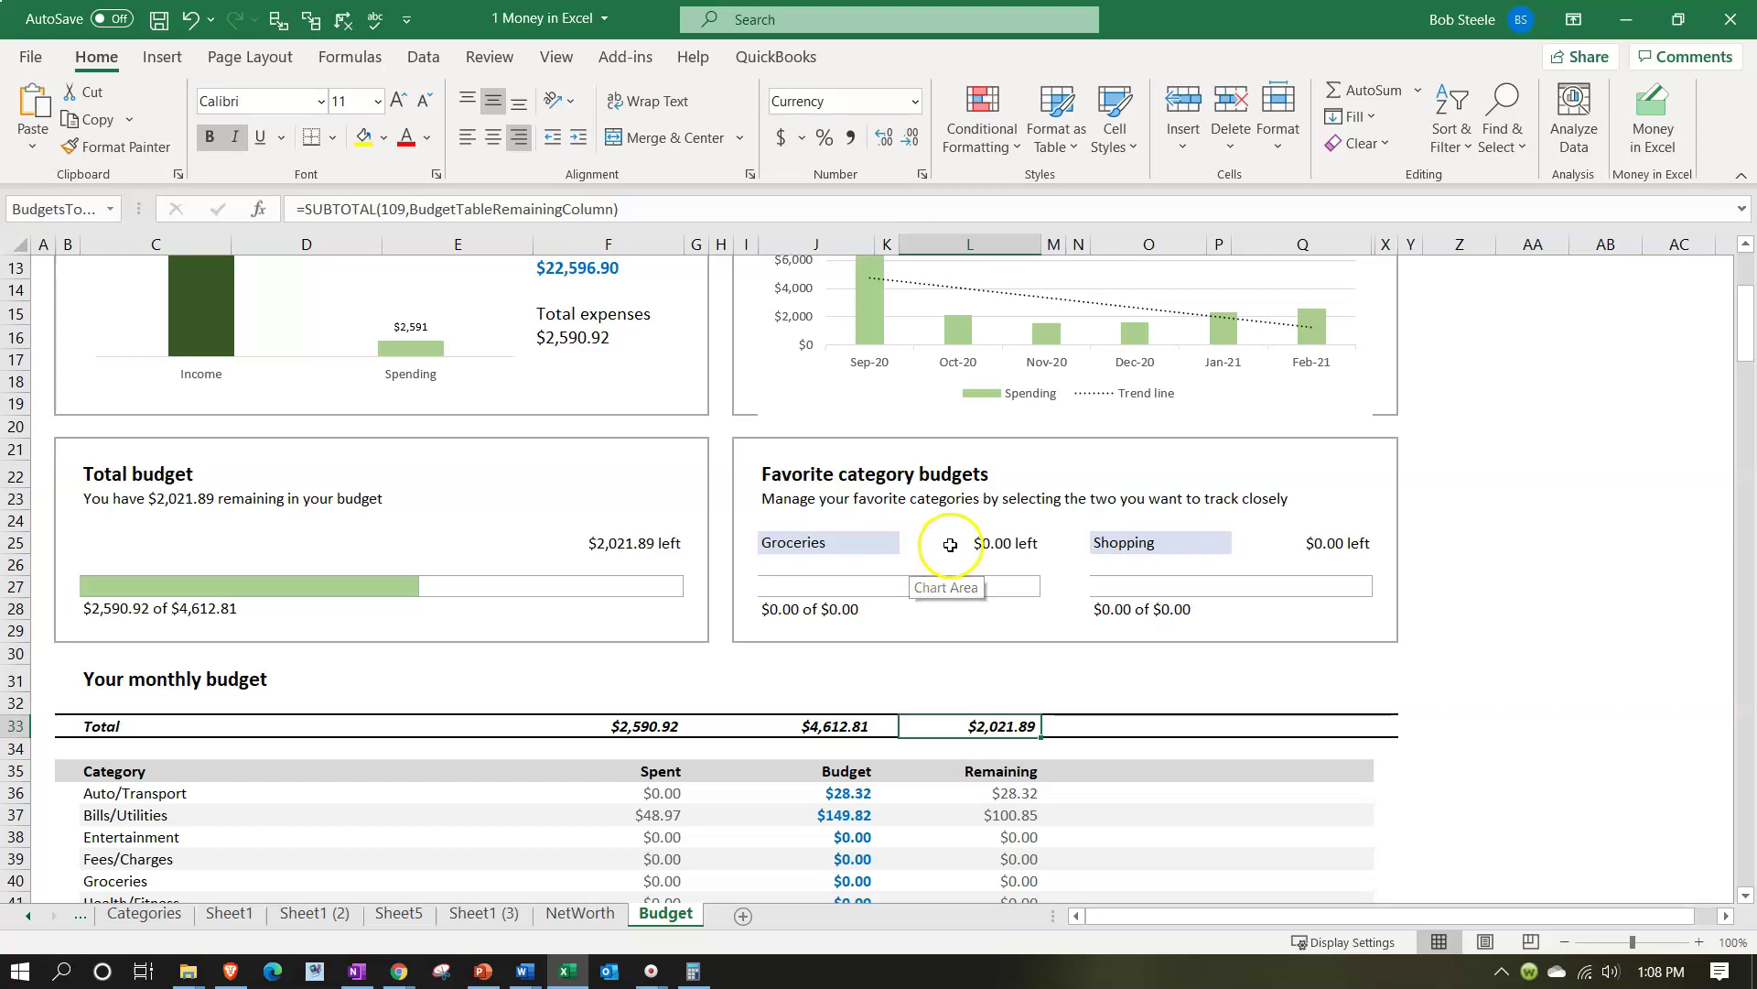
left_click(943, 544)
left_click(1293, 544)
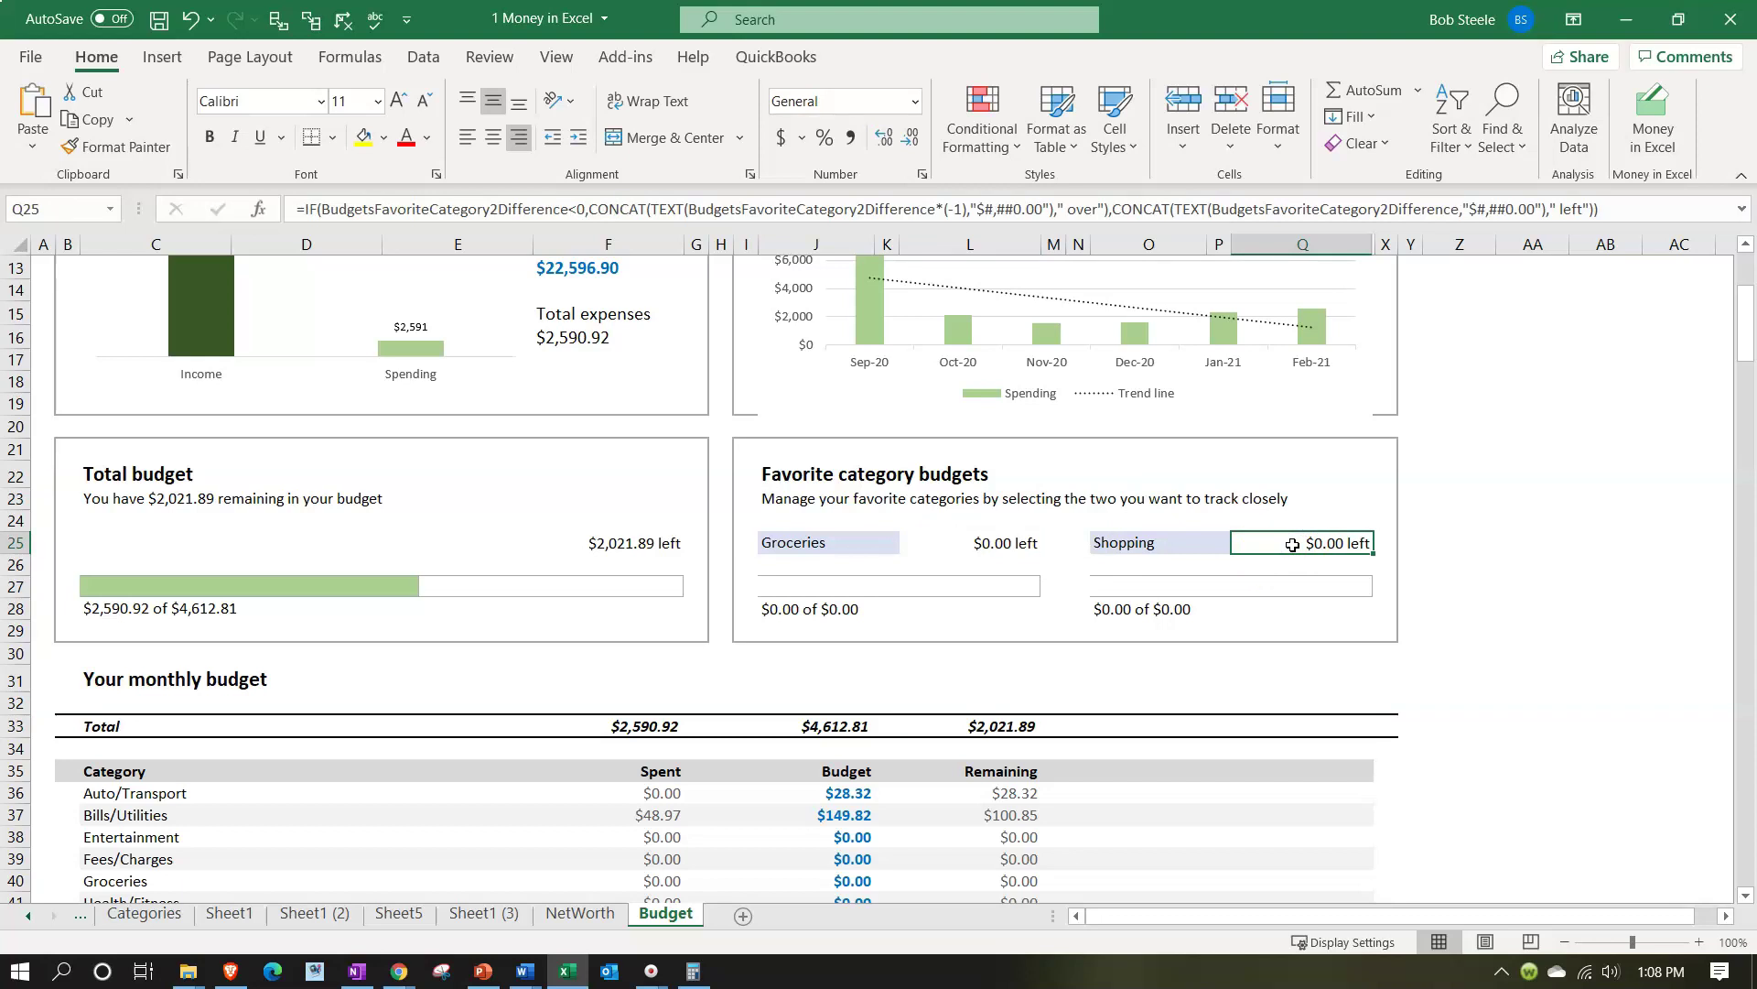
scroll(1292, 546, "down", 3)
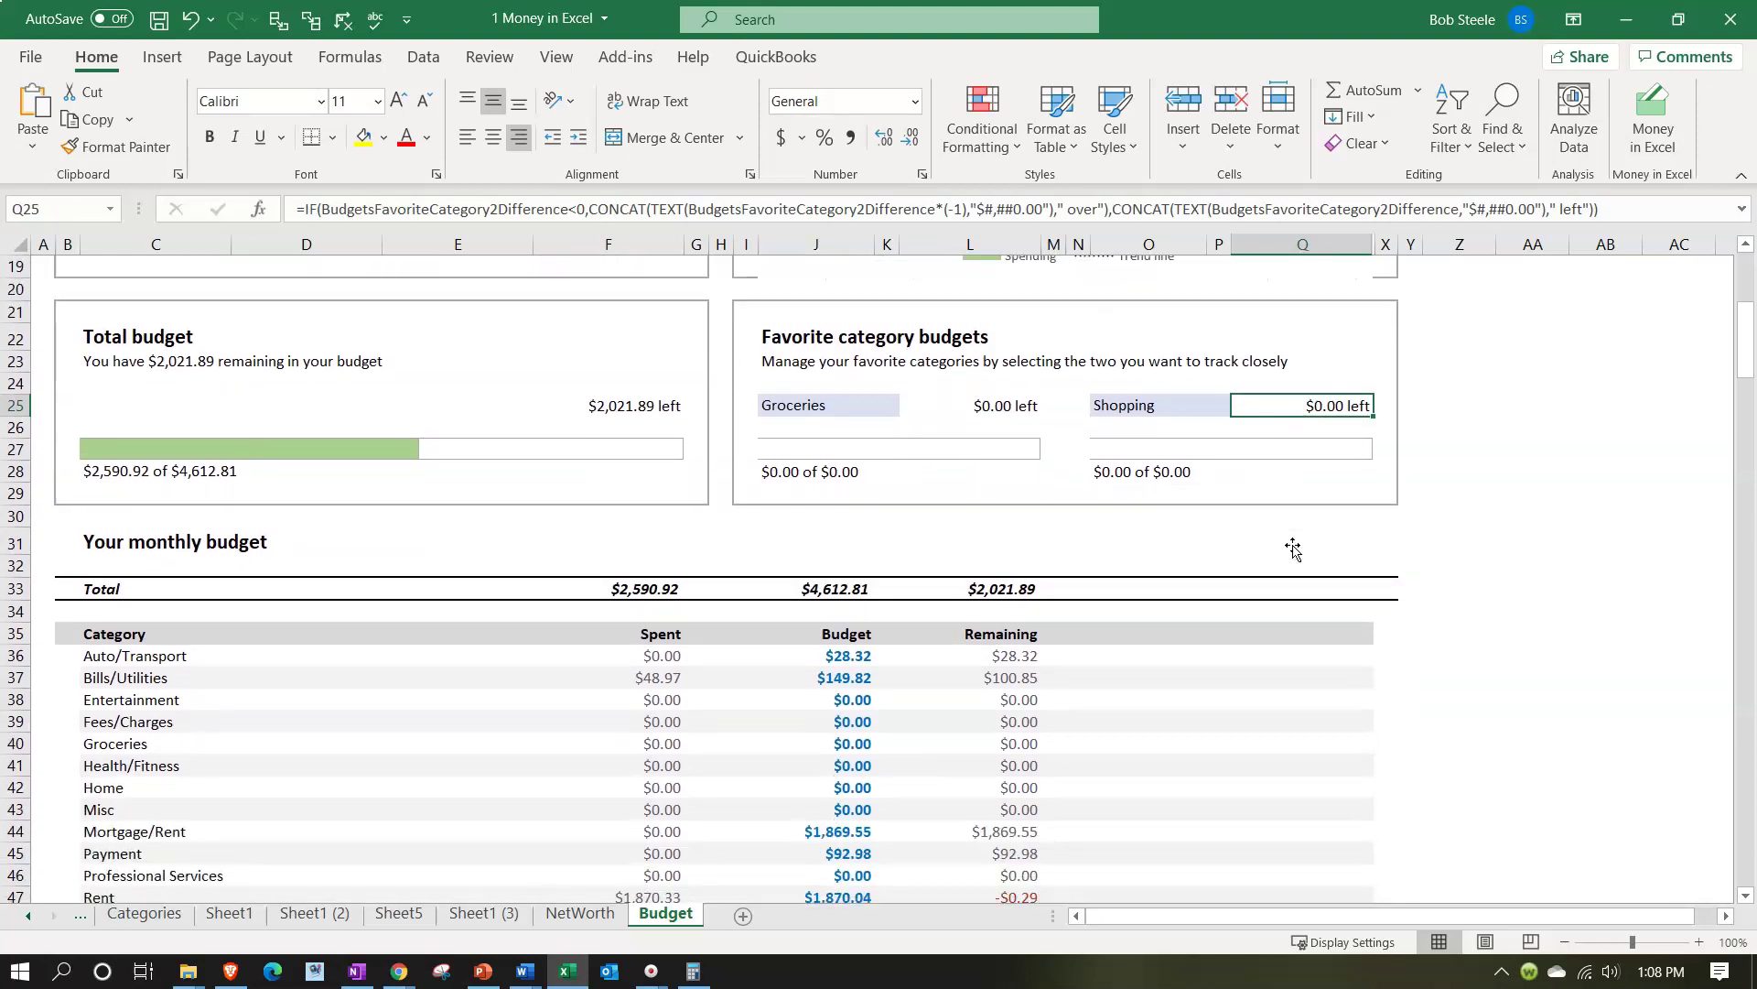
scroll(1293, 547, "down", 2)
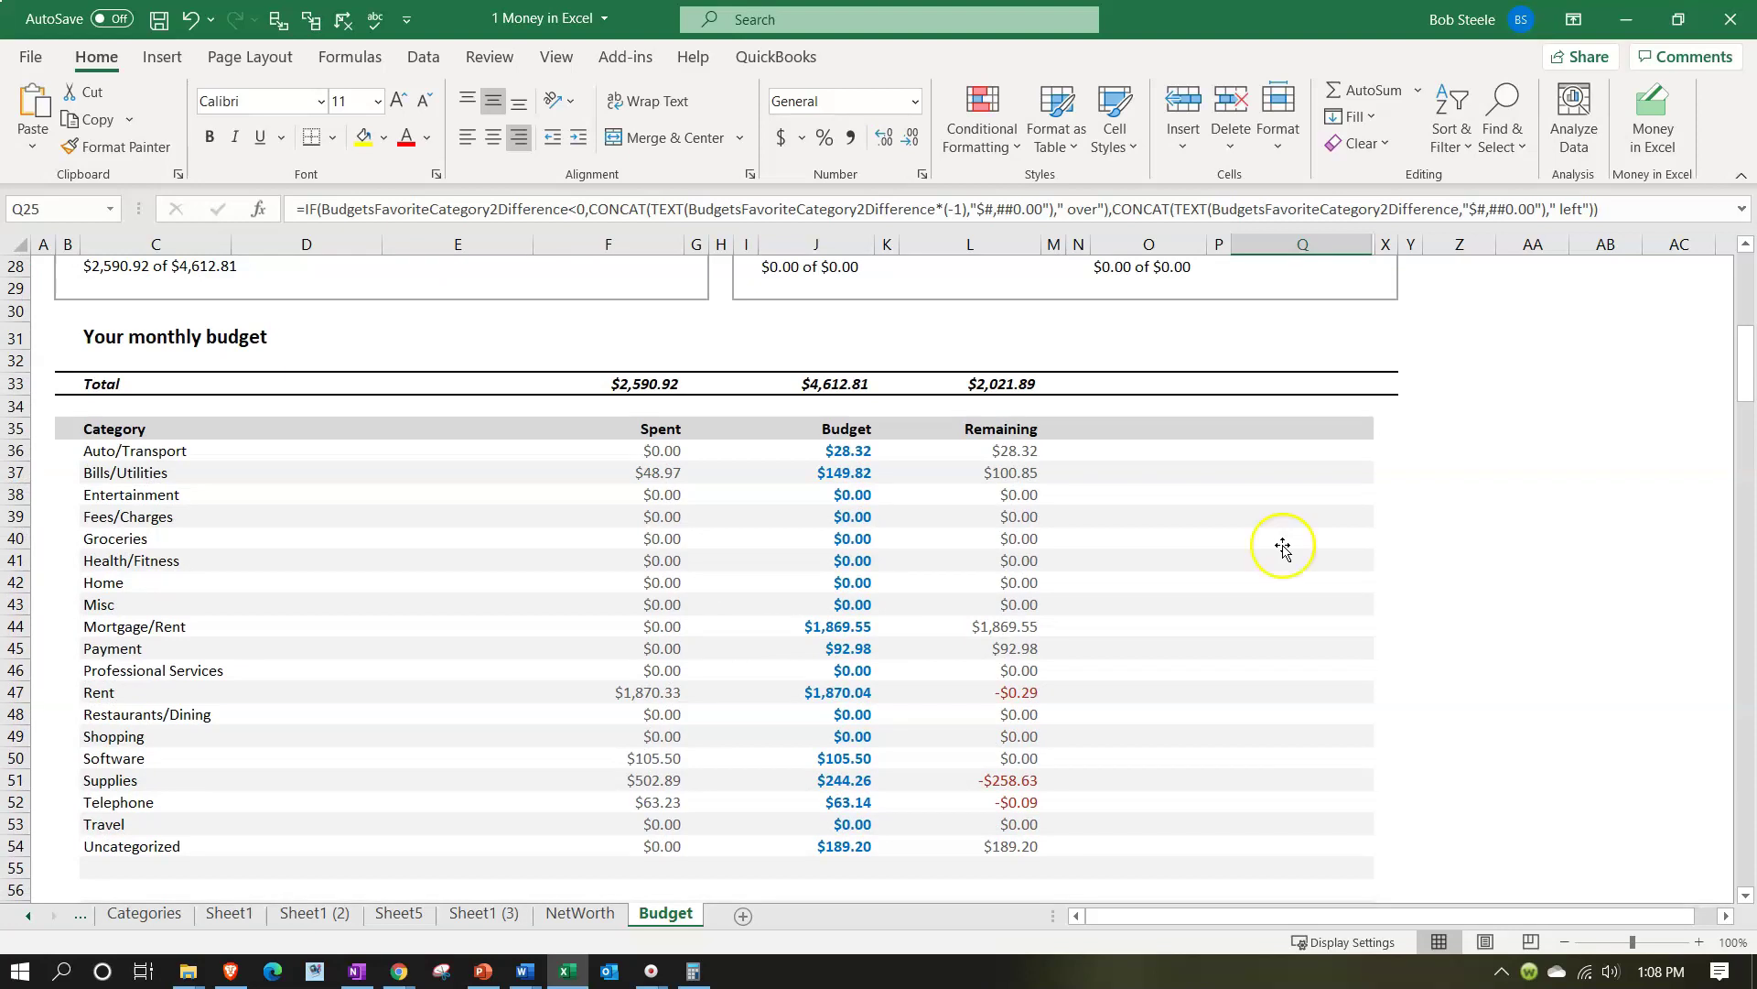
Examine the Spent column of the monthly budget table from its header down to the Payment category.
left_click(651, 431)
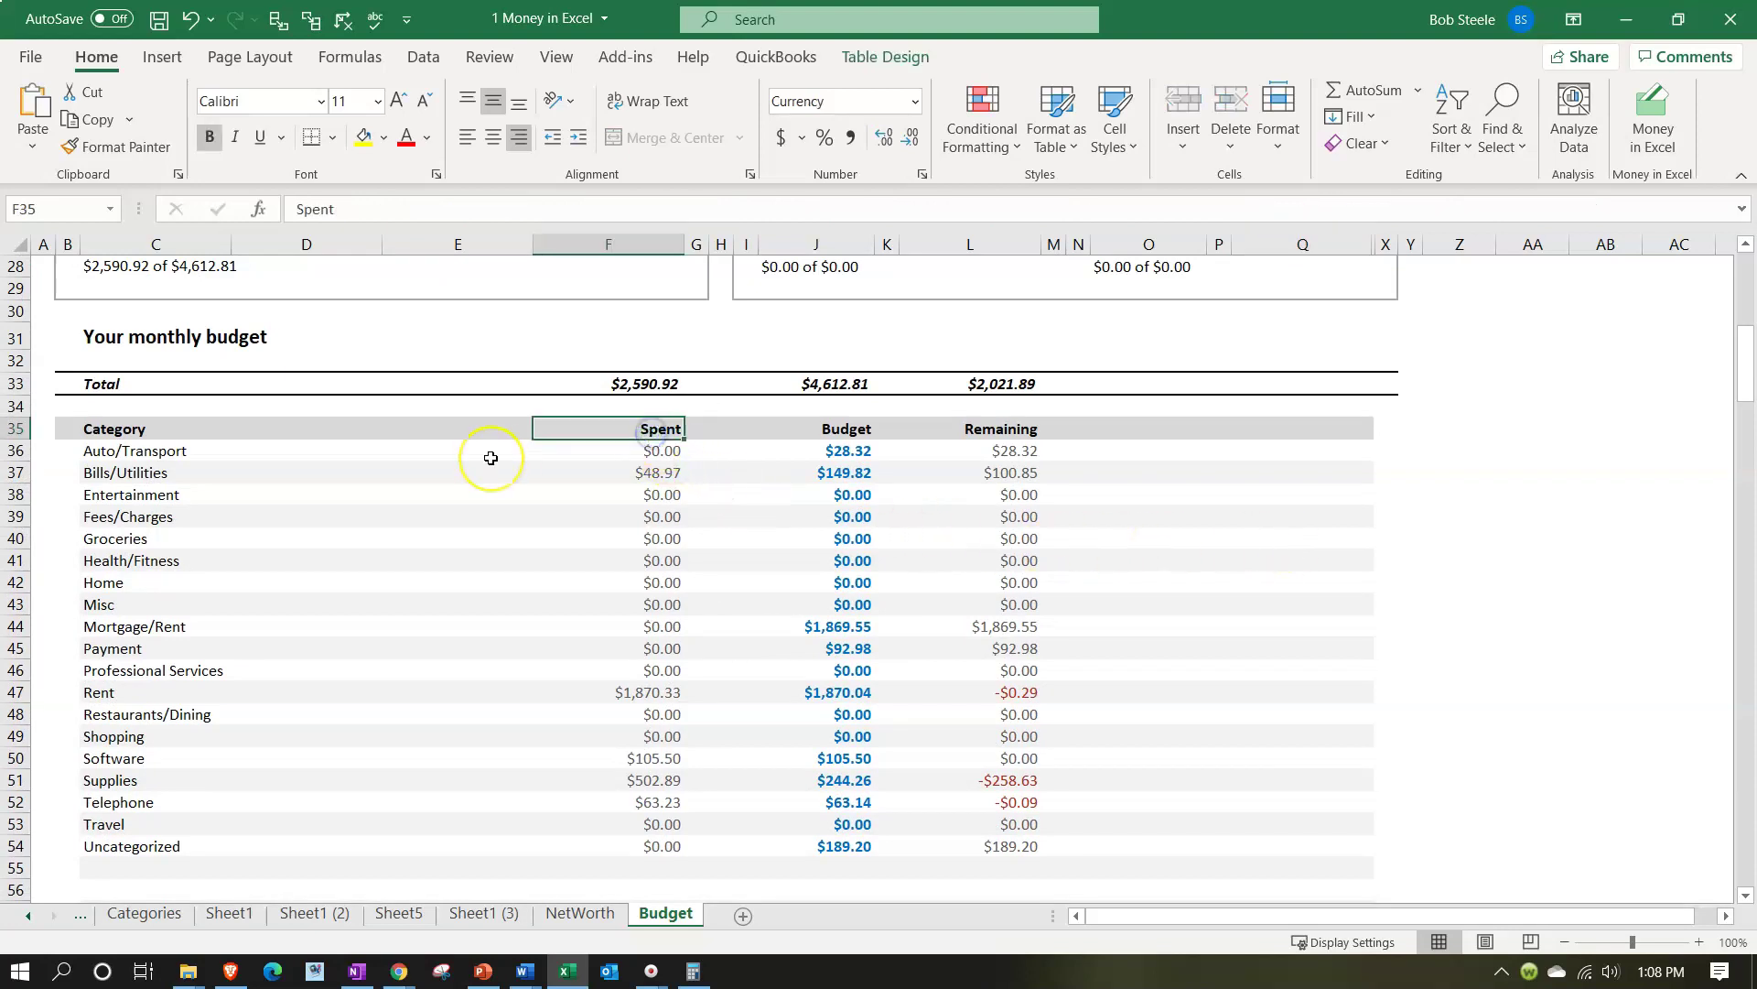
key("Down")
key("Down")
key("Down")
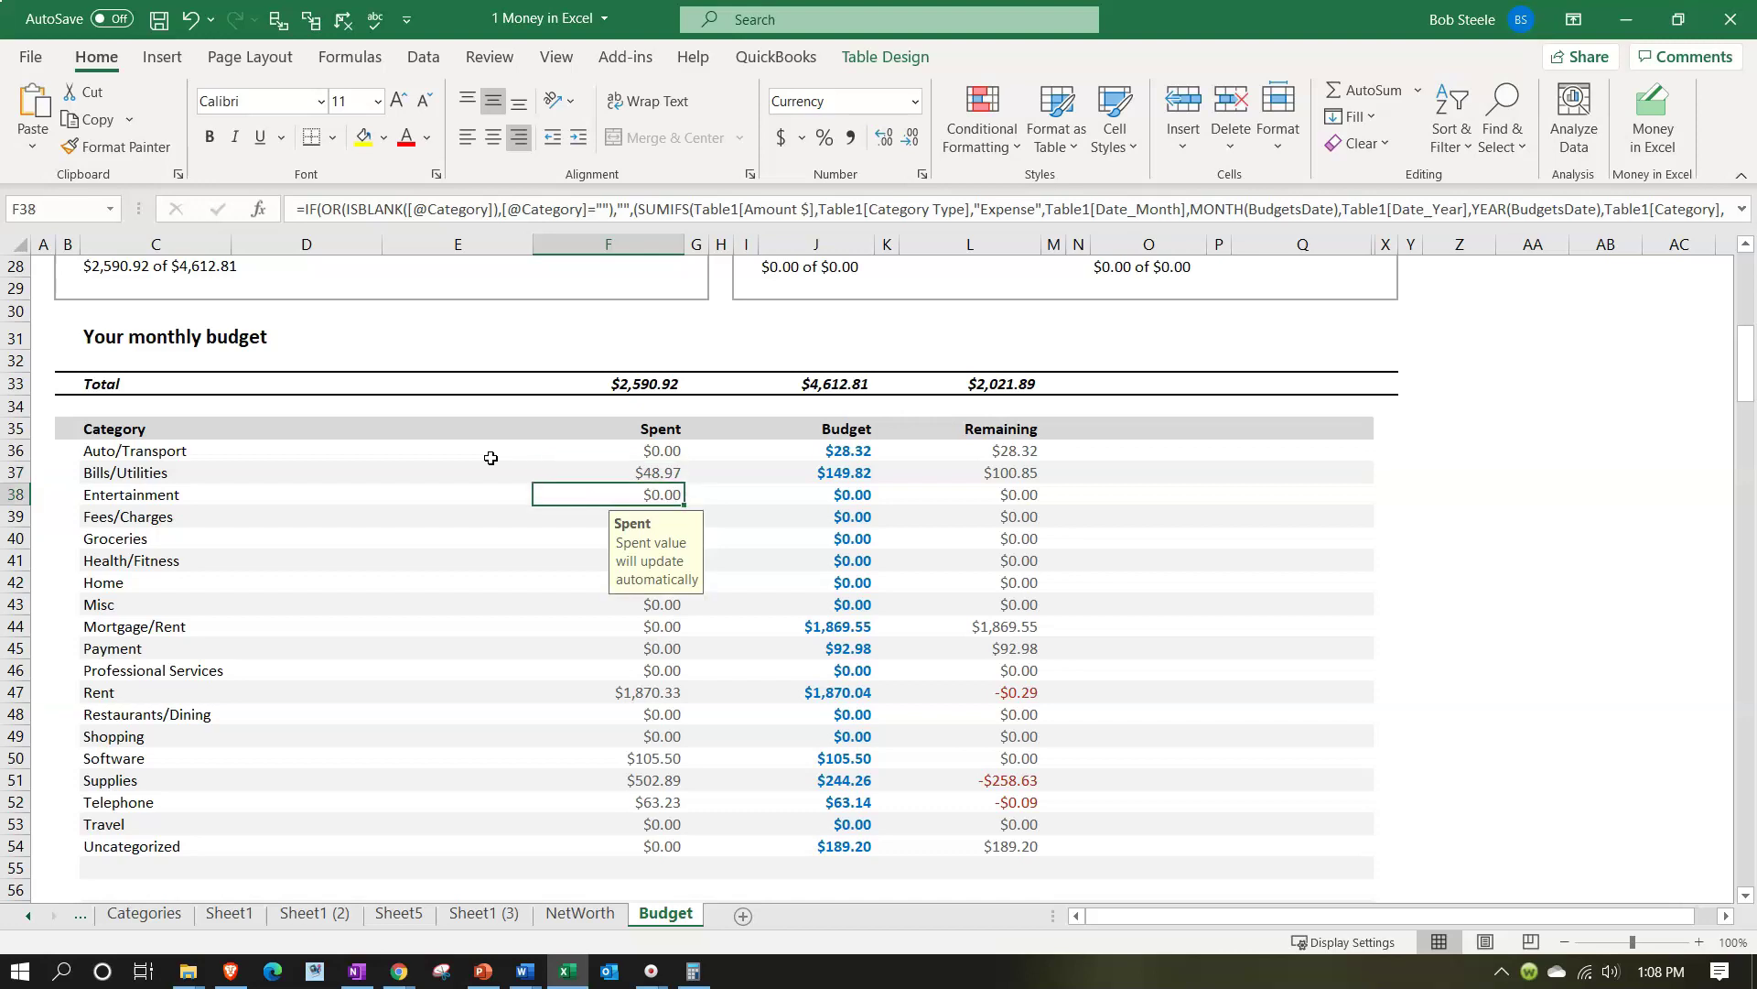
key("Down")
key("Down")
key("Down")
key("Down")
key("Down")
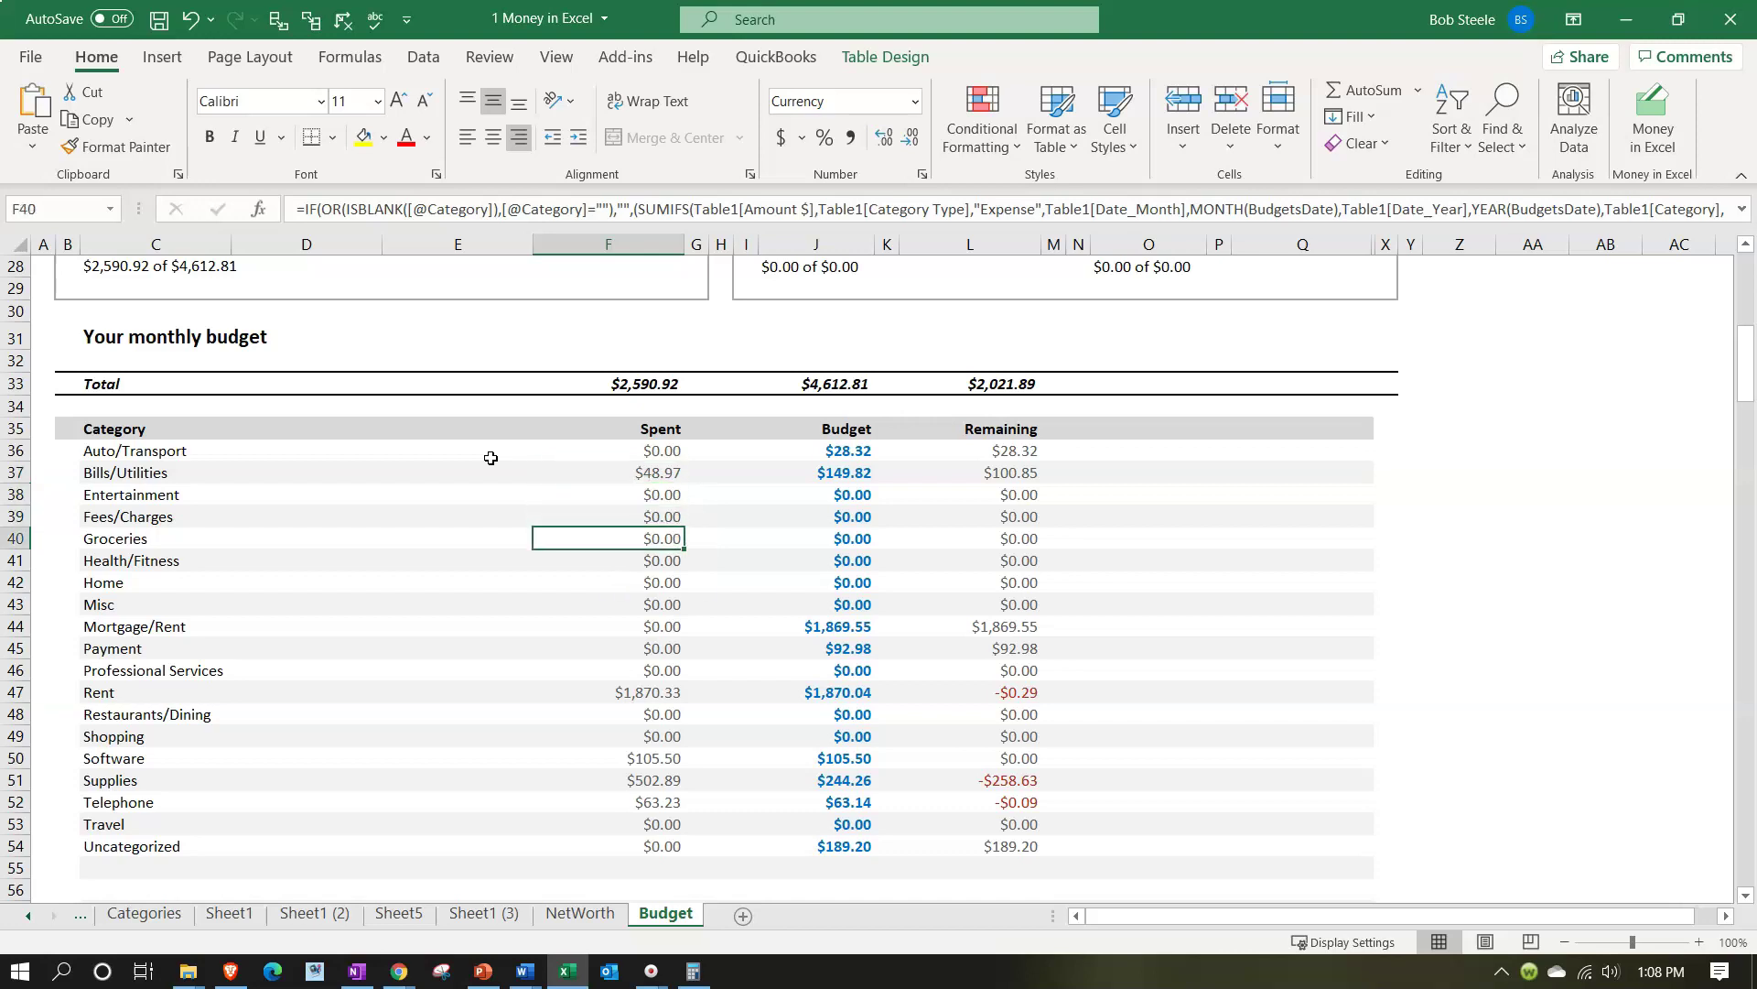
key("Down")
key("Down")
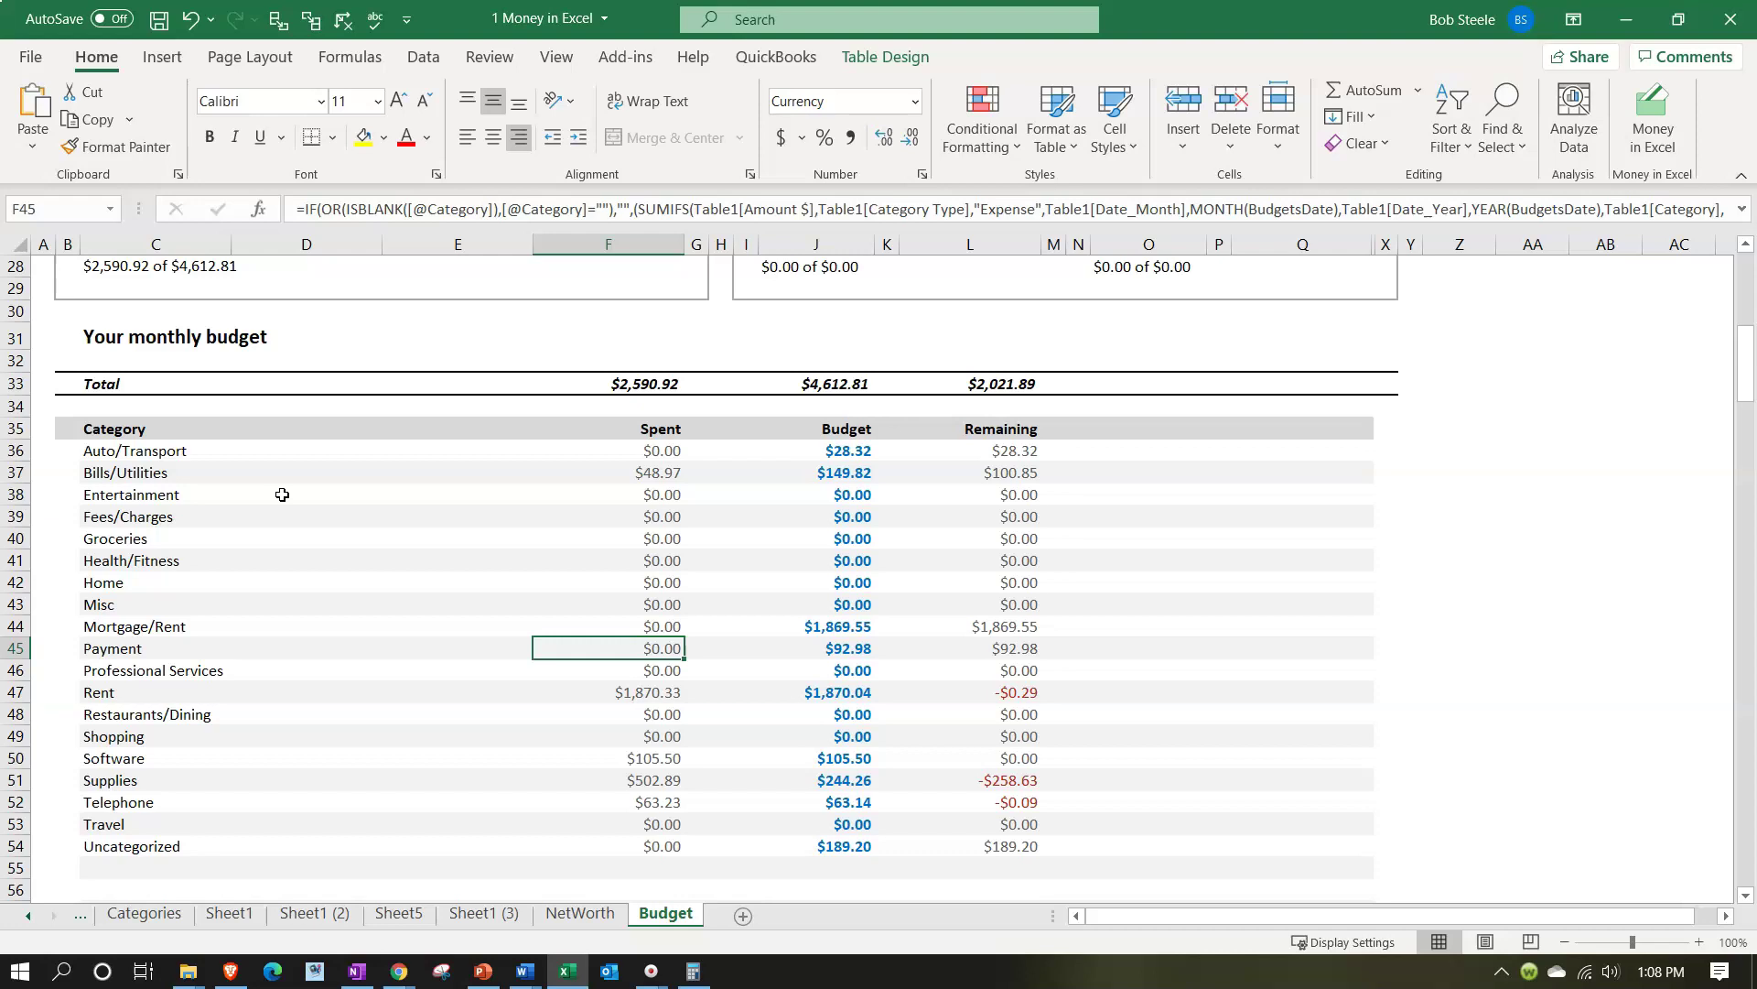
Select the Auto/Transport amount in the Budget column and enlarge the sheet view to 115%.
left_click(844, 452)
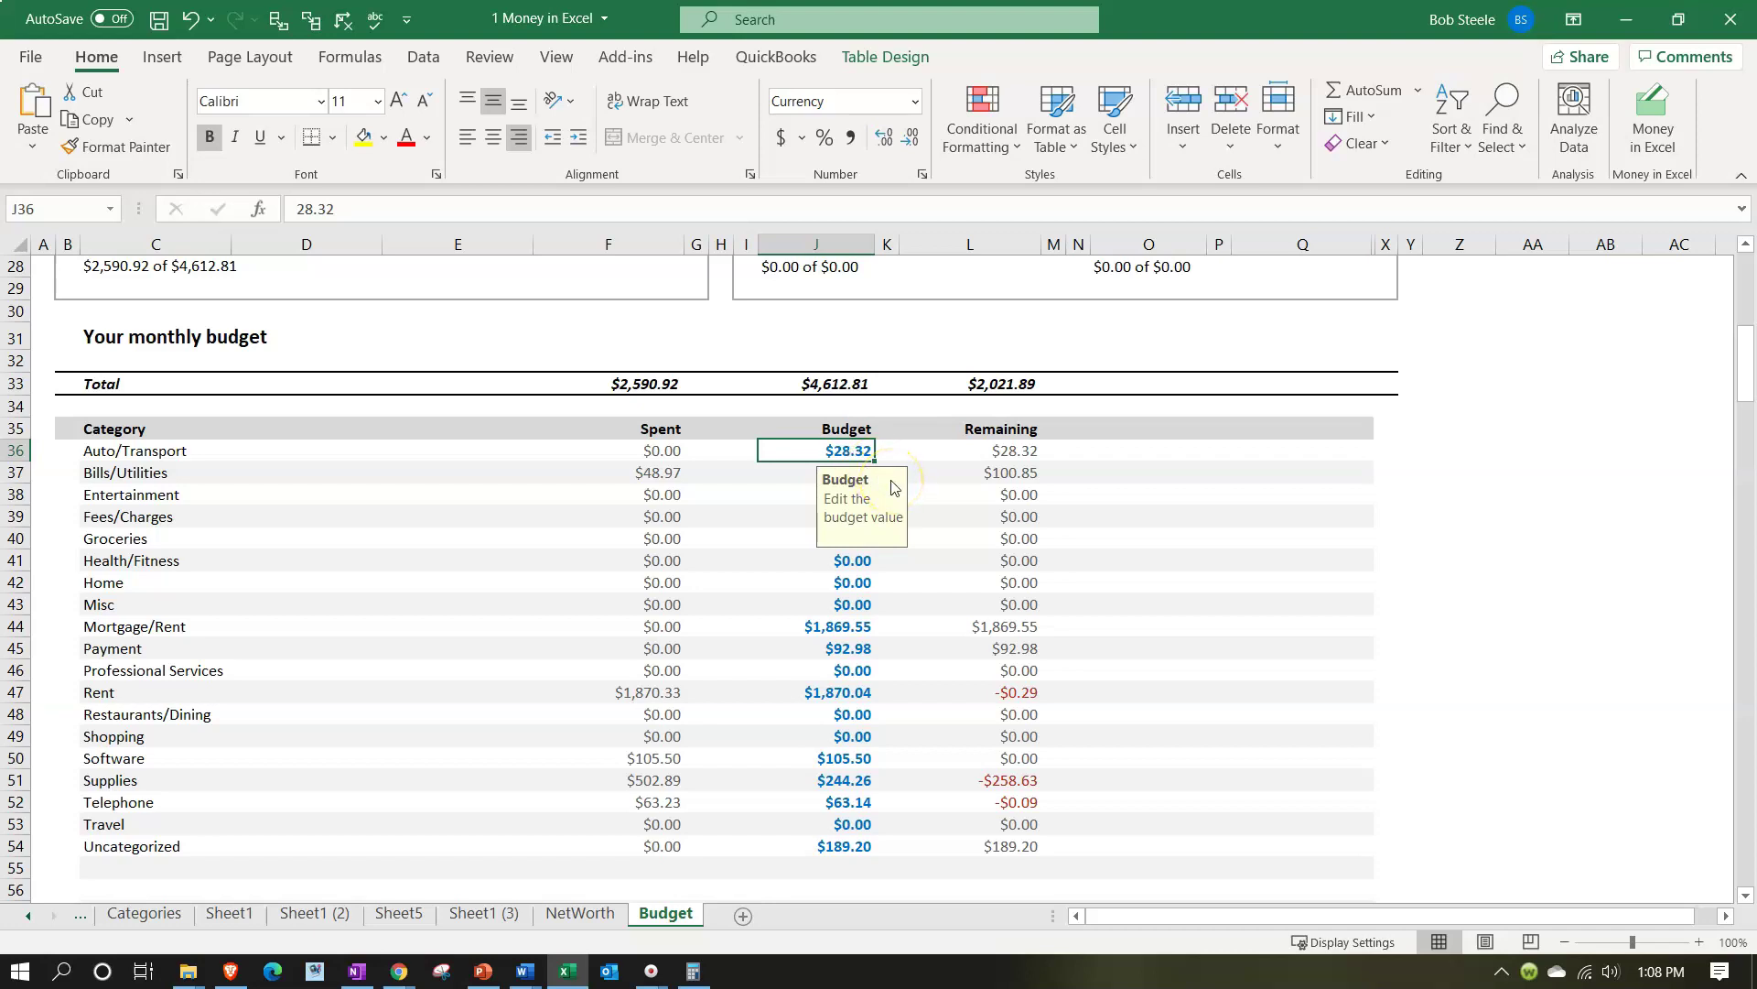
scroll(892, 487, "up", 1, "ctrl")
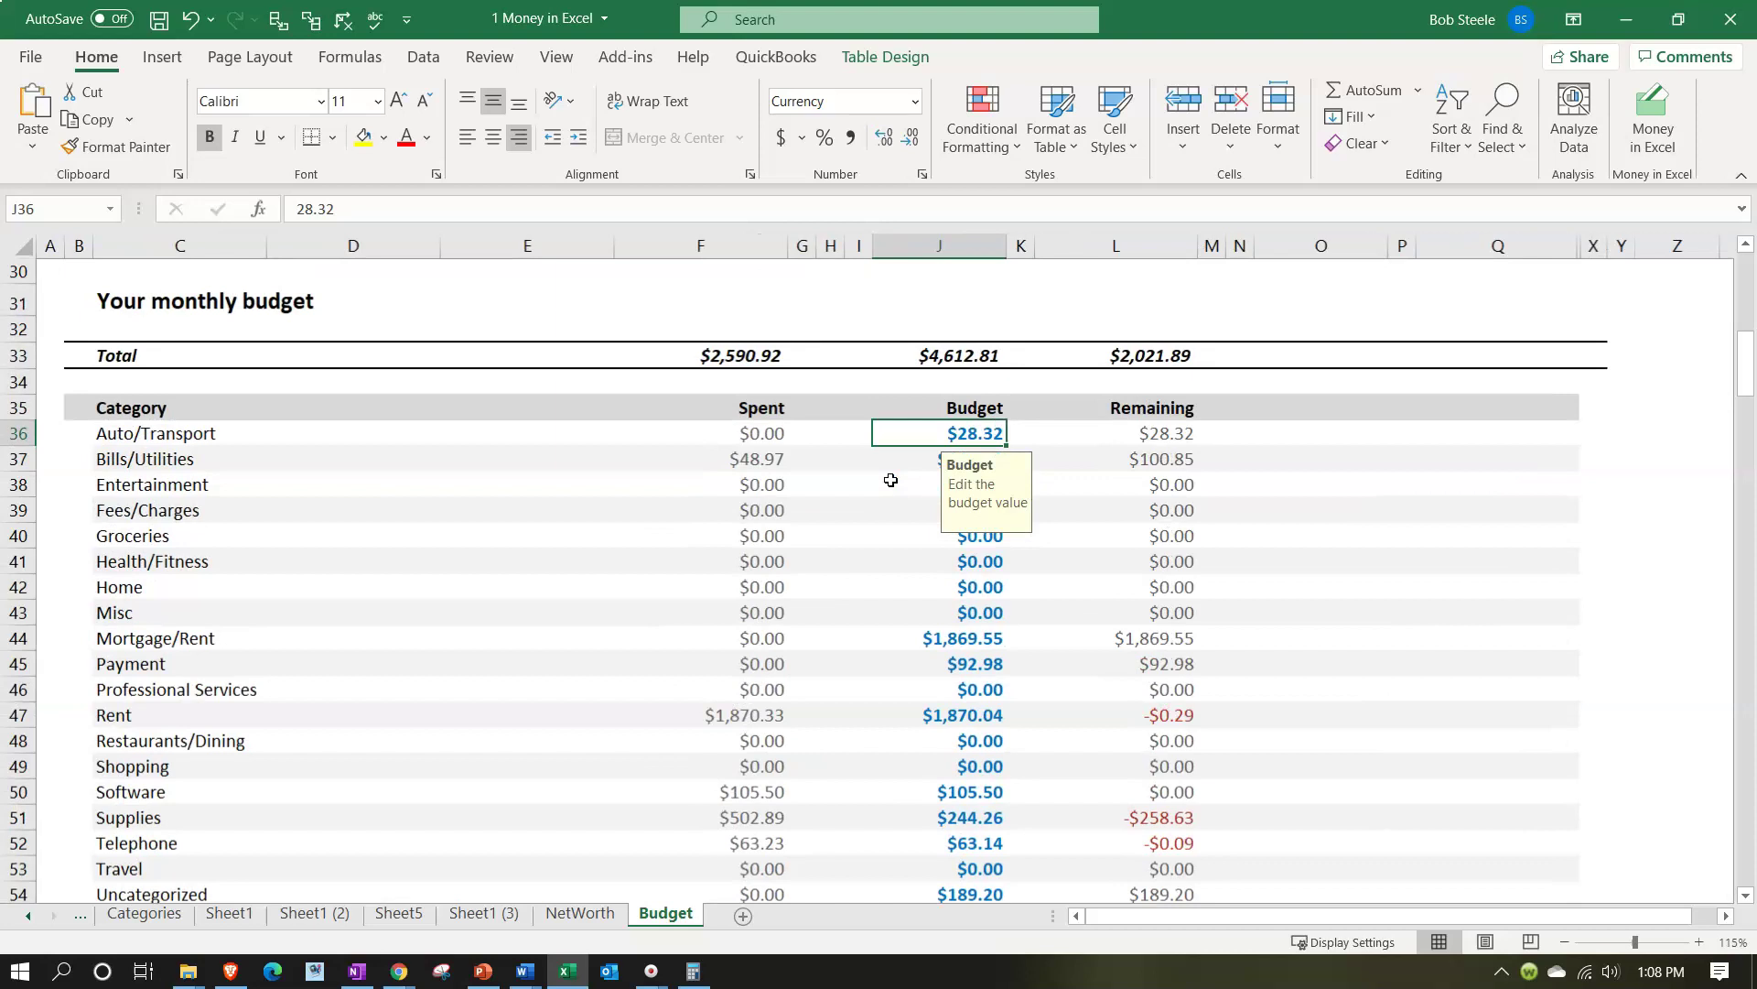
Set the Auto/Transport amount in the monthly Budget column to 60.
left_click(1124, 610)
left_click(969, 439)
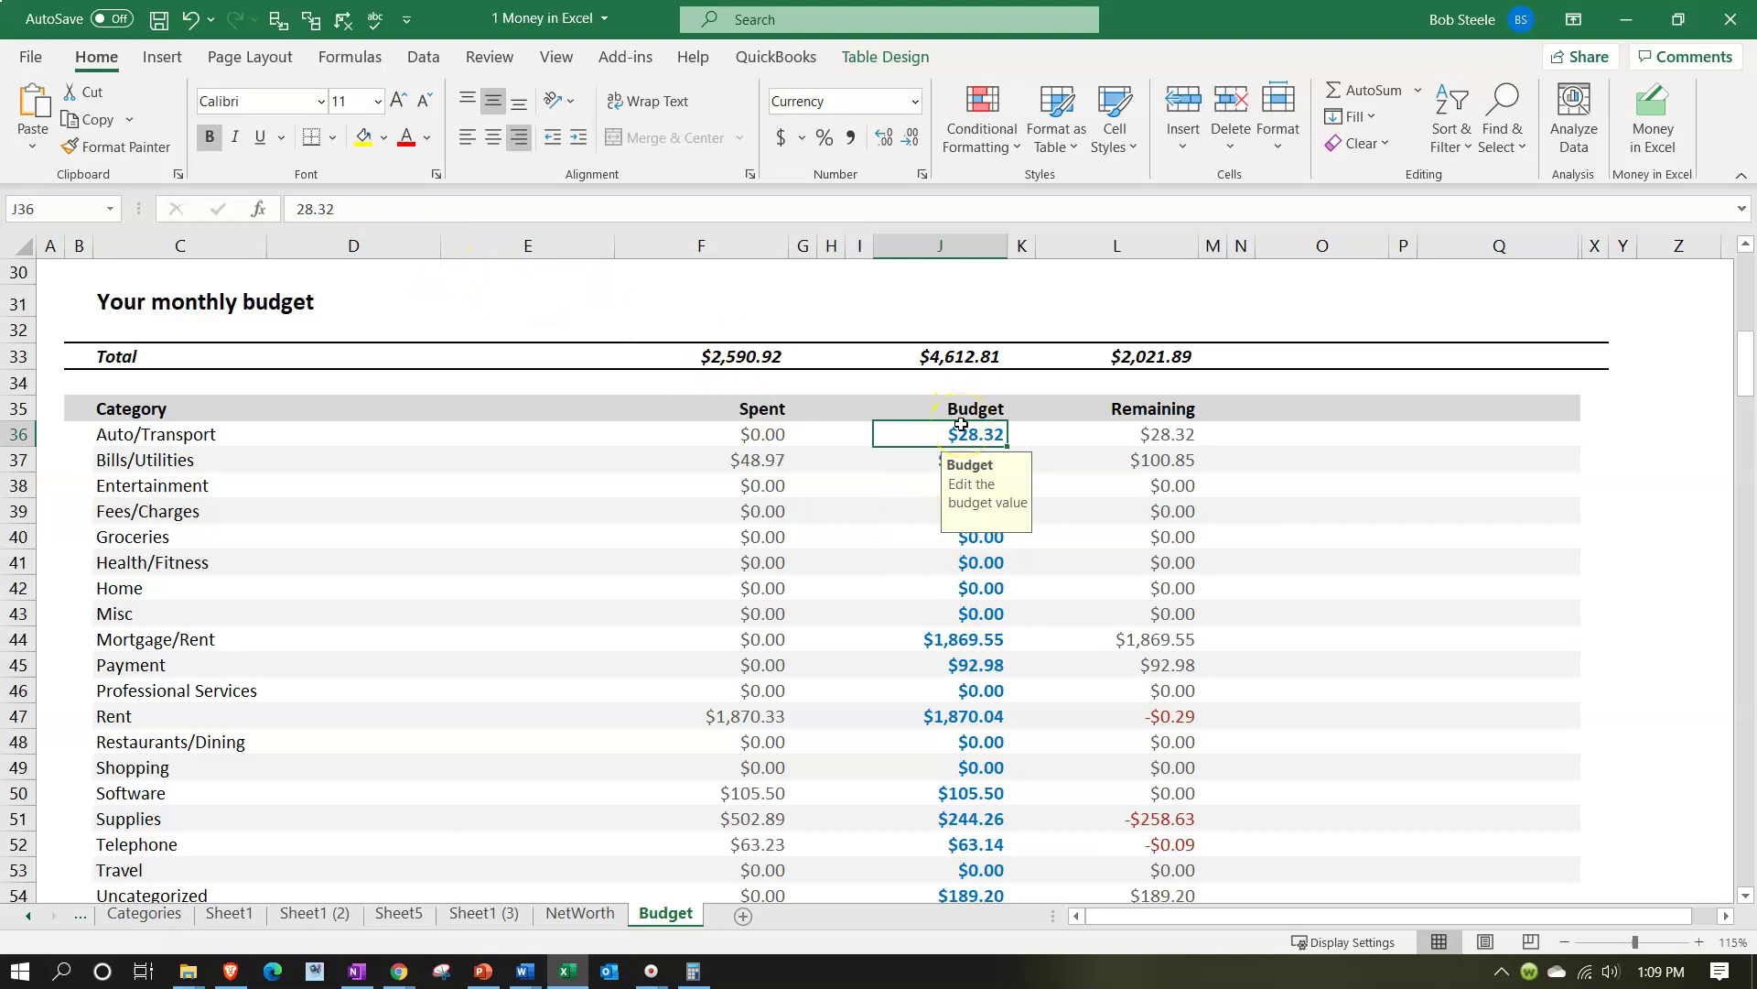
left_click_drag(392, 205, 260, 197)
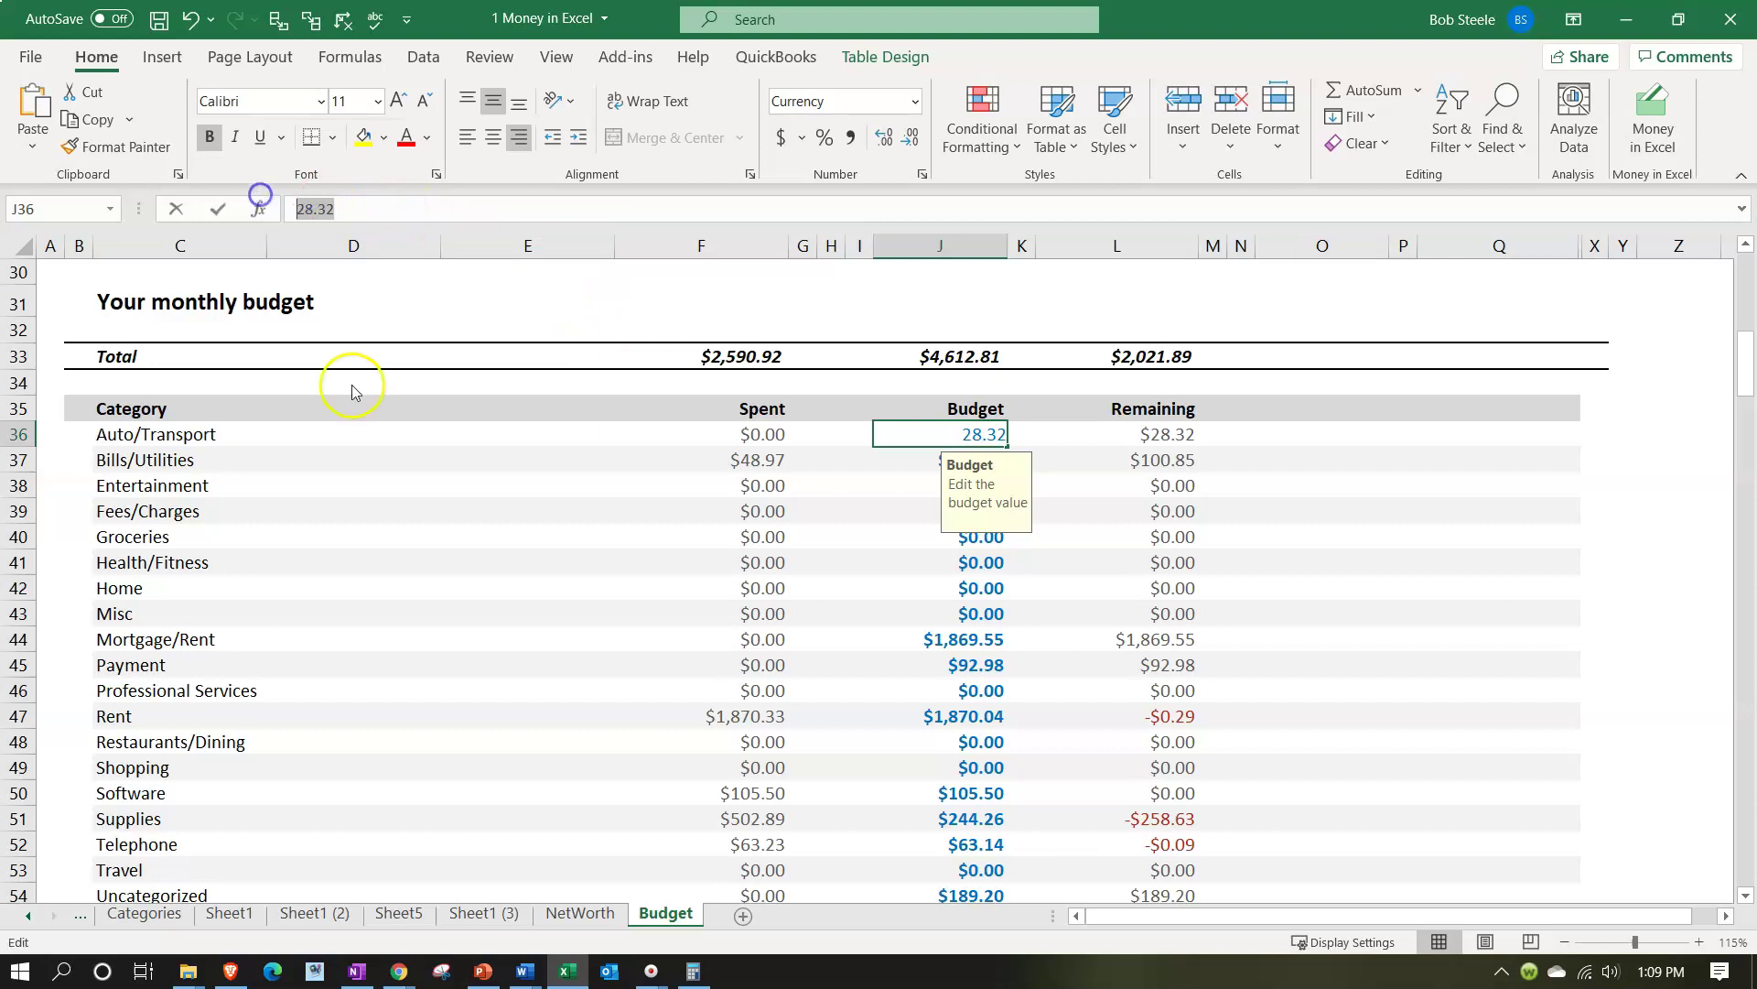
type("60")
key("Return")
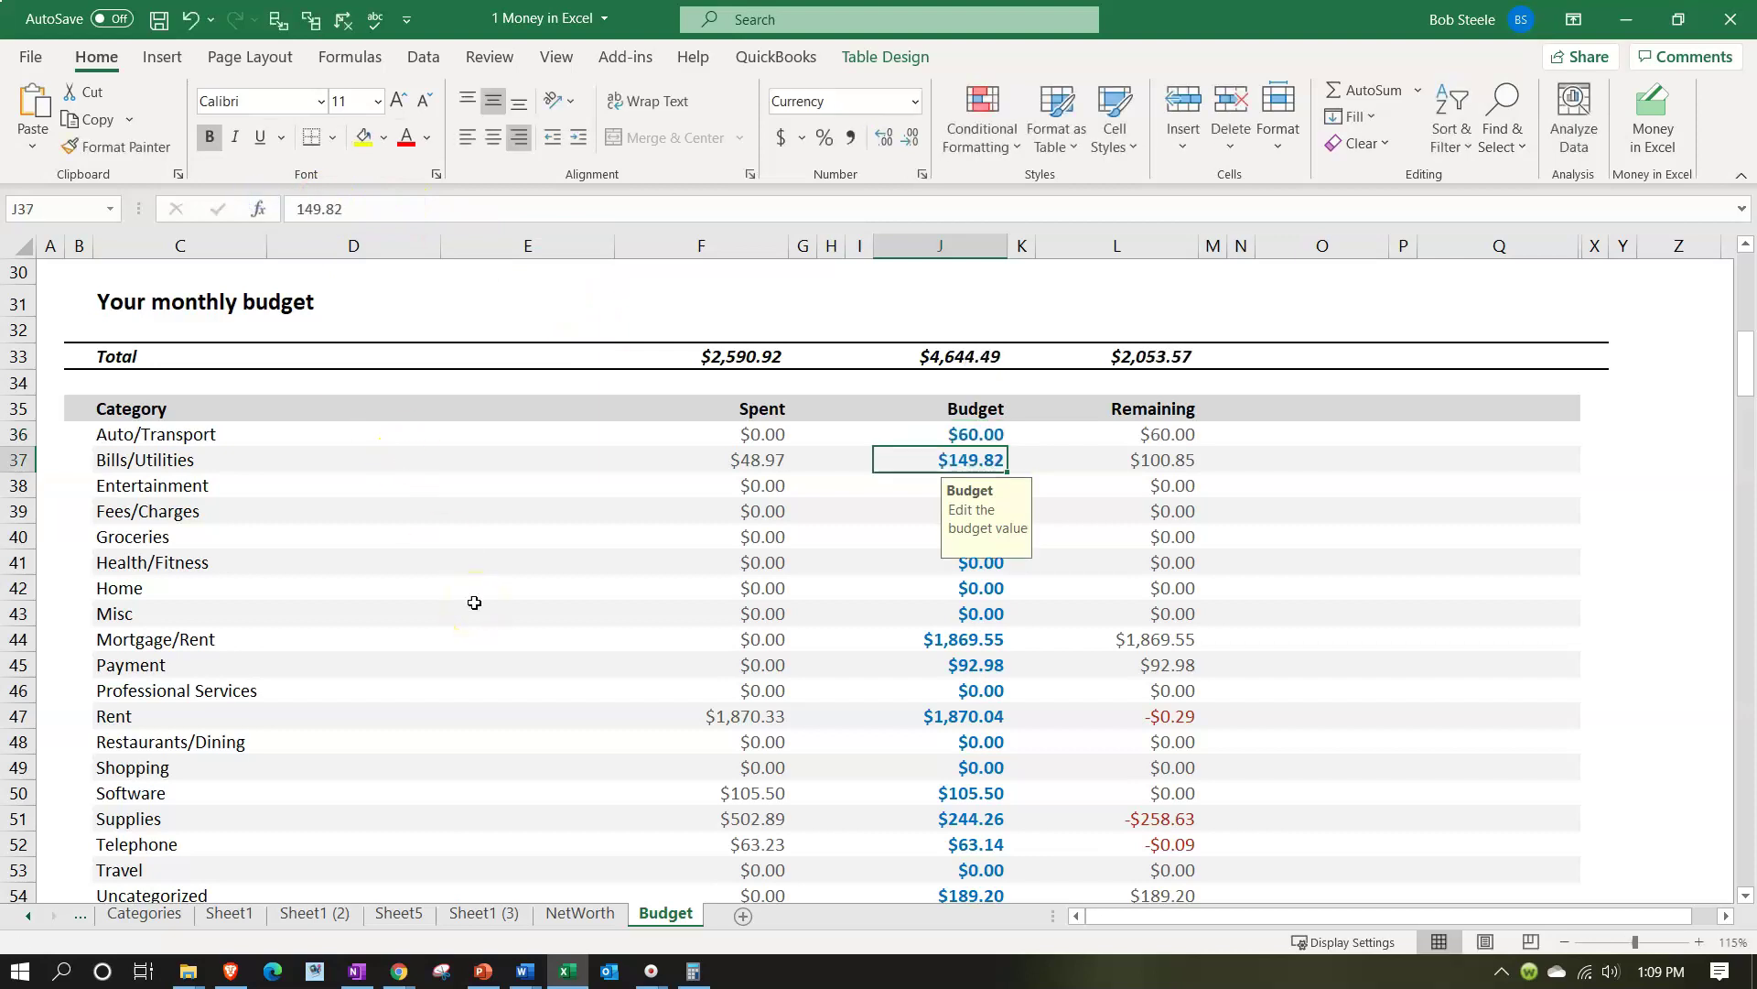
Check the Budget total's formula and set the Bills/Utilities budget amount to 130.
left_click(927, 359)
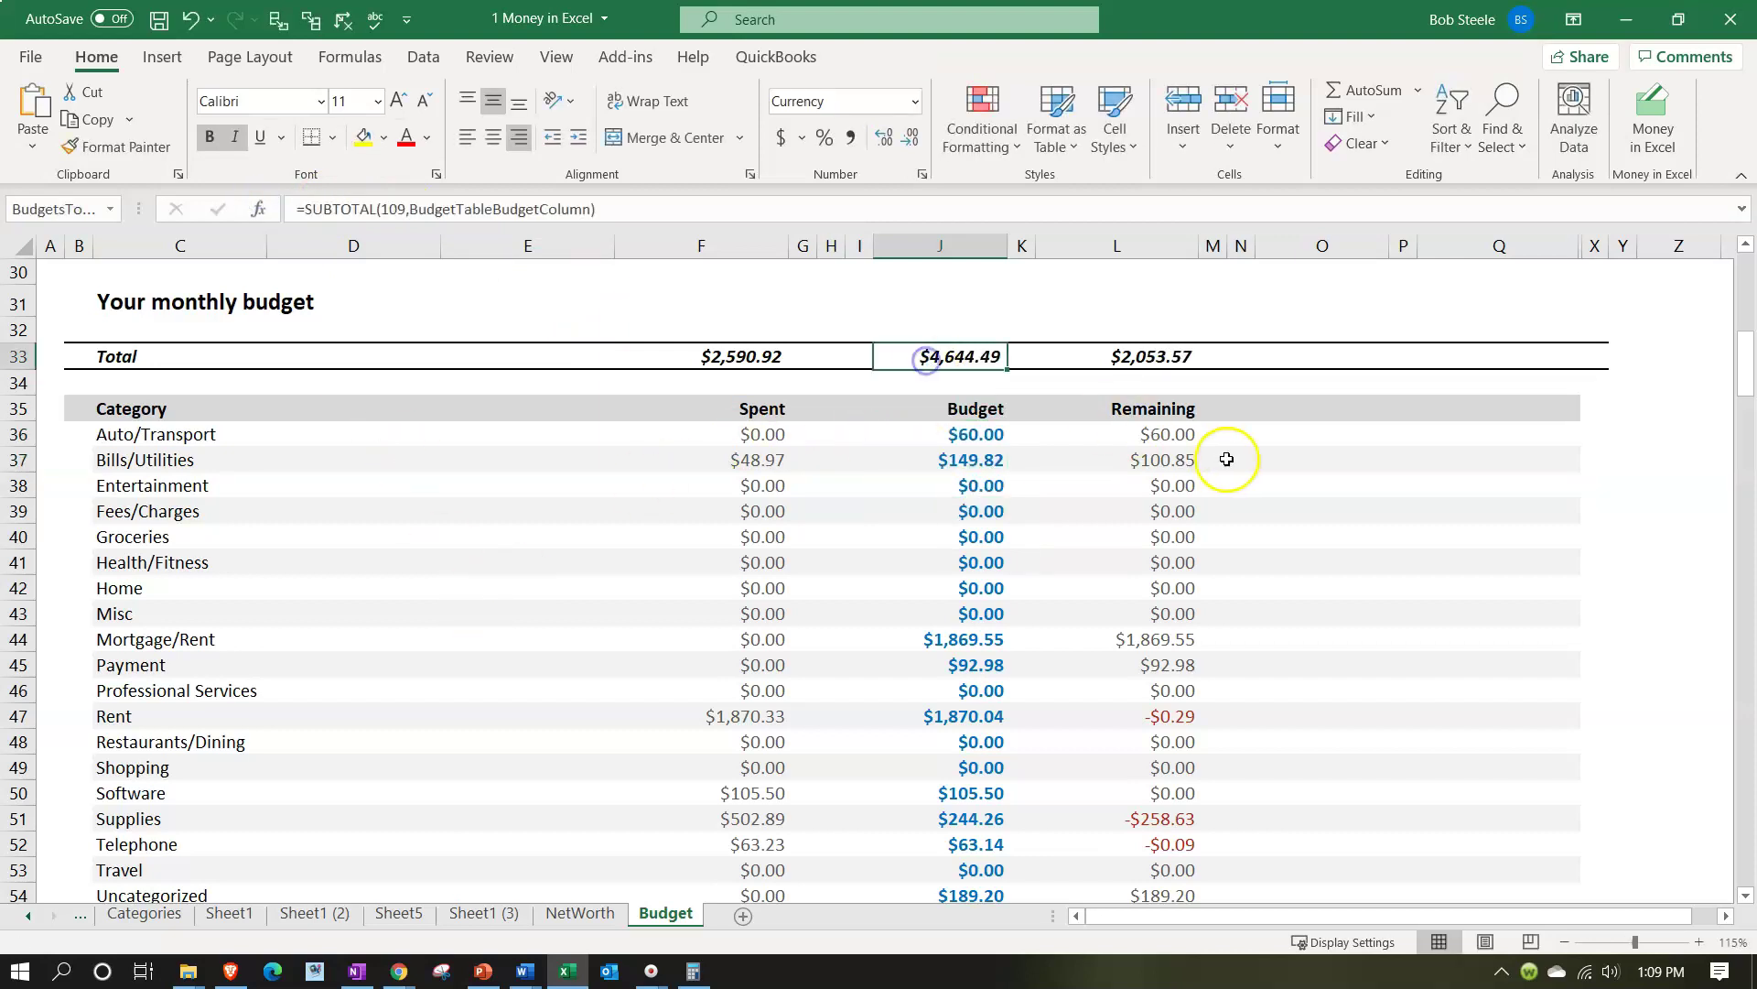
key("Down")
key("Down")
key("Down")
key("Down")
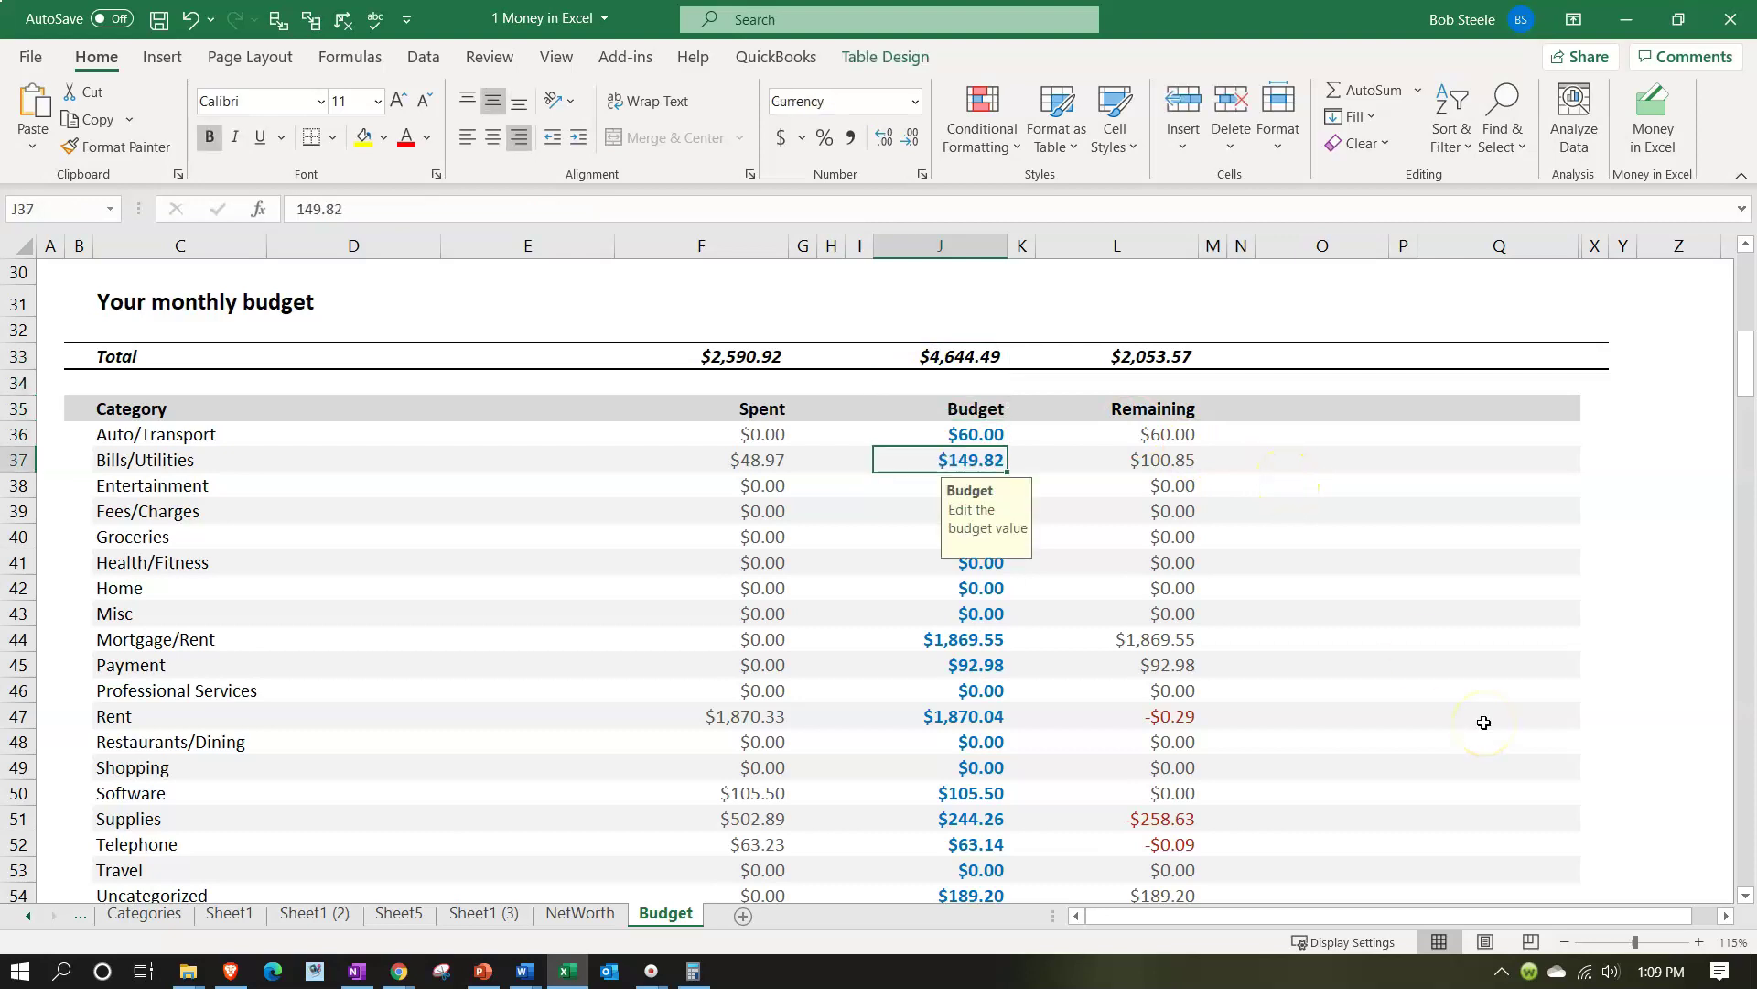
key("Down")
key("Up")
type("130")
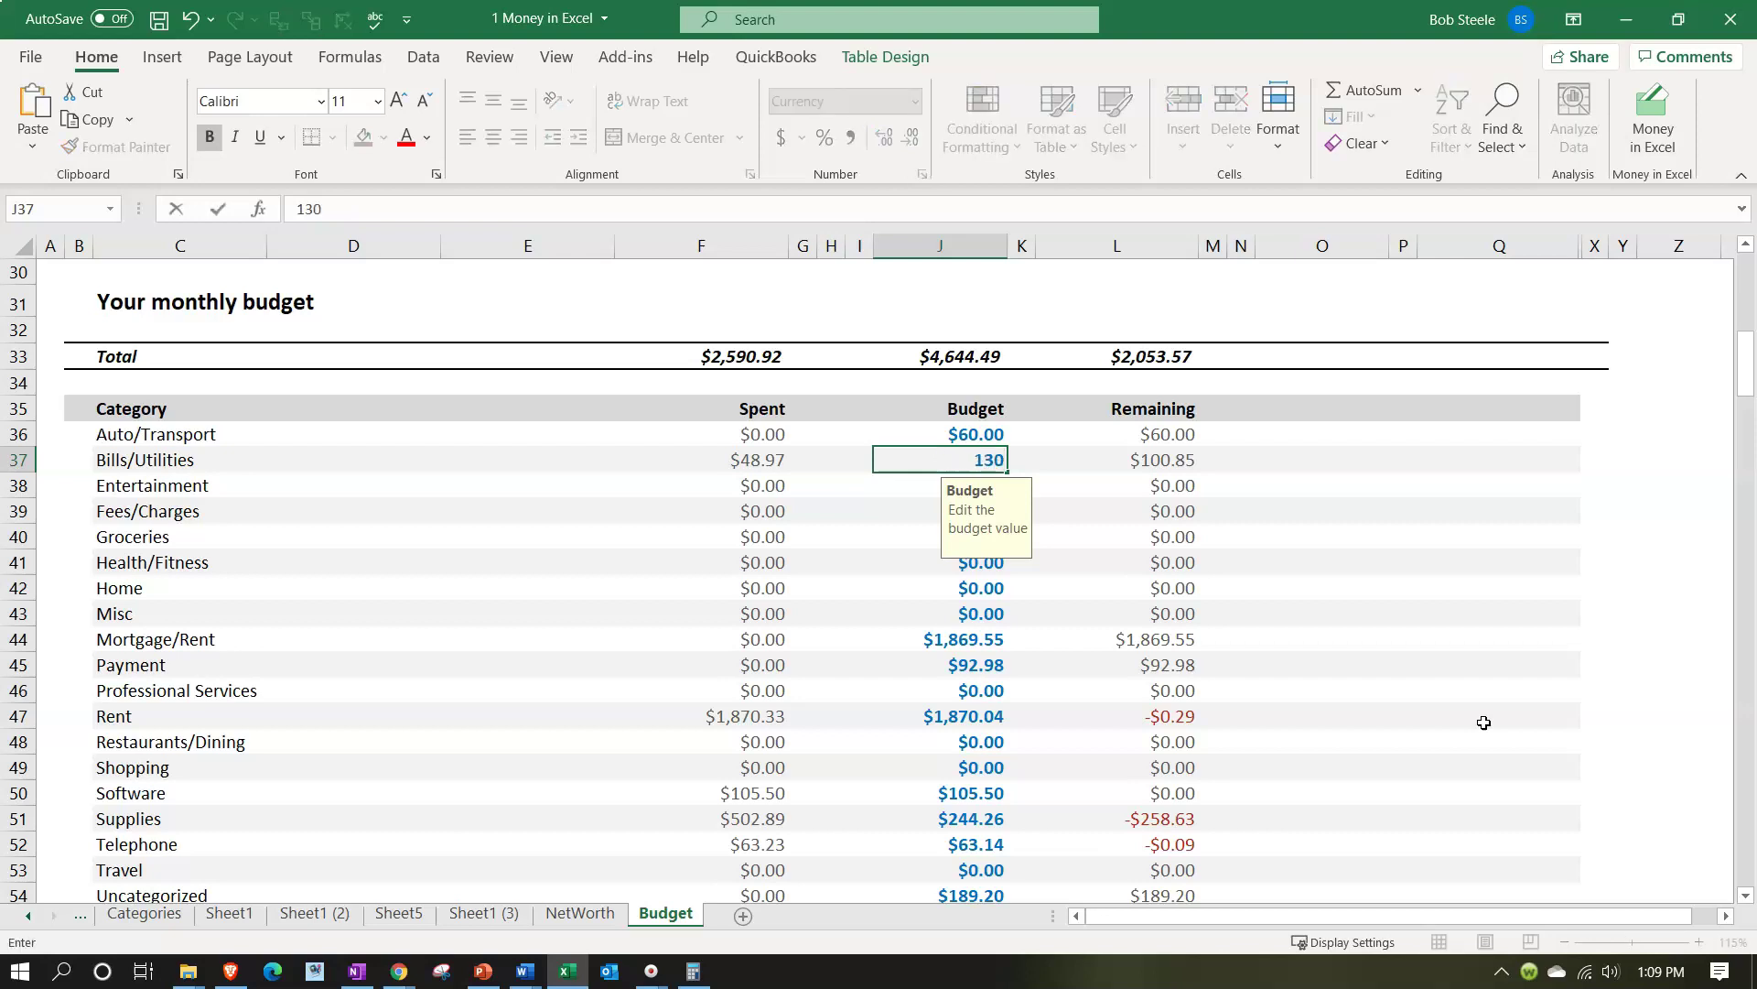
key("Return")
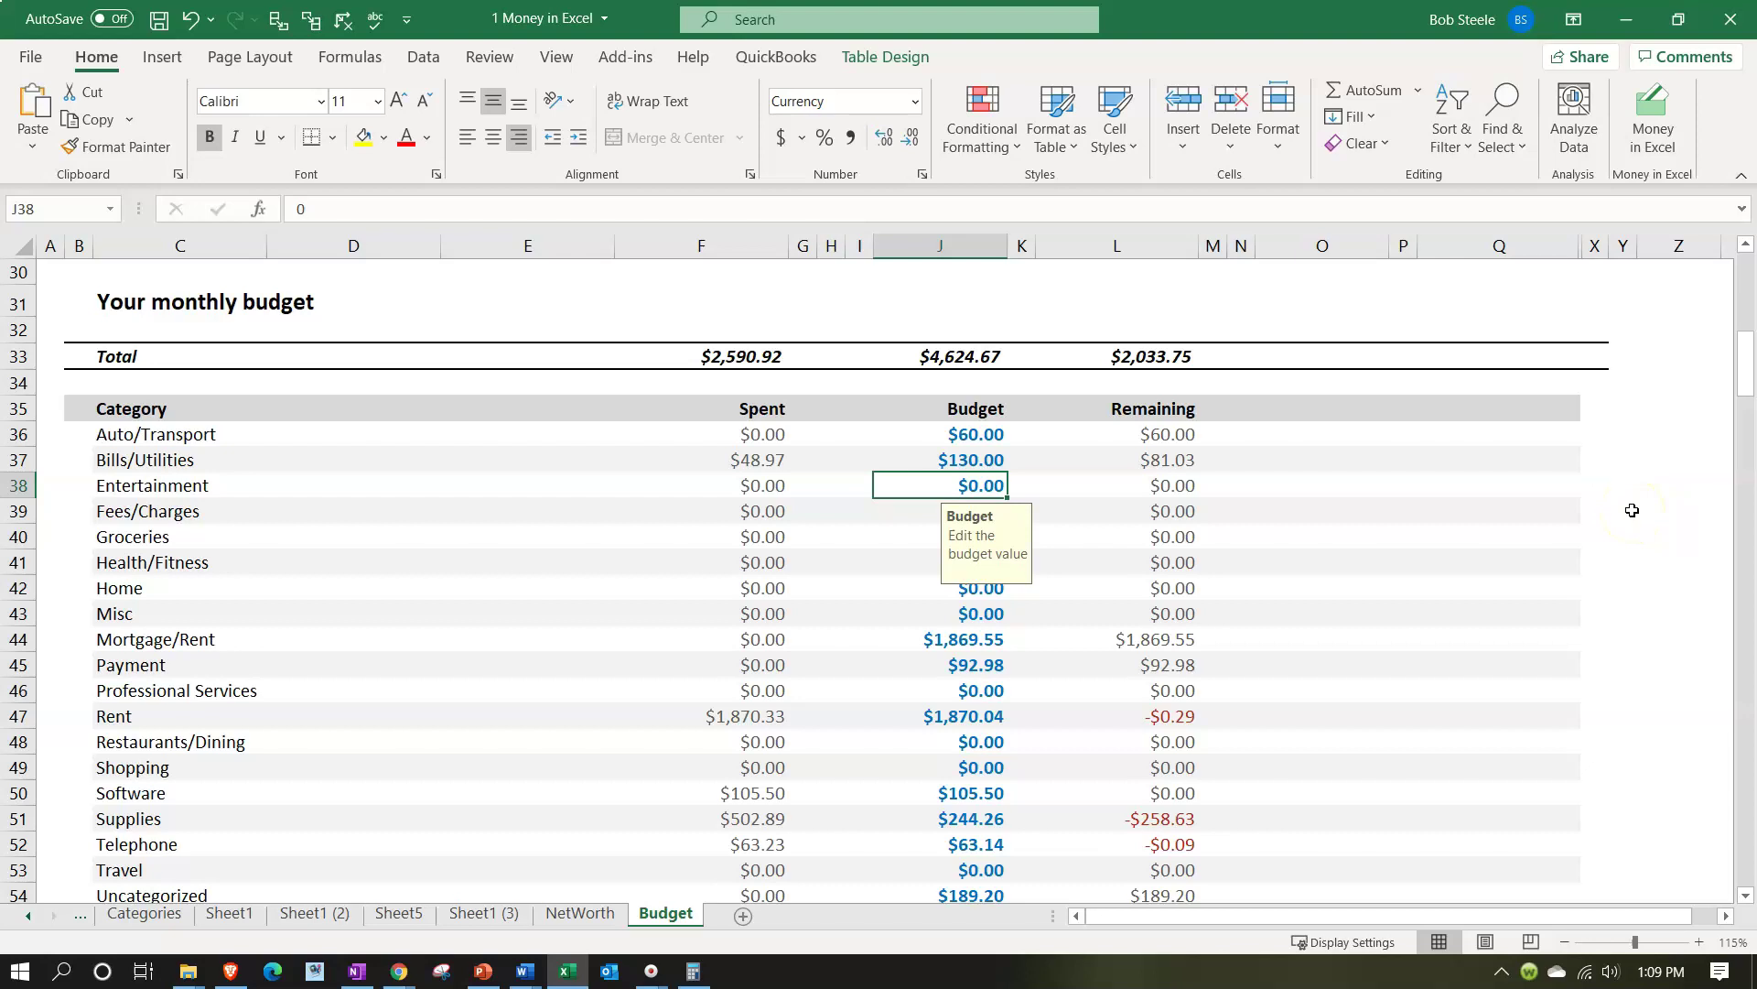
Examine the monthly Budget column amounts from the Entertainment category down to Software.
key("Down")
key("Down")
key("Down")
key("Down")
key("Down")
key("Down")
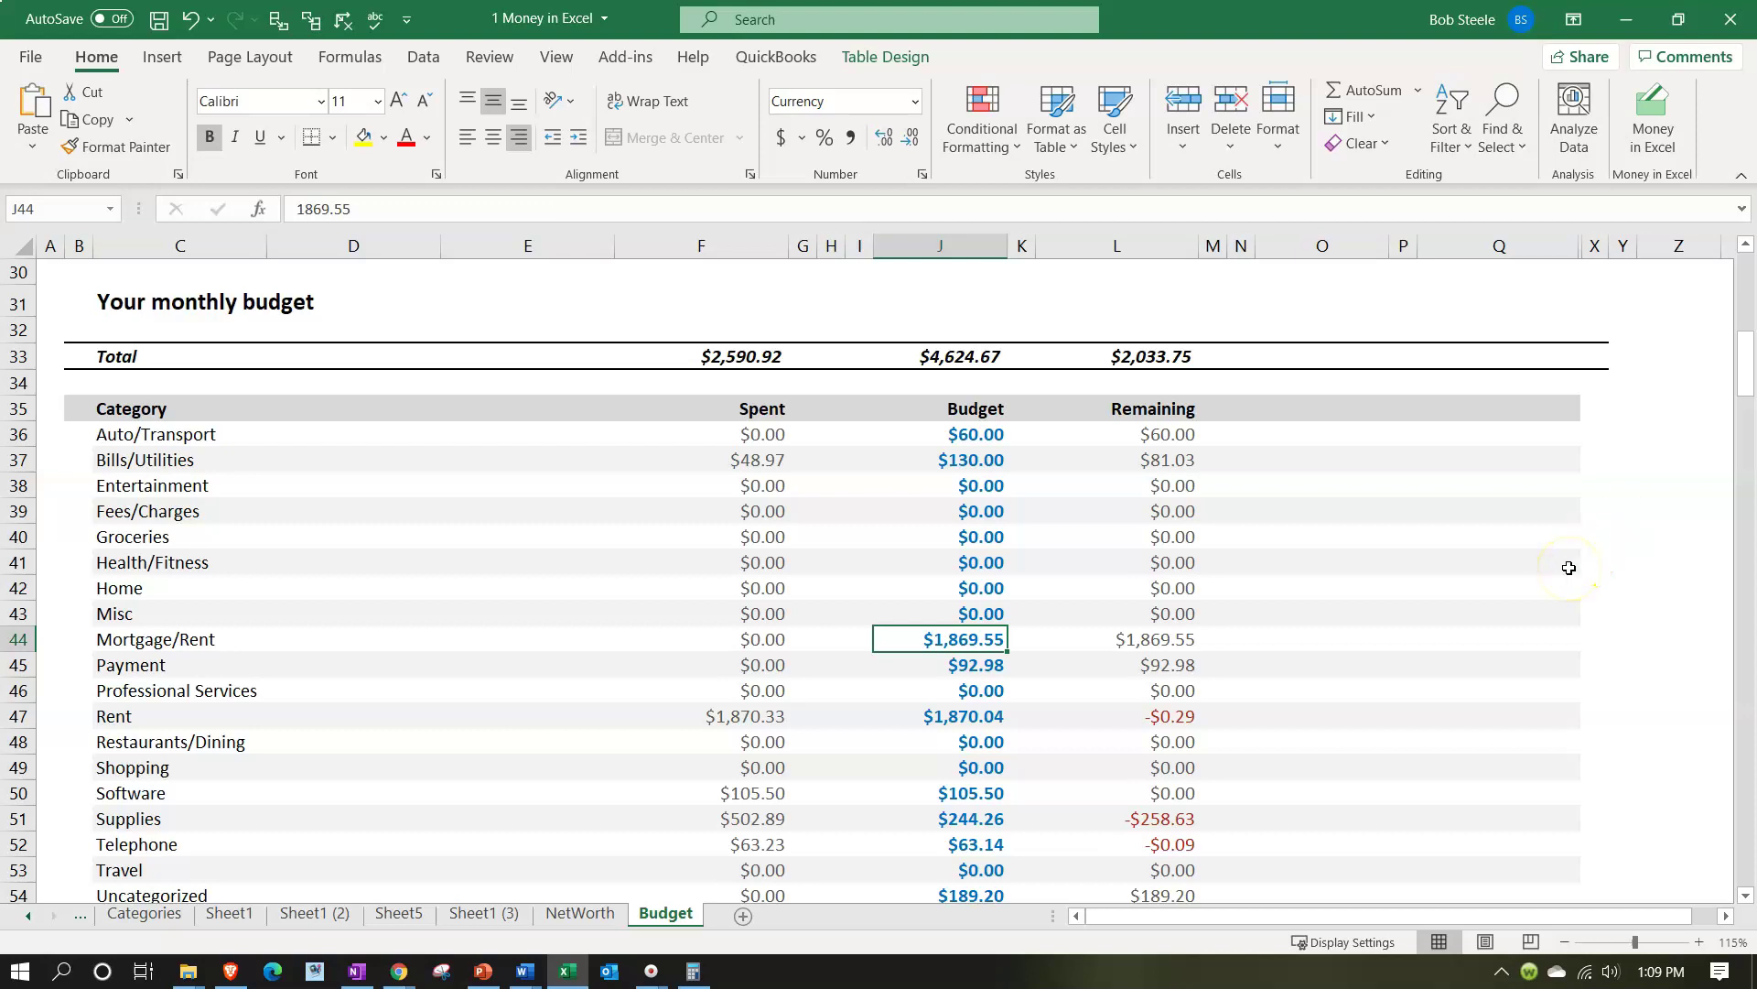
key("Down")
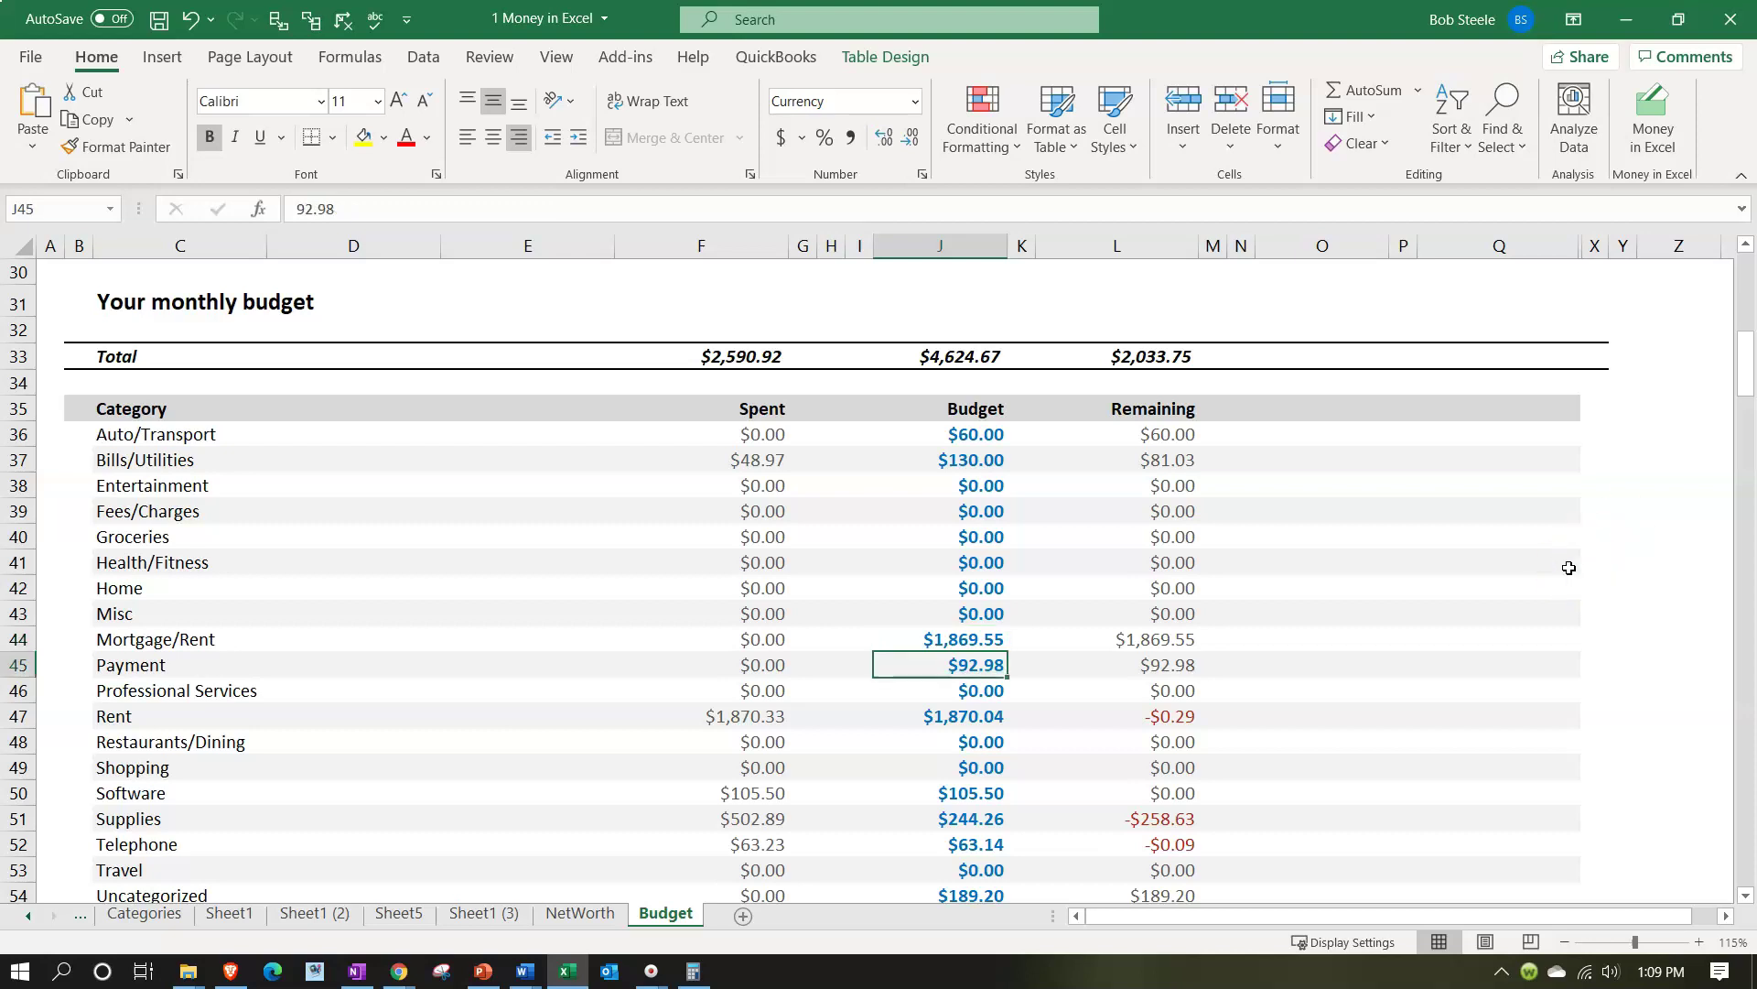
key("Down")
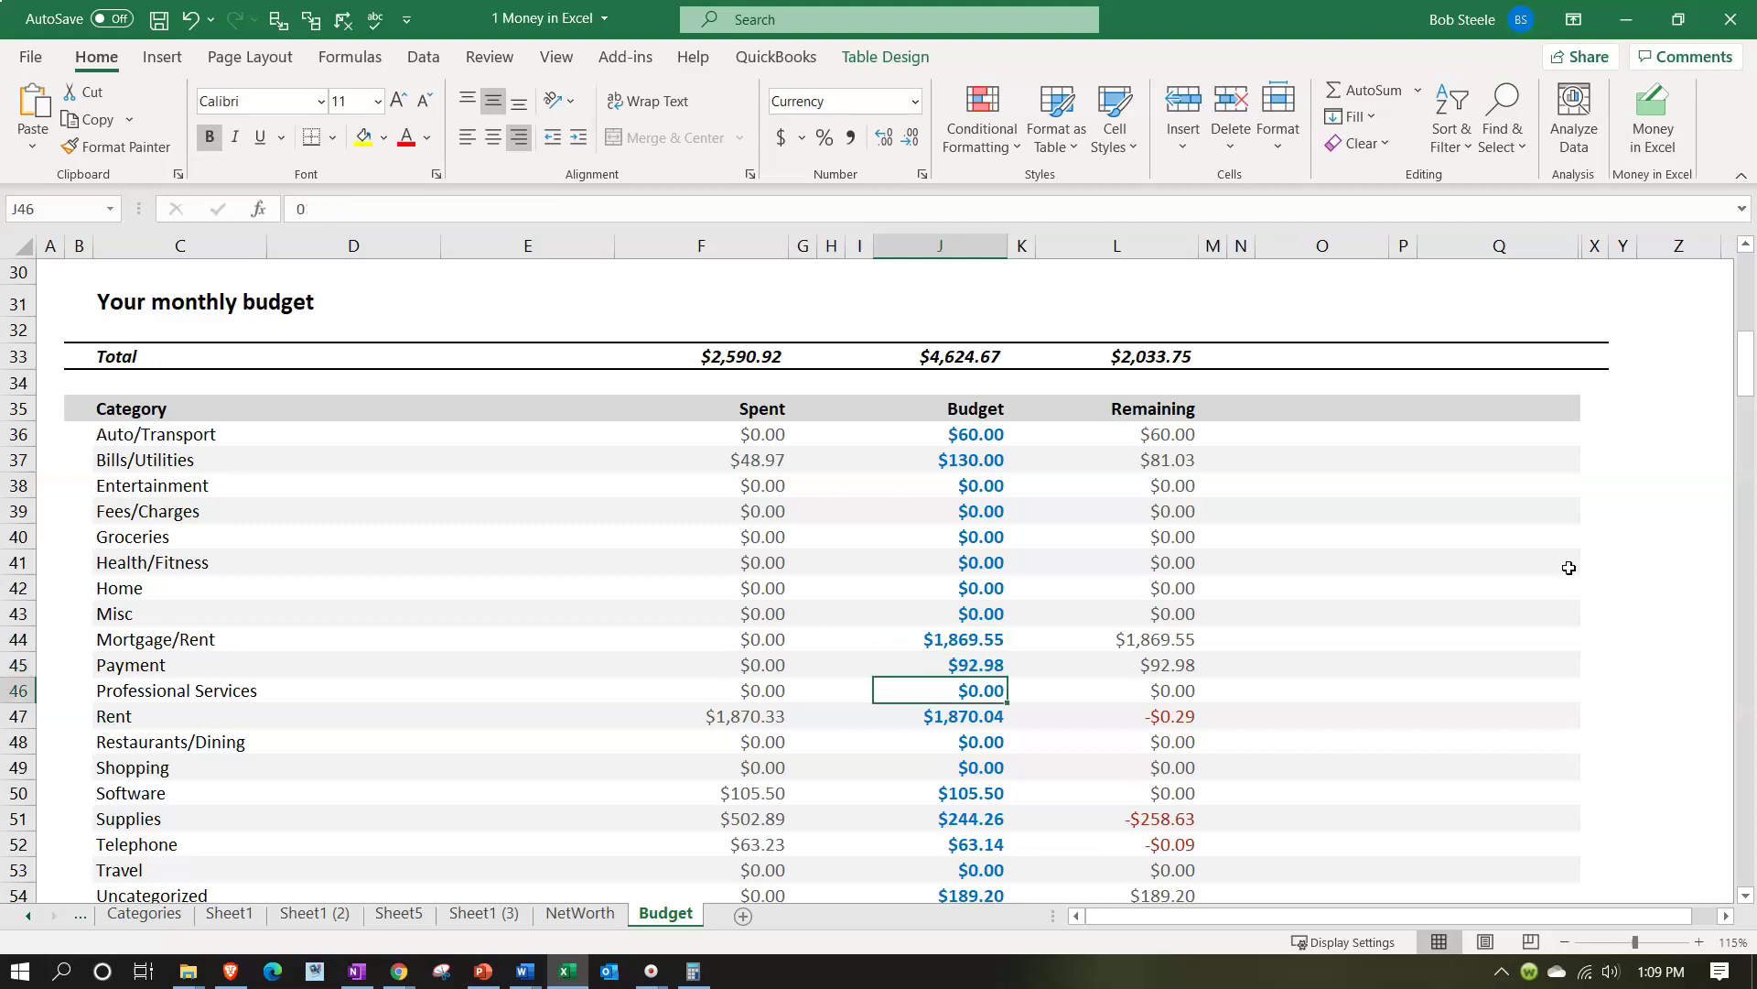
key("Down")
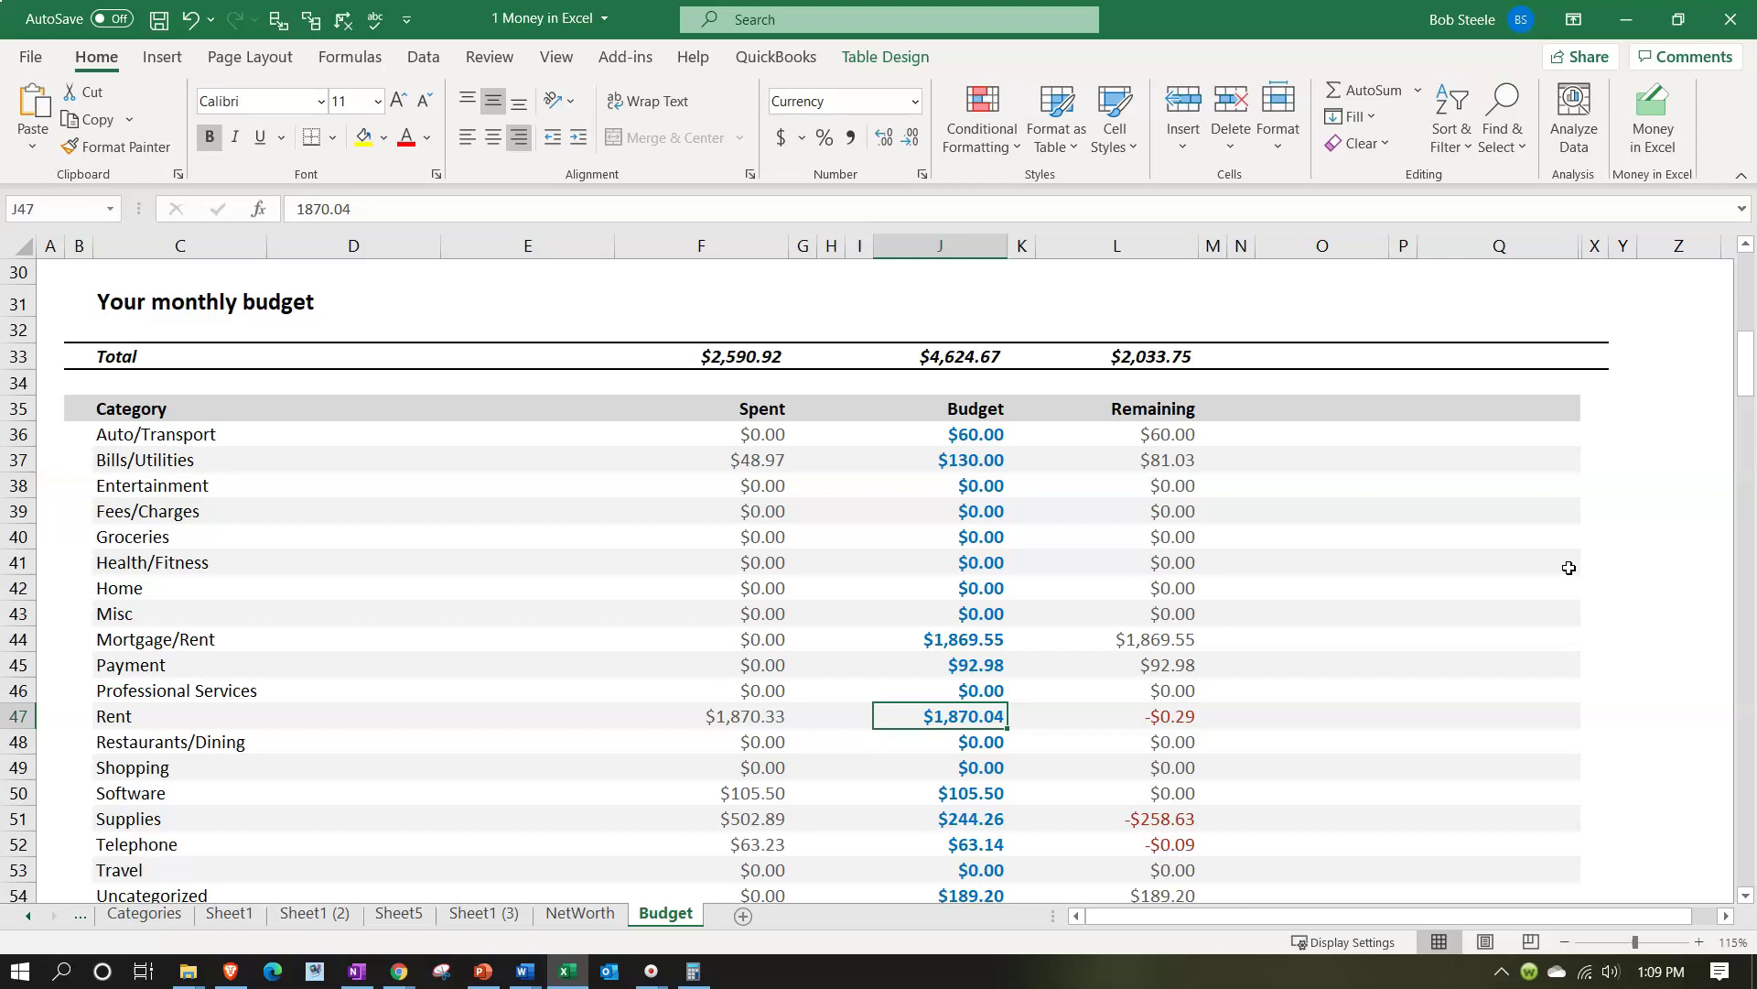
key("Down")
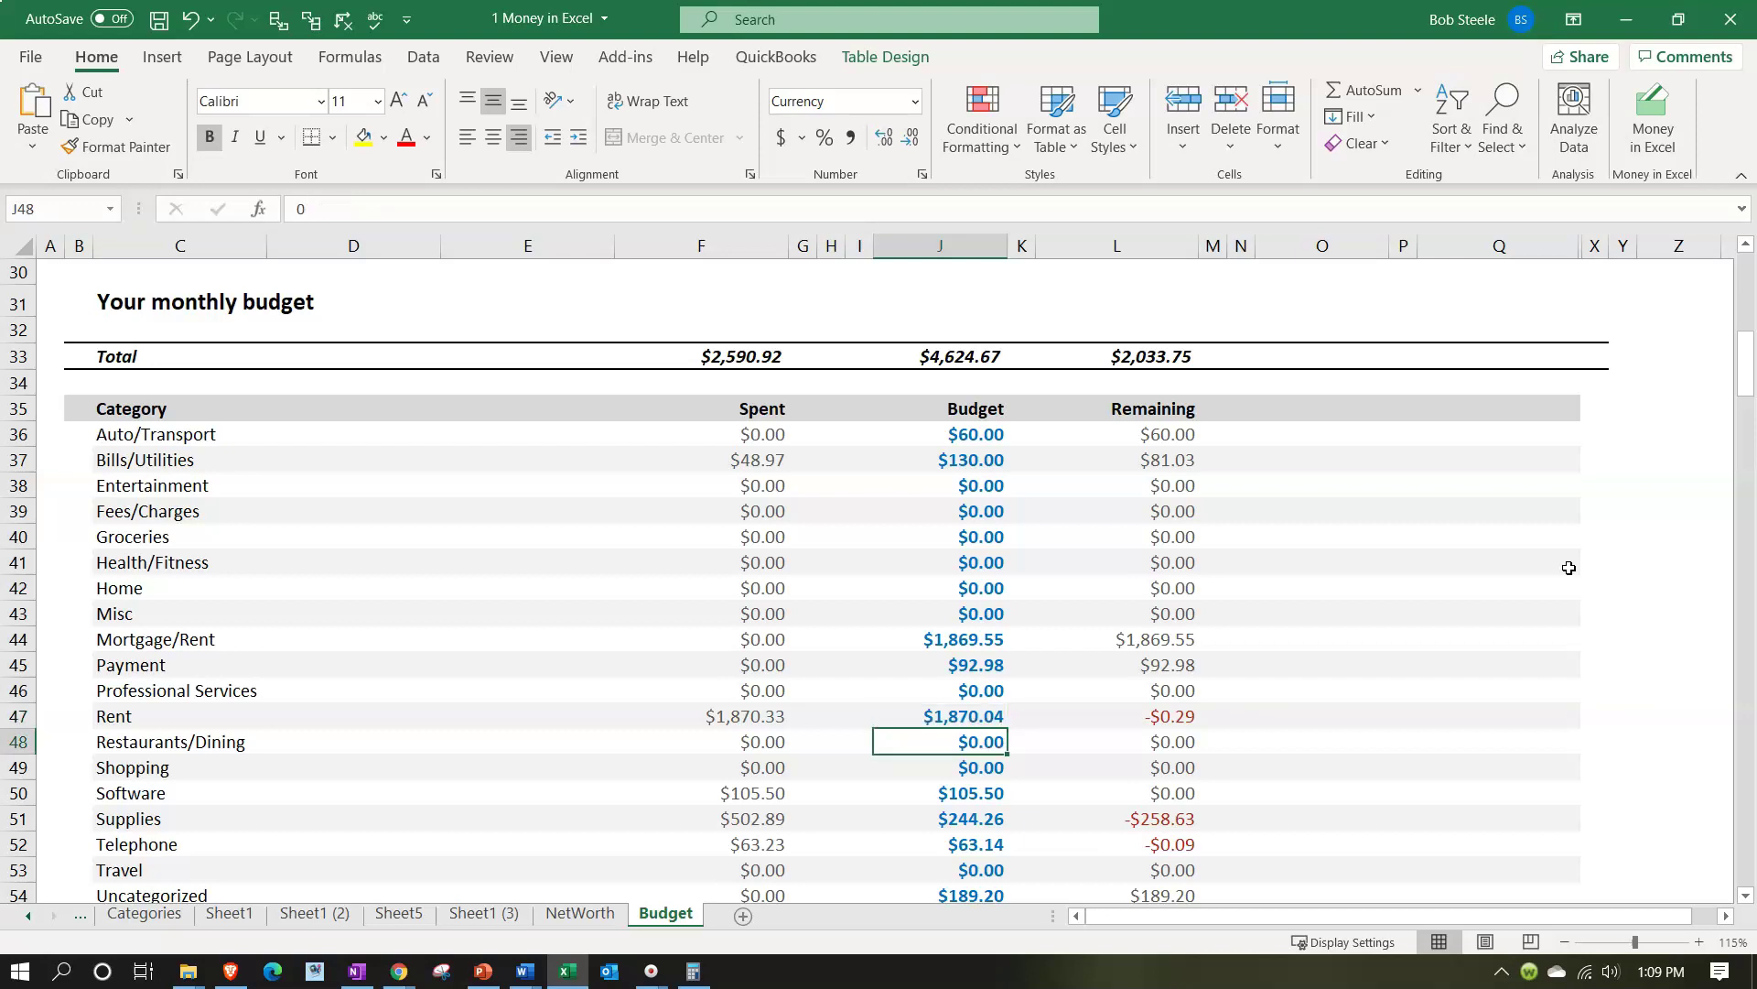
key("Down")
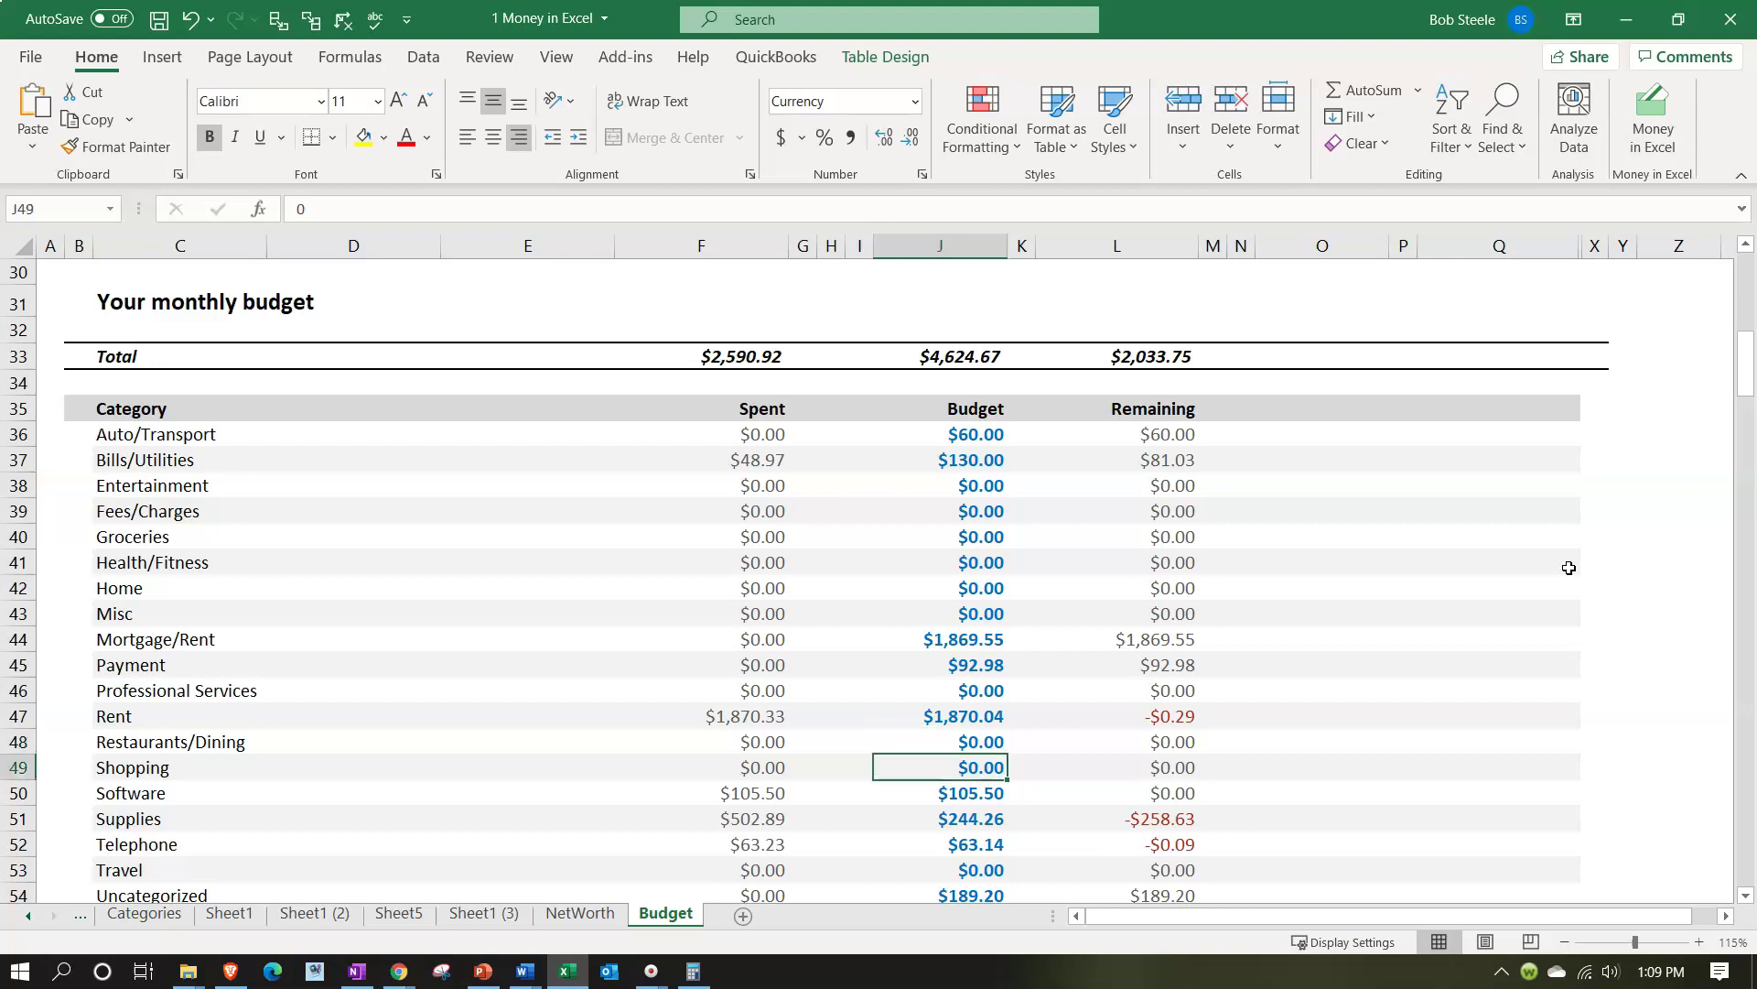
key("Up")
key("Down")
key("Down")
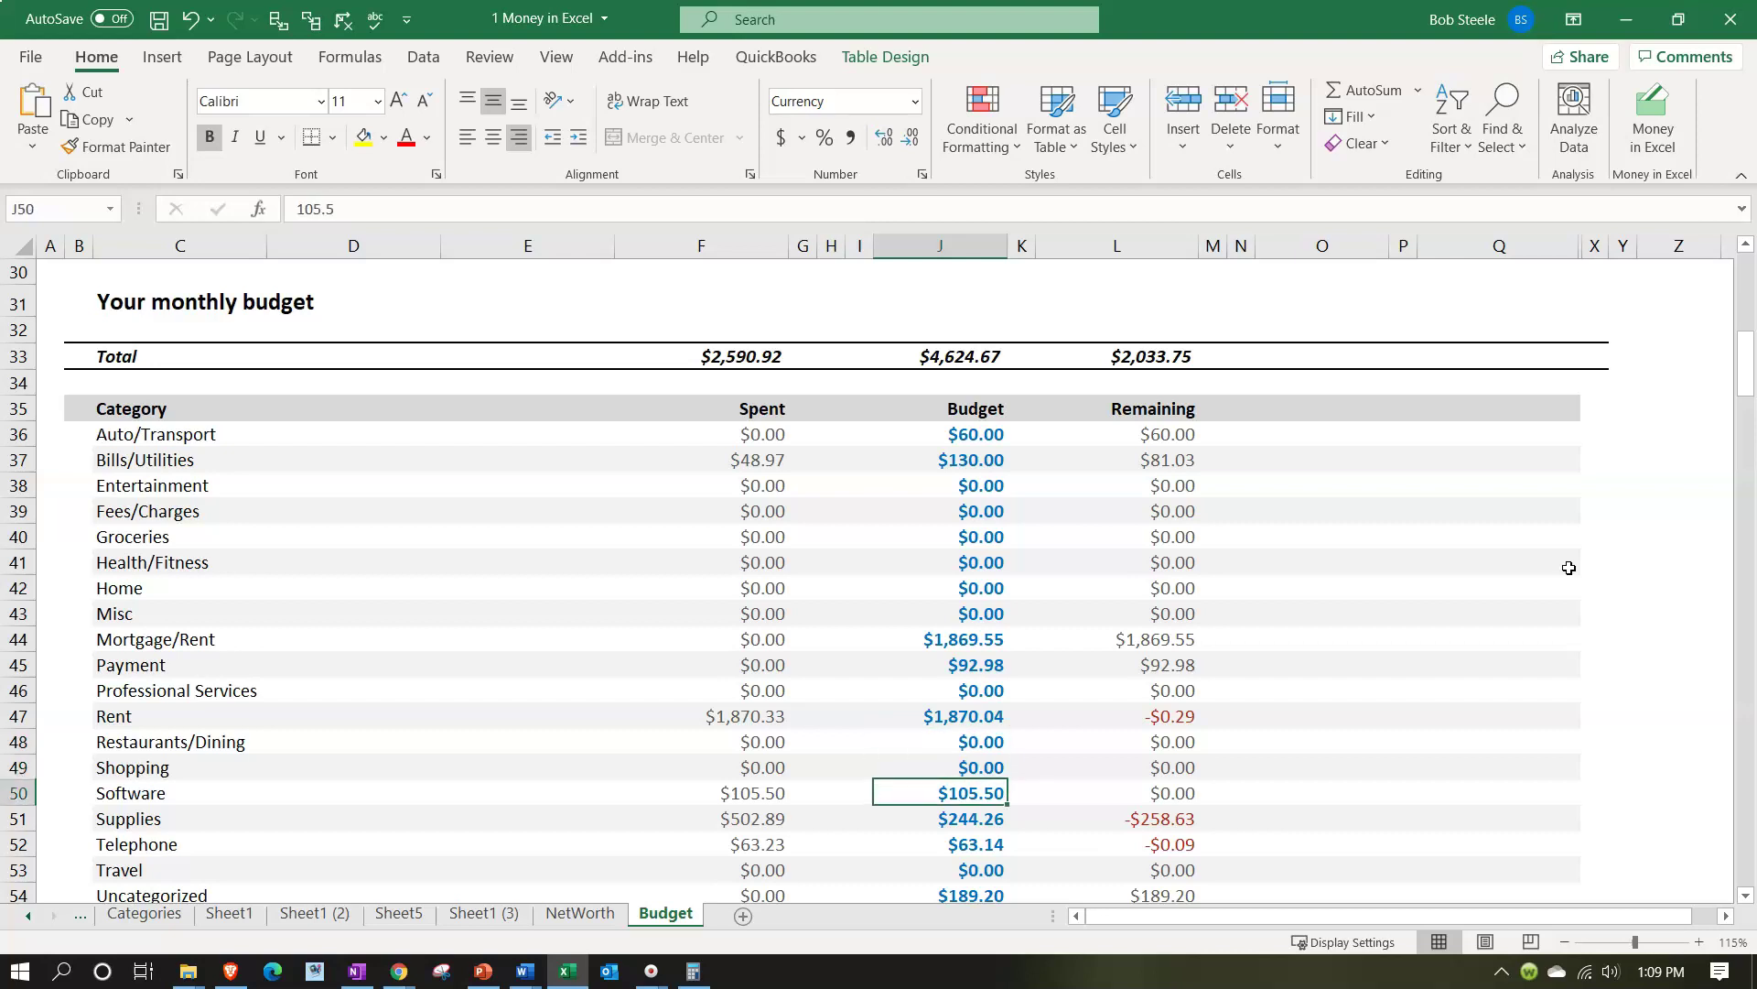
Set the Supplies amount in the monthly Budget column to 100.
key("Down")
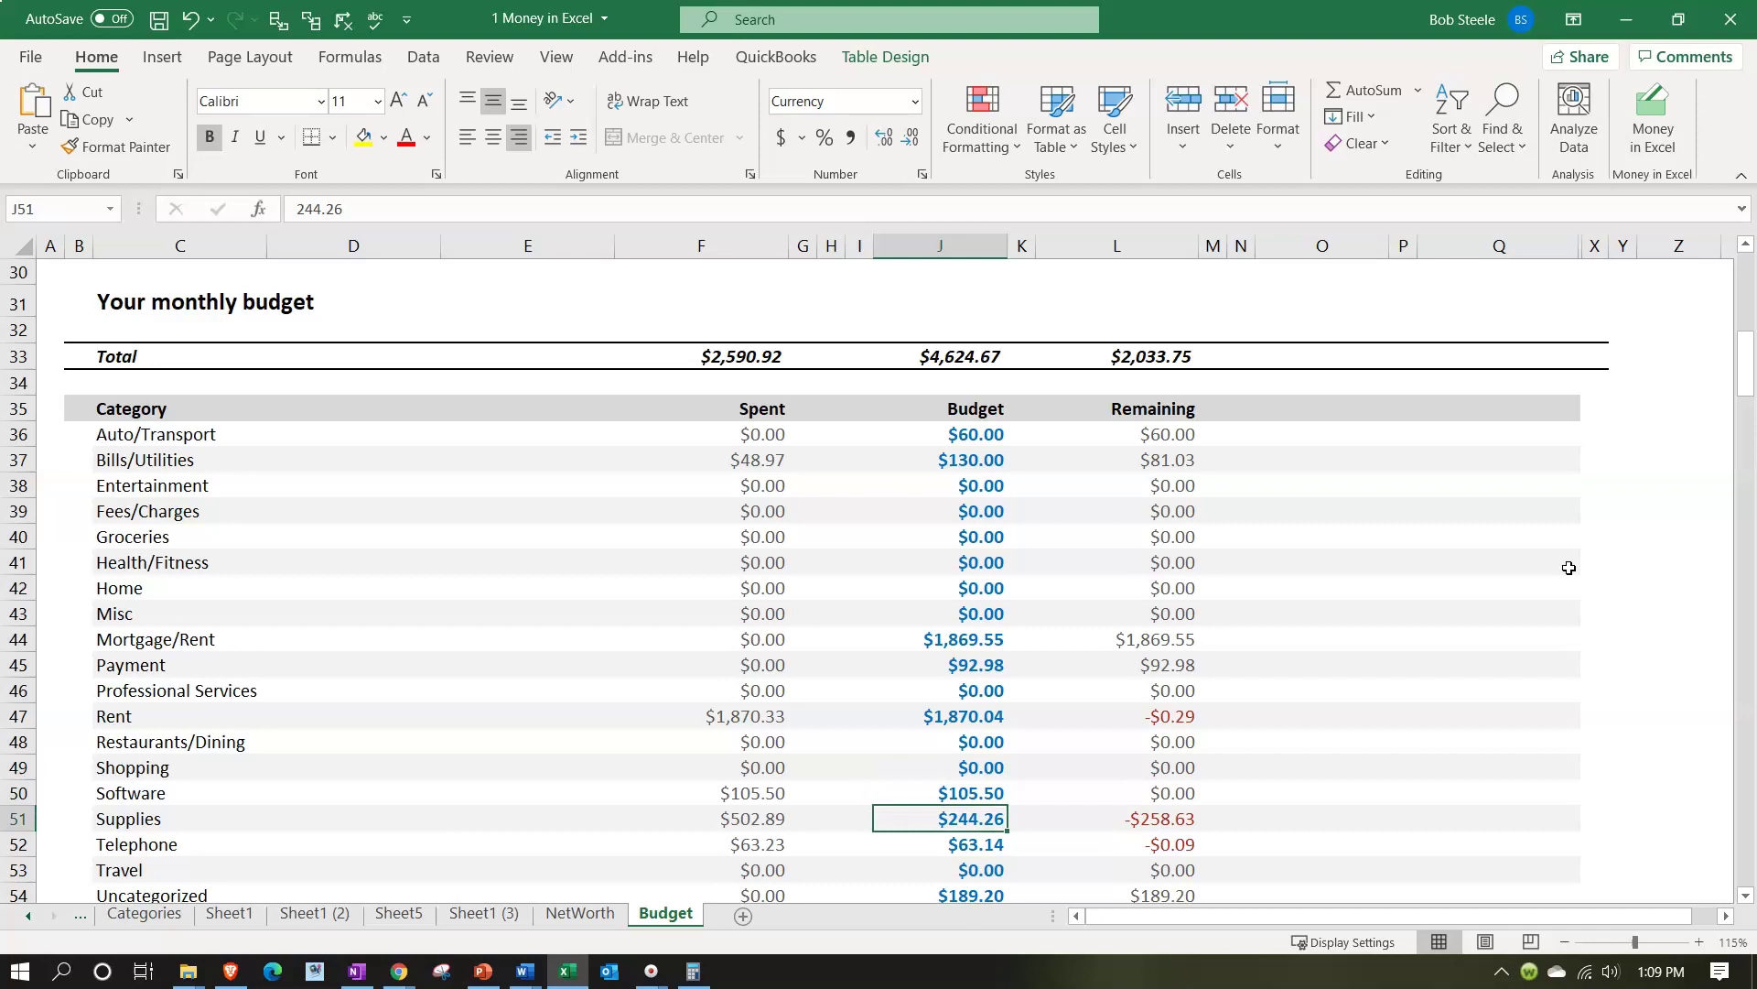
scroll(1569, 567, "down", 1)
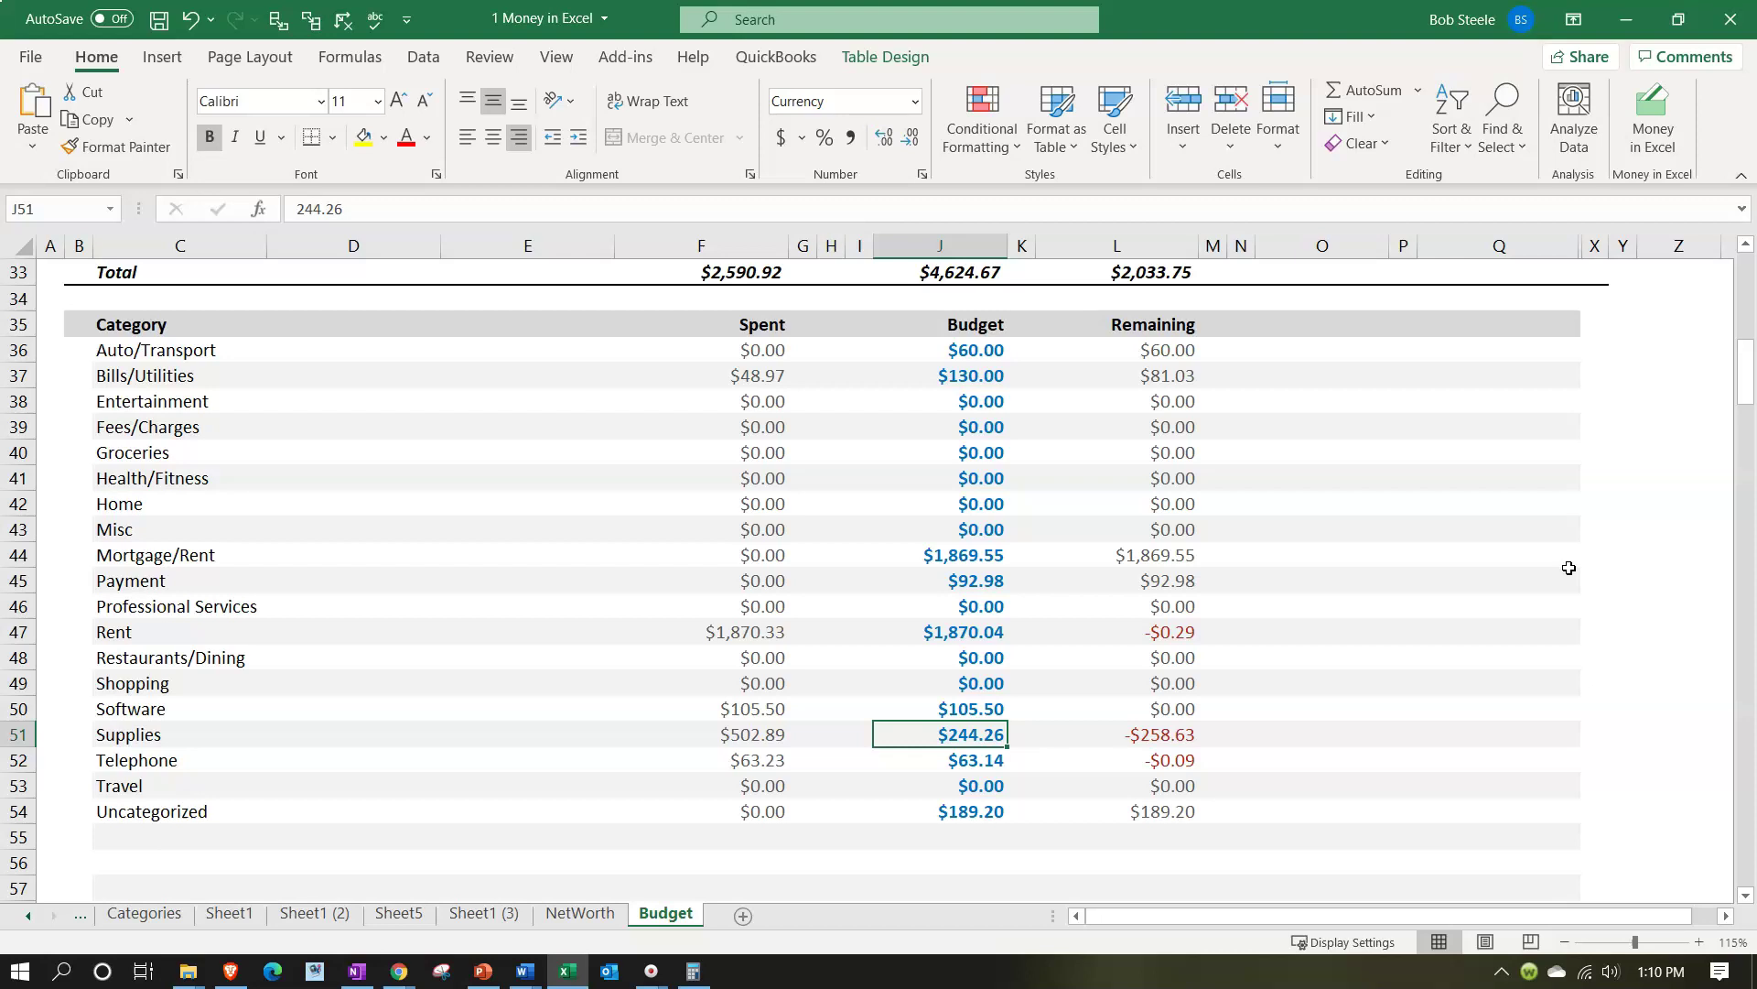
type("100")
key("Return")
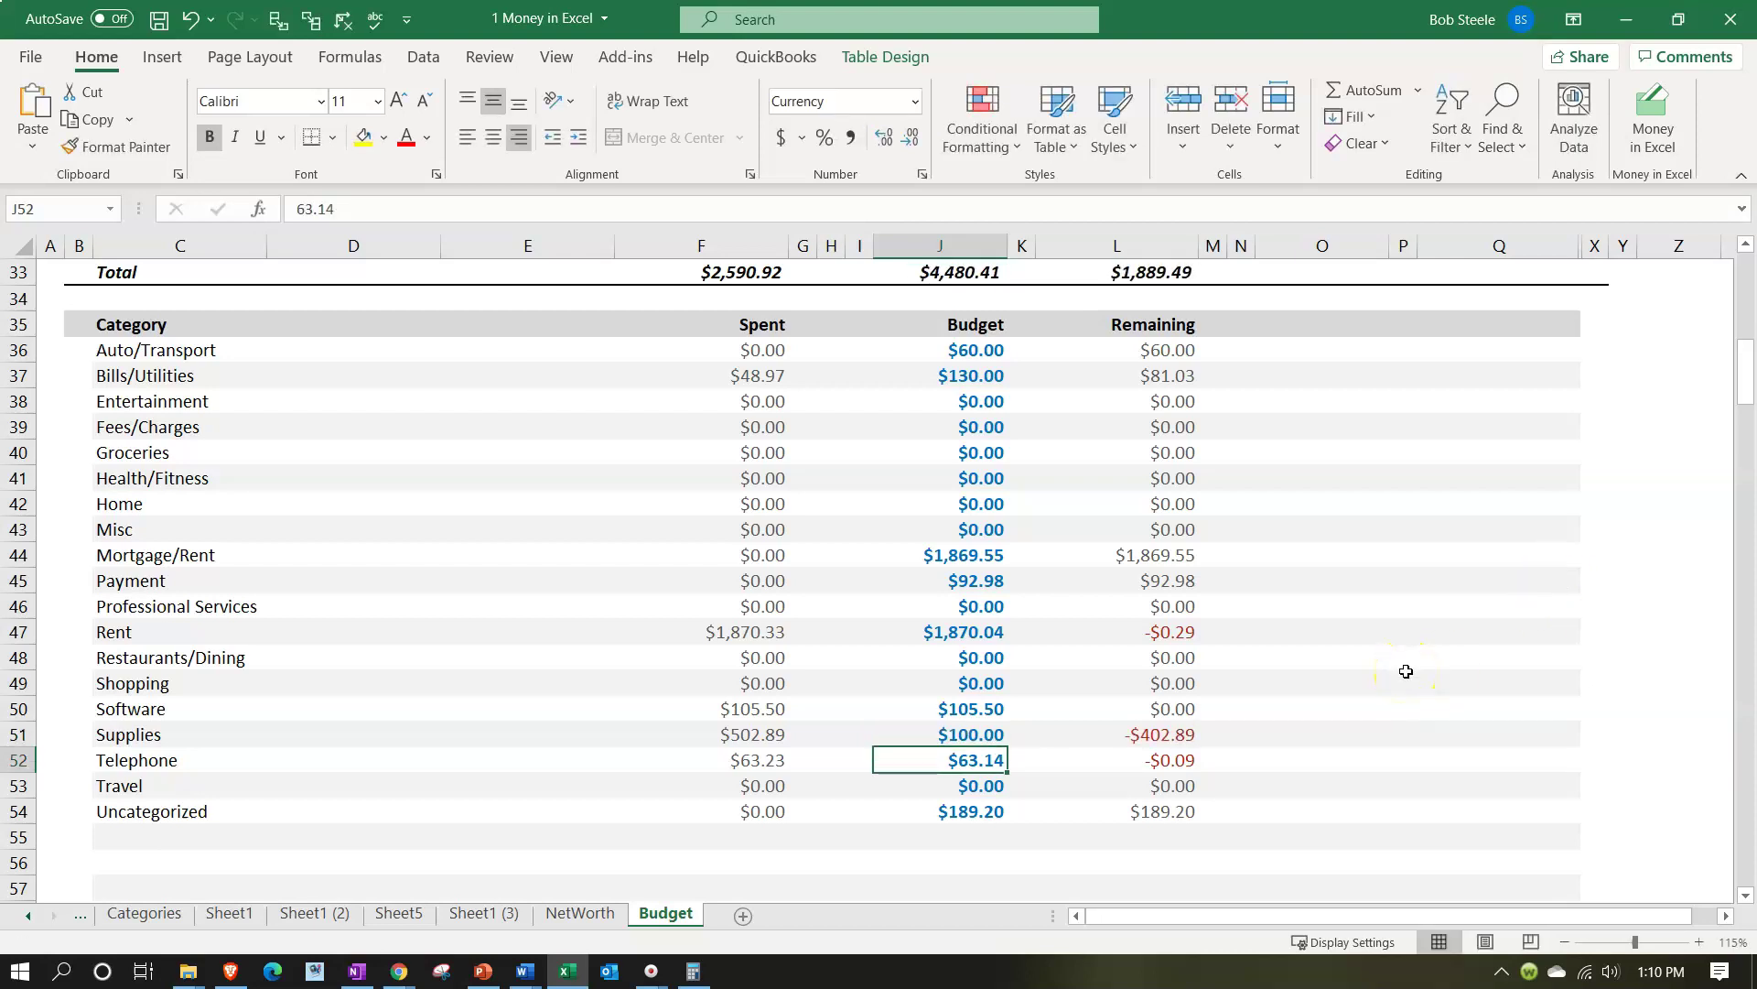
Change the first favorite category budget from Groceries to Supplies.
scroll(1406, 670, "up", 2)
scroll(1406, 671, "up", 1)
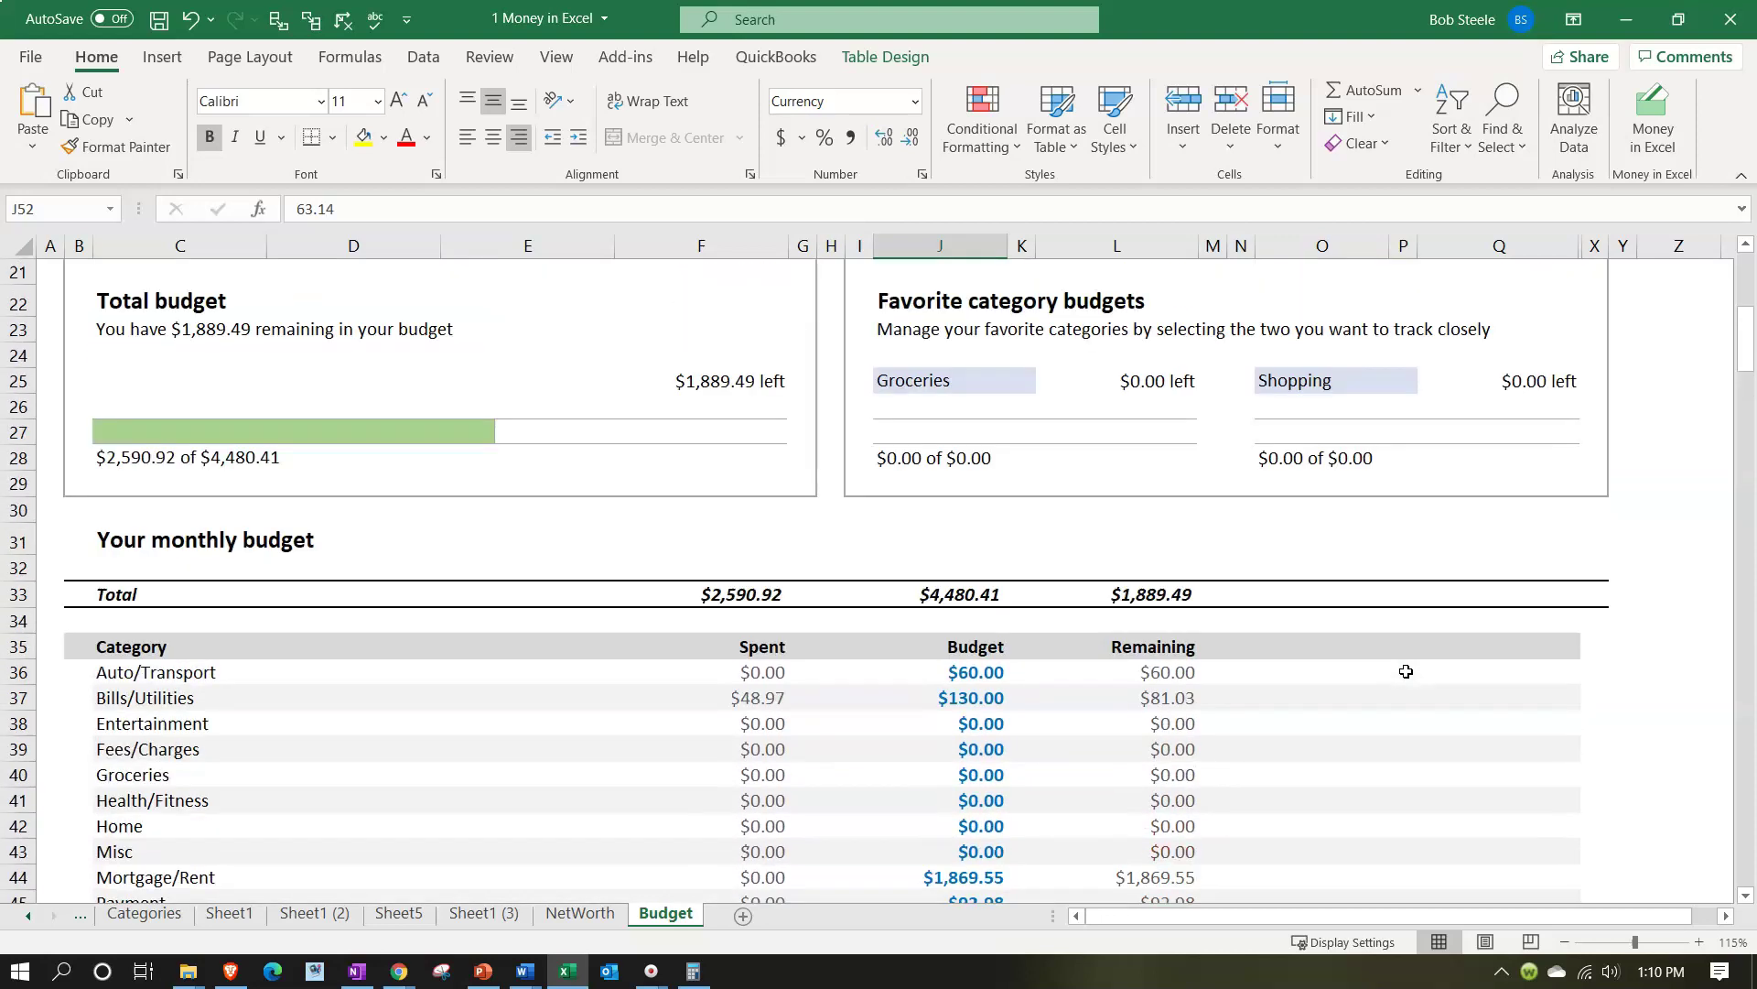
left_click(1022, 380)
left_click(1045, 383)
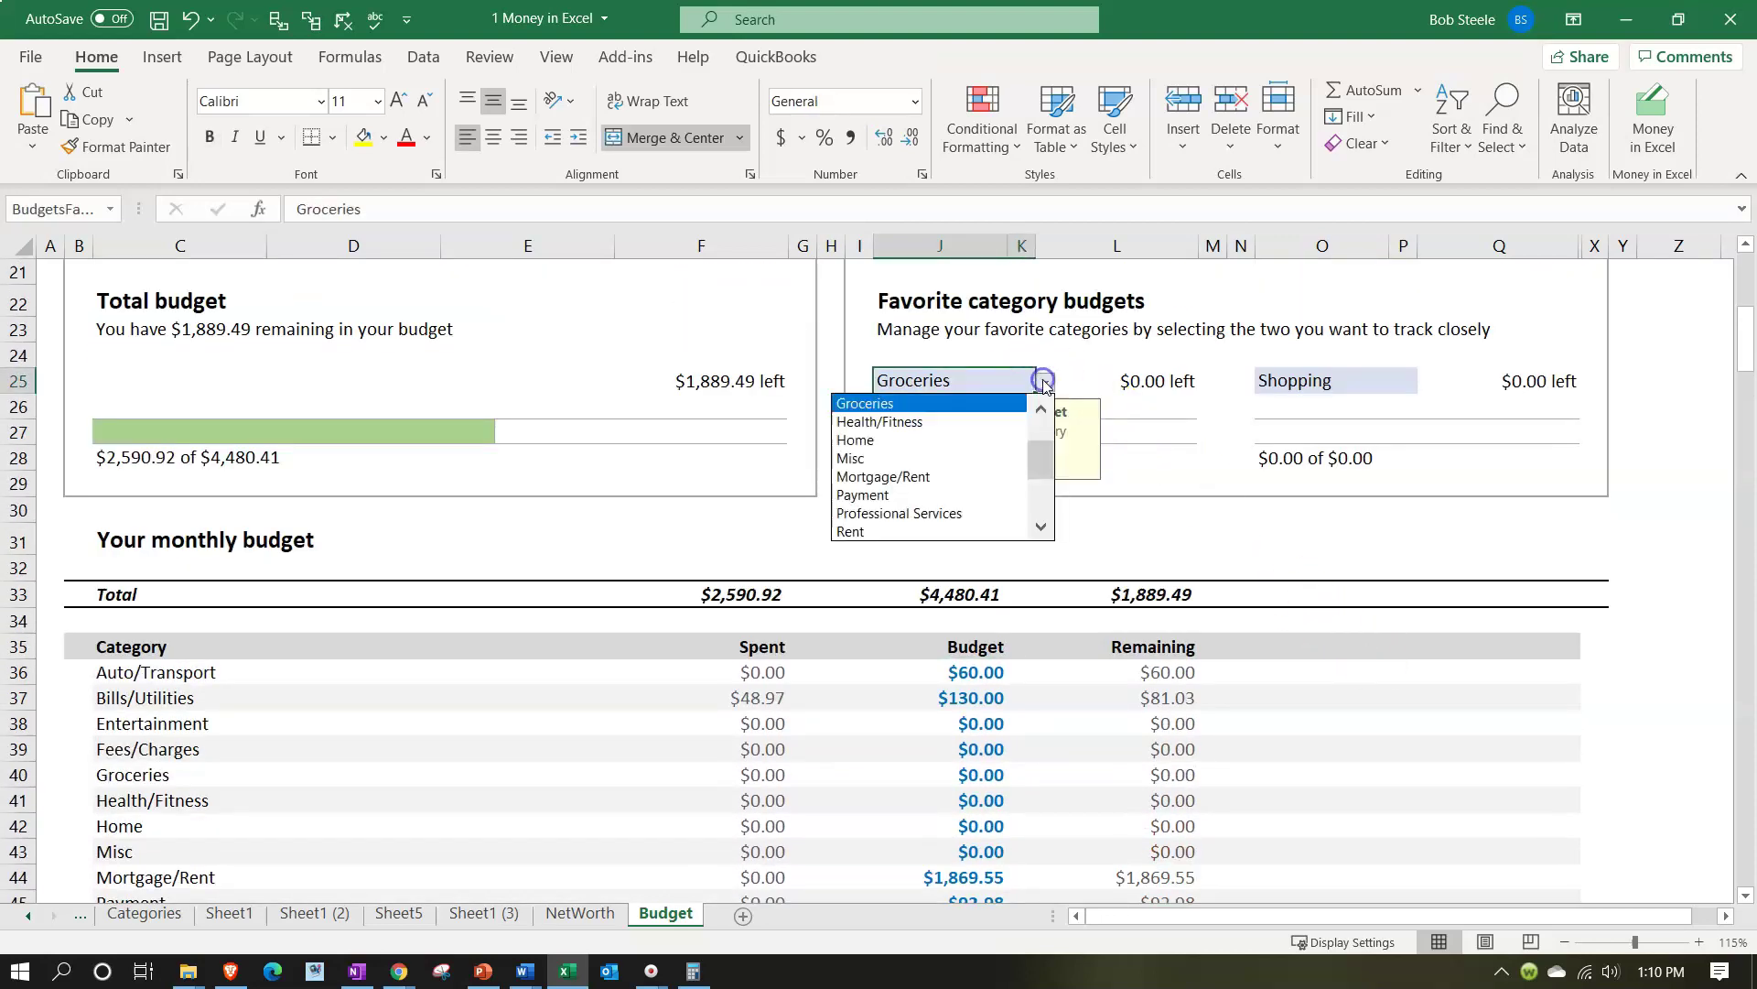
left_click_drag(1046, 468, 1044, 487)
left_click(951, 532)
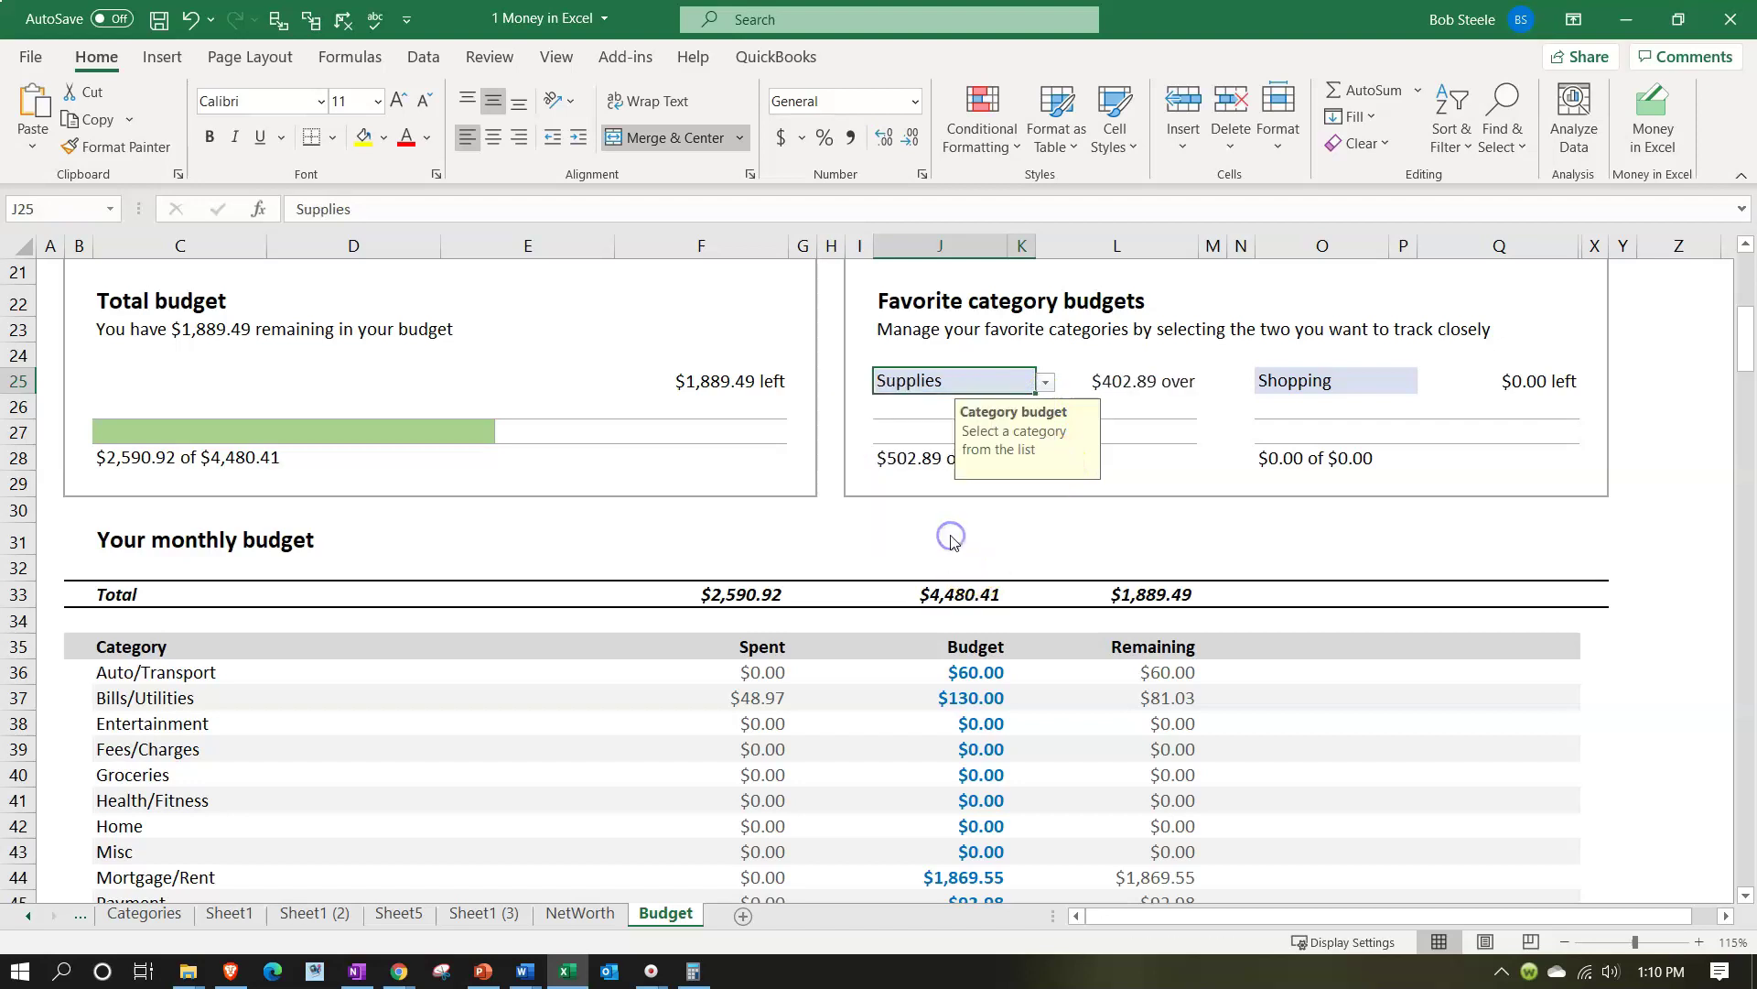
left_click(1135, 533)
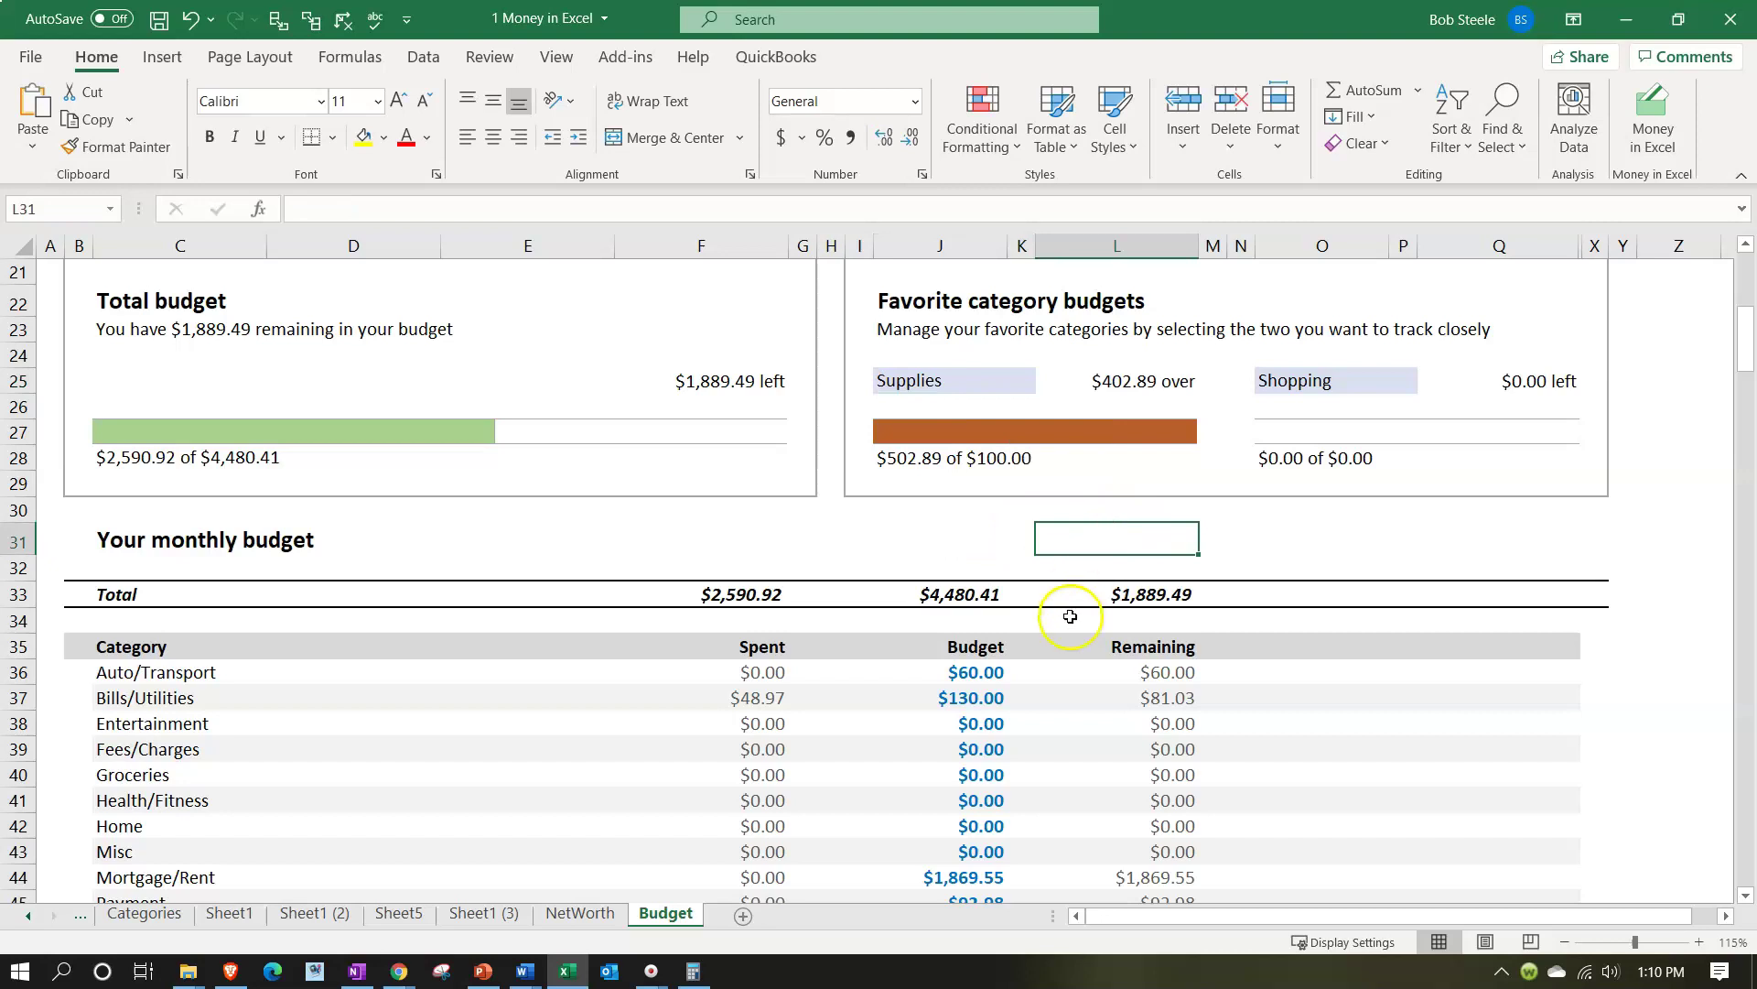
Review the Supplies and Telephone rows of the monthly budget and change the second favorite category from Shopping to Telephone.
scroll(1067, 622, "down", 4)
scroll(1063, 647, "down", 1)
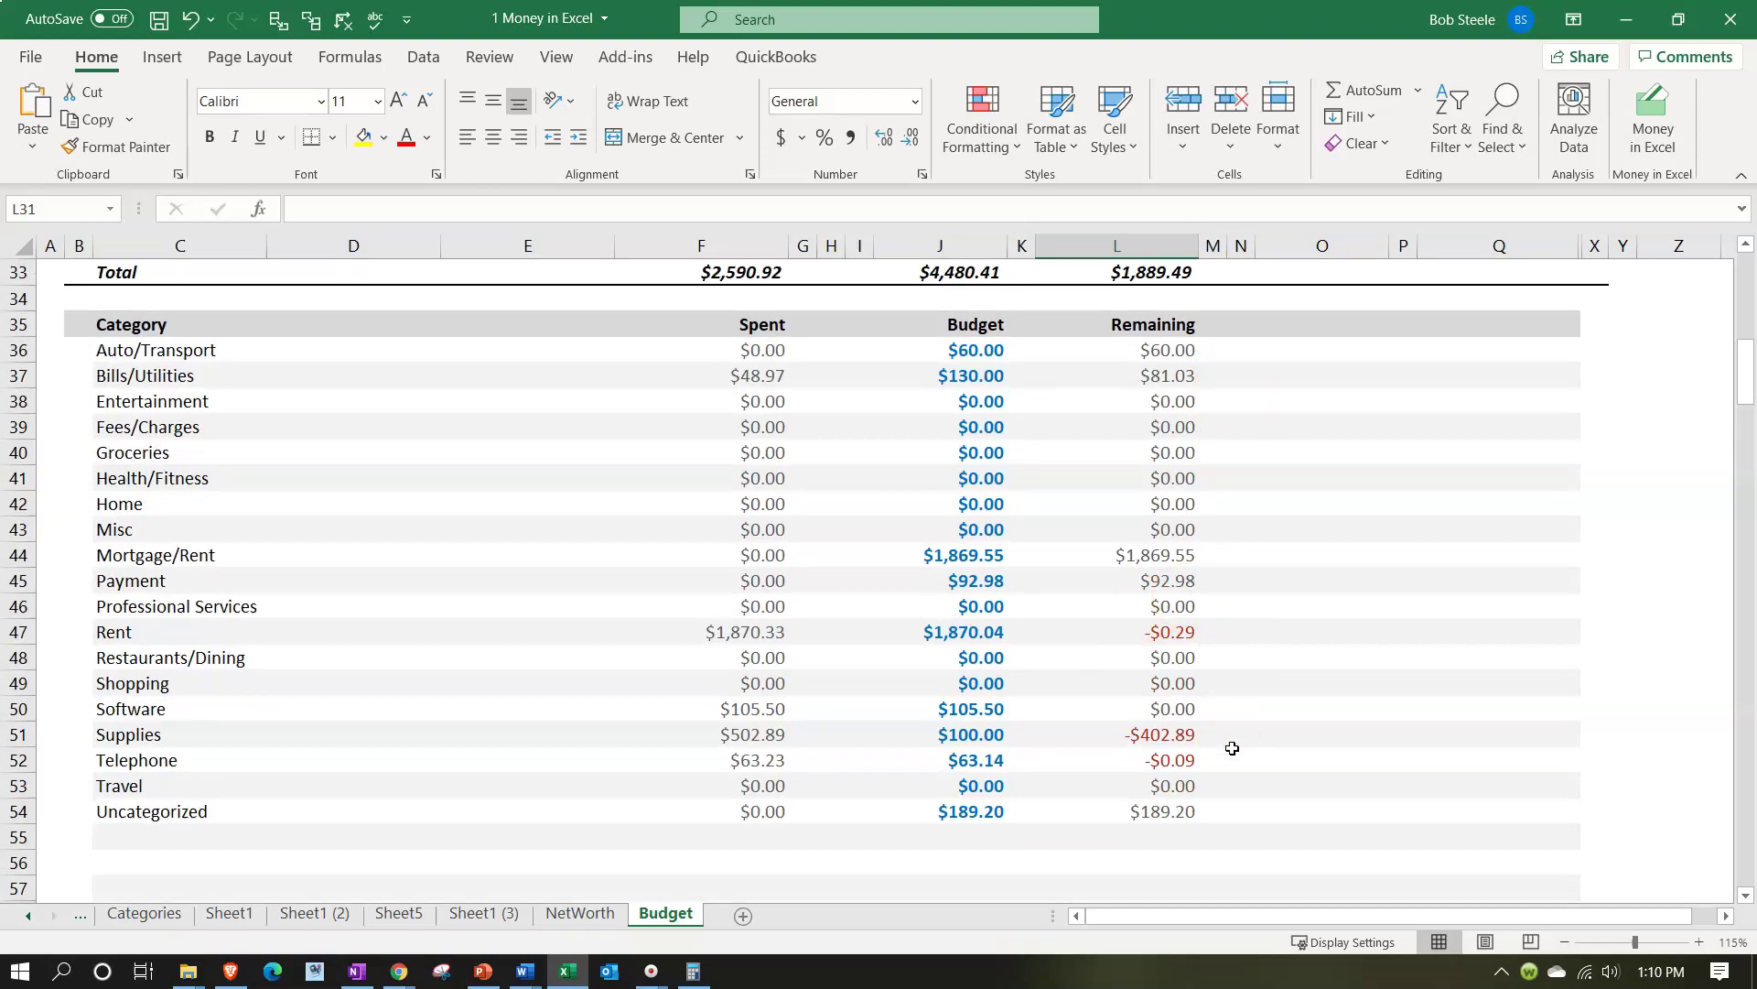
scroll(1232, 748, "up", 1)
left_click(997, 833)
left_click(1003, 787)
scroll(1006, 789, "up", 3)
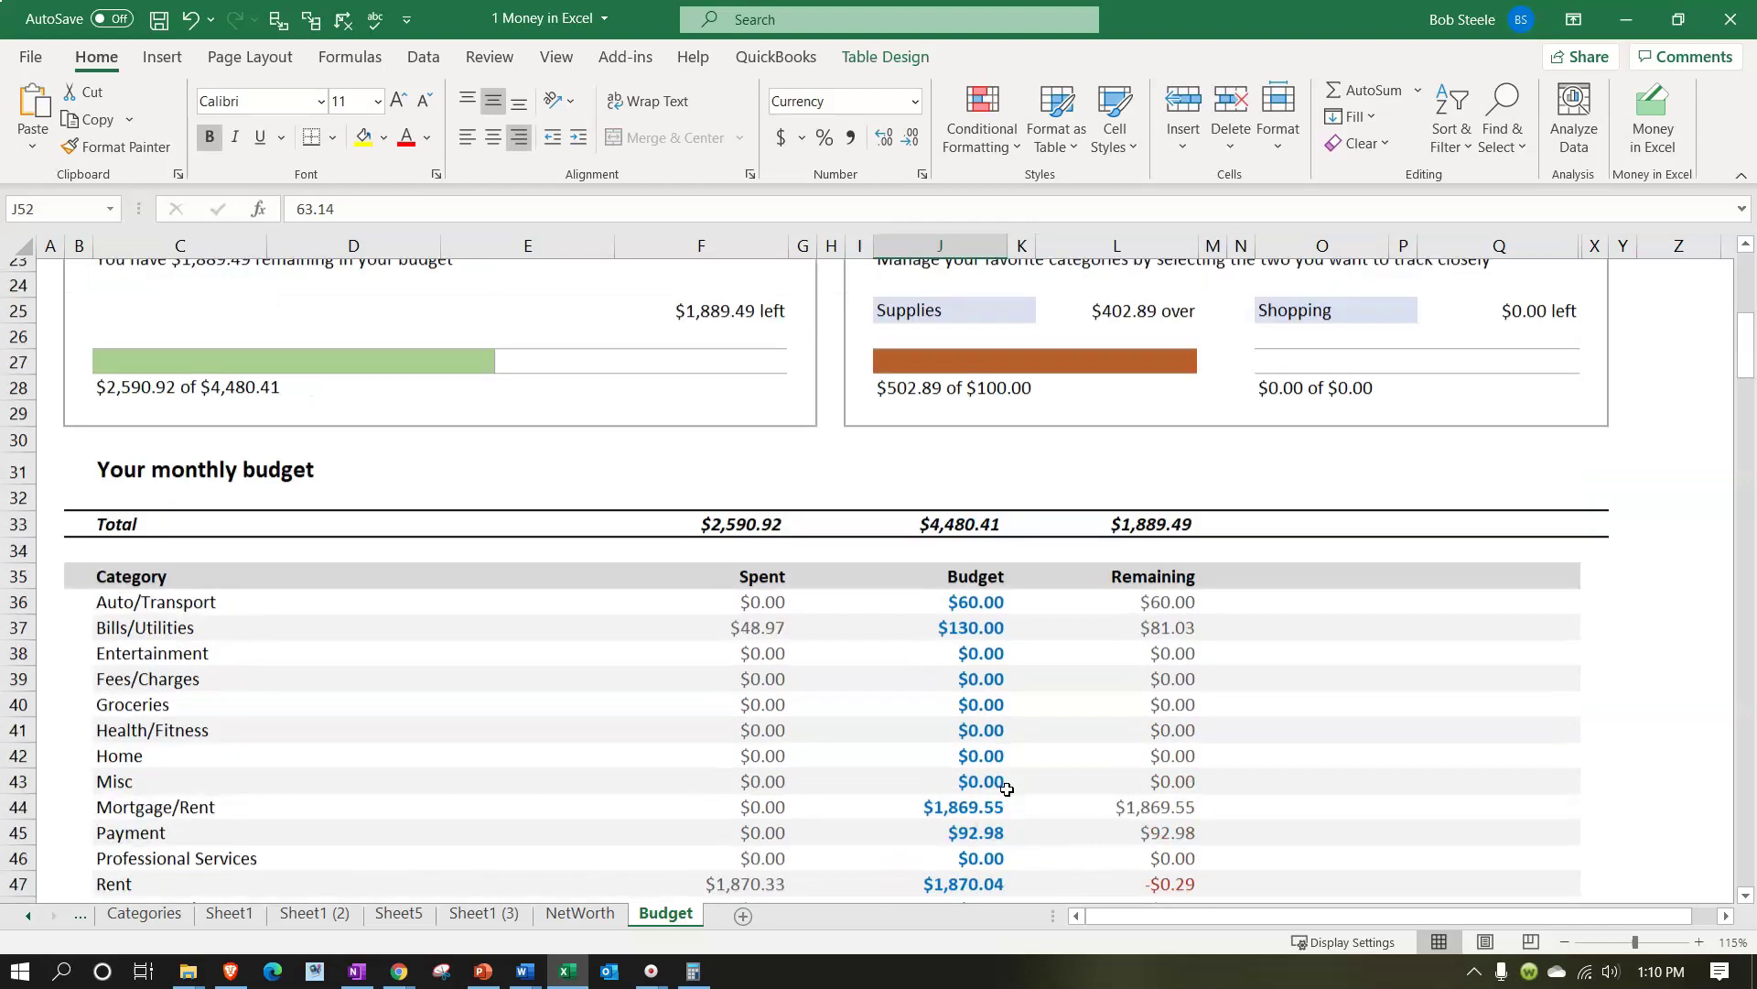
scroll(1007, 789, "up", 1)
left_click(1359, 405)
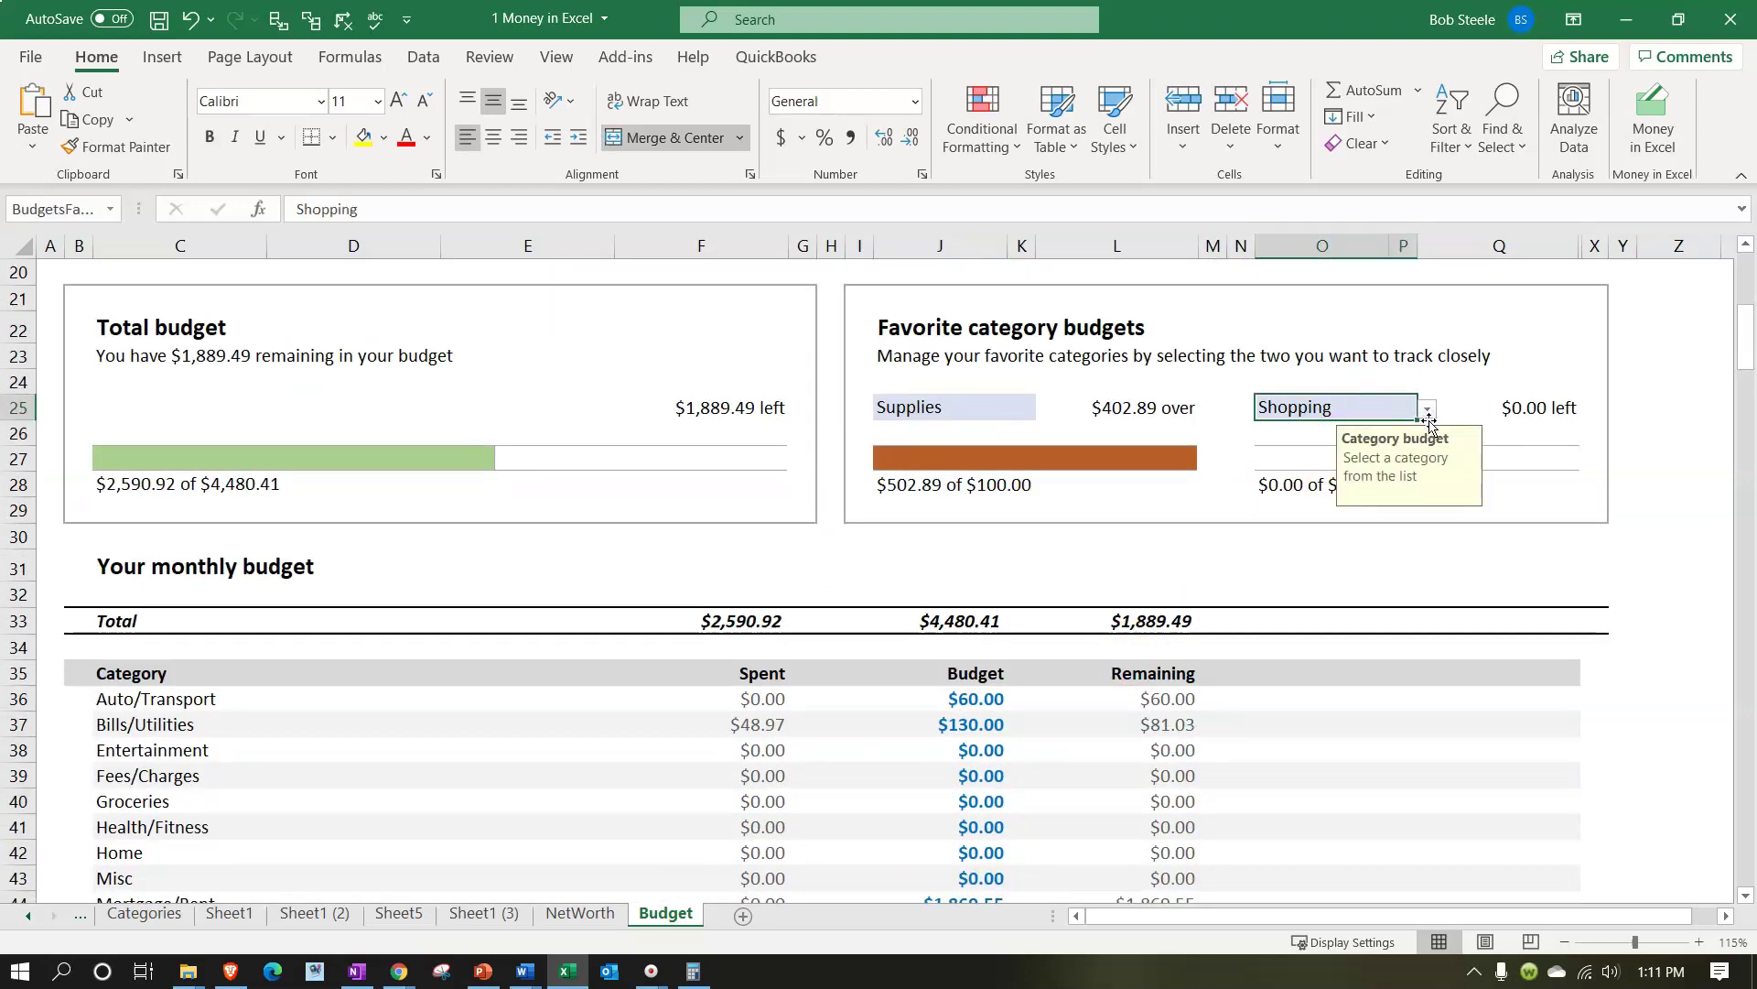
left_click(1428, 410)
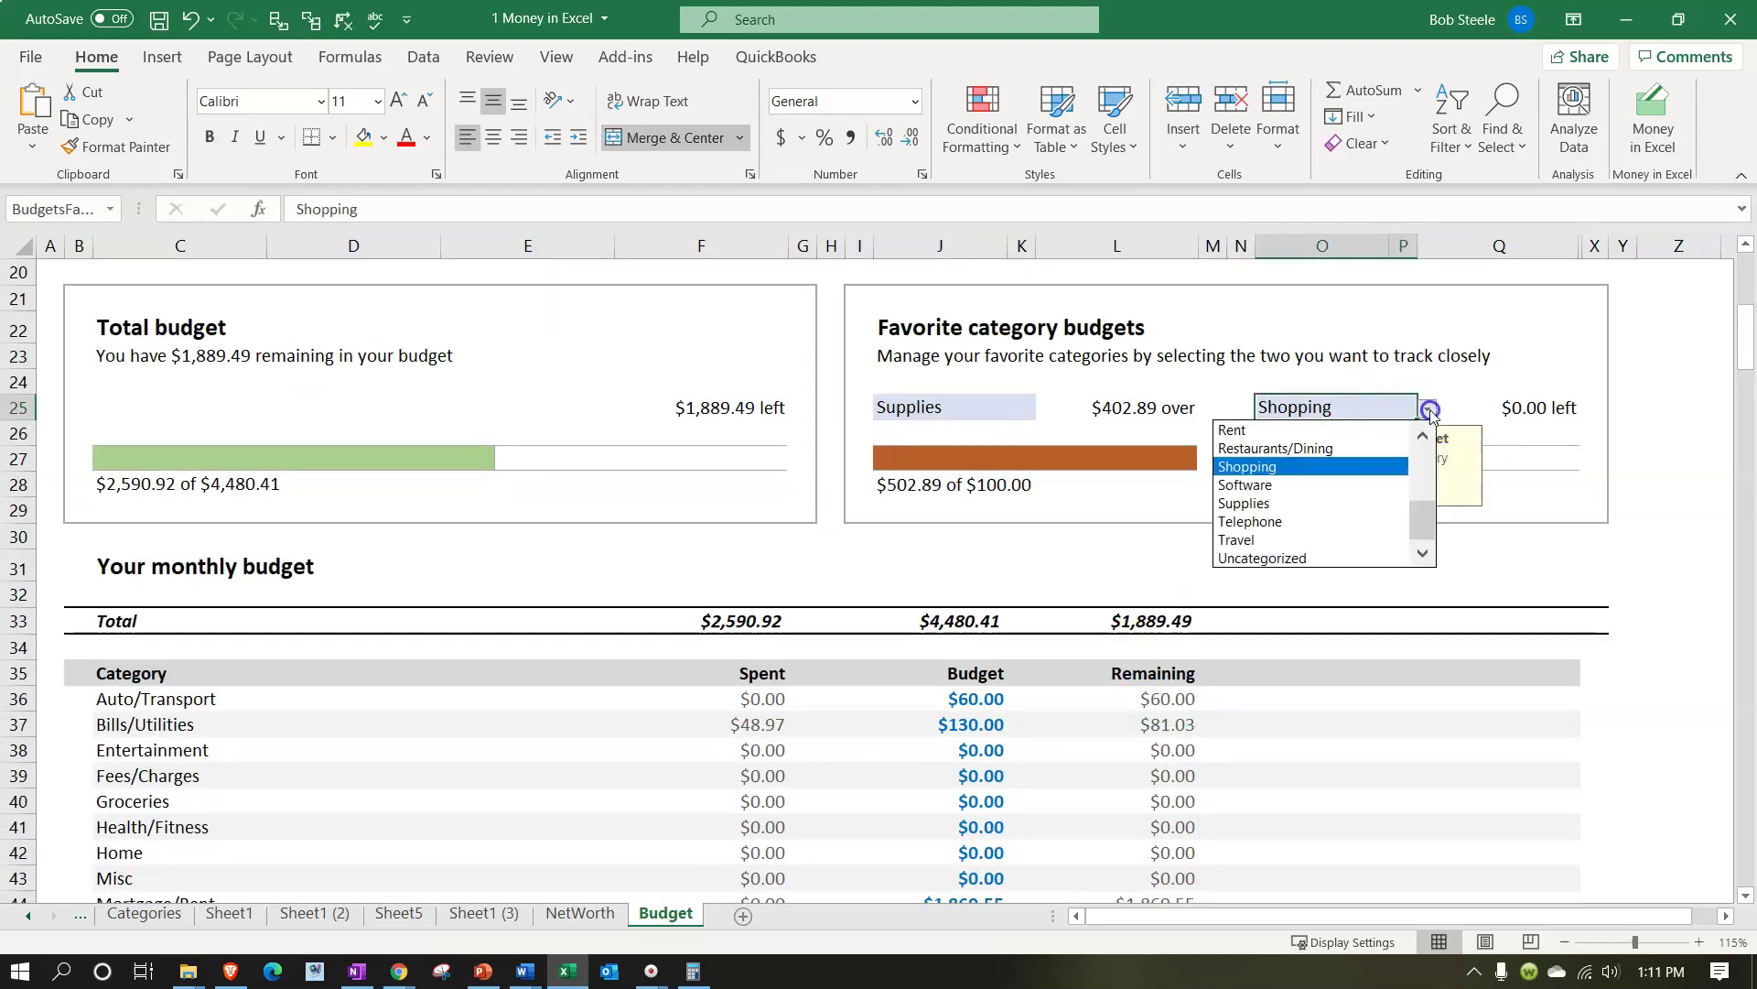
left_click(1353, 522)
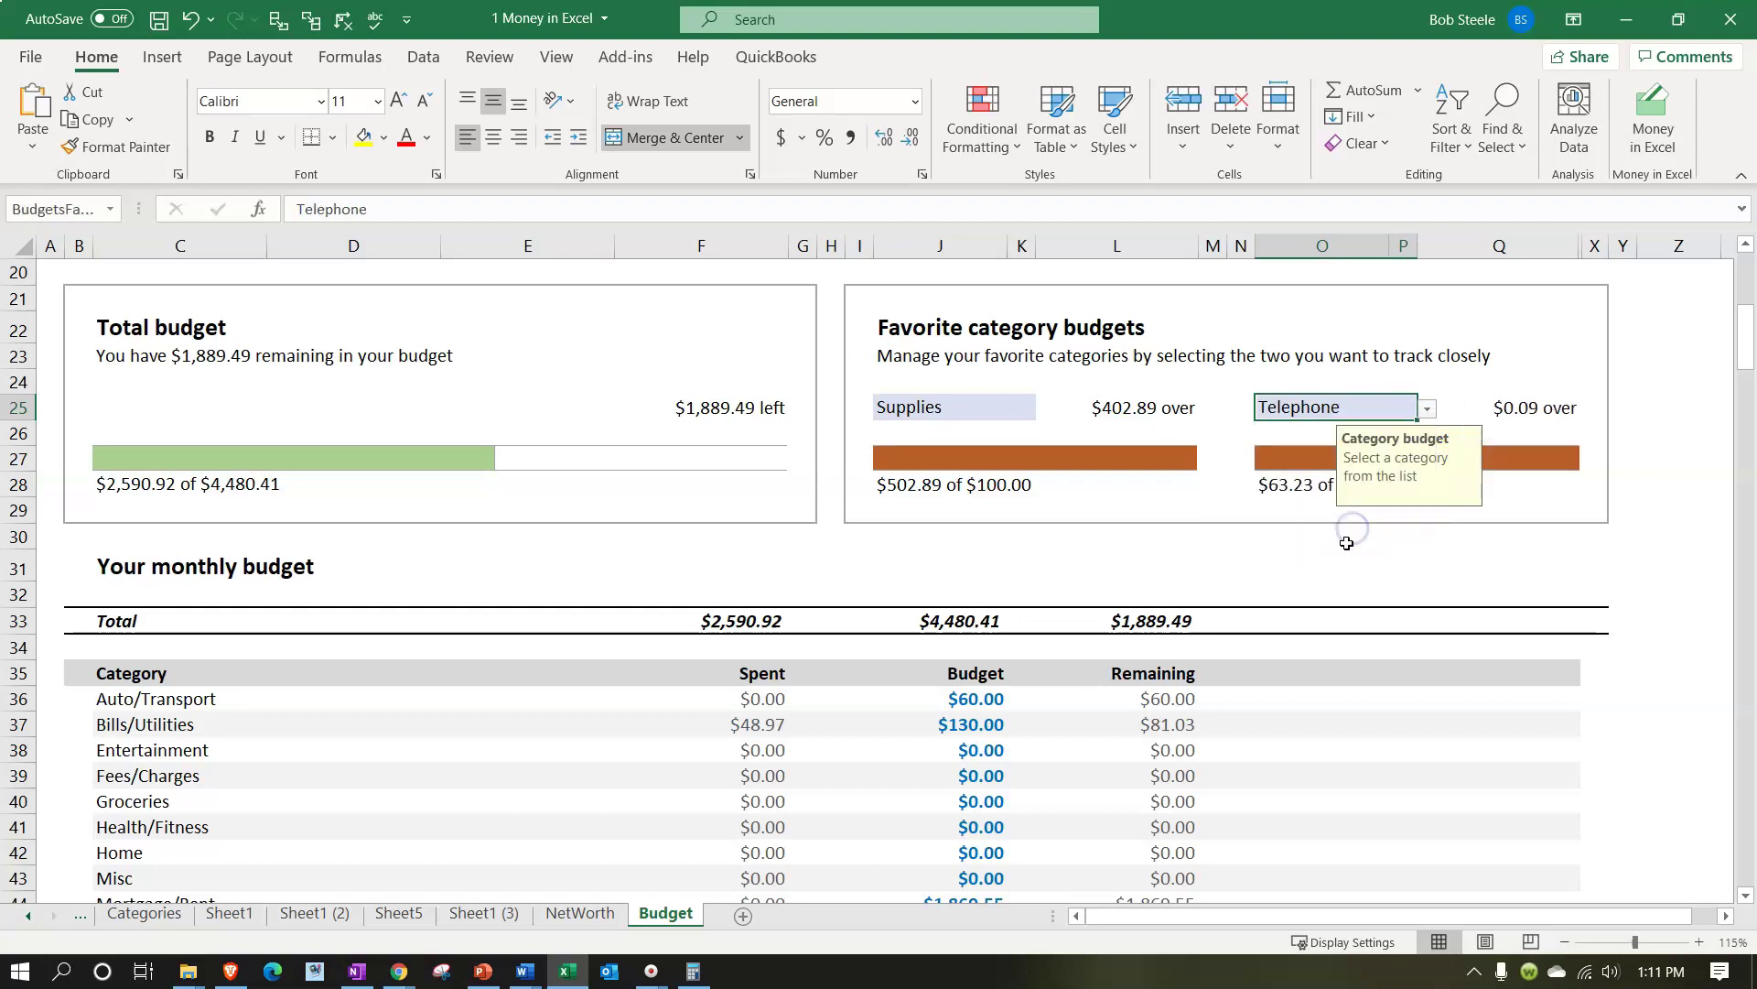
left_click(1346, 554)
Review the monthly budget table's Budget column amounts from the Auto/Transport category down to Home.
scroll(1349, 556, "down", 3)
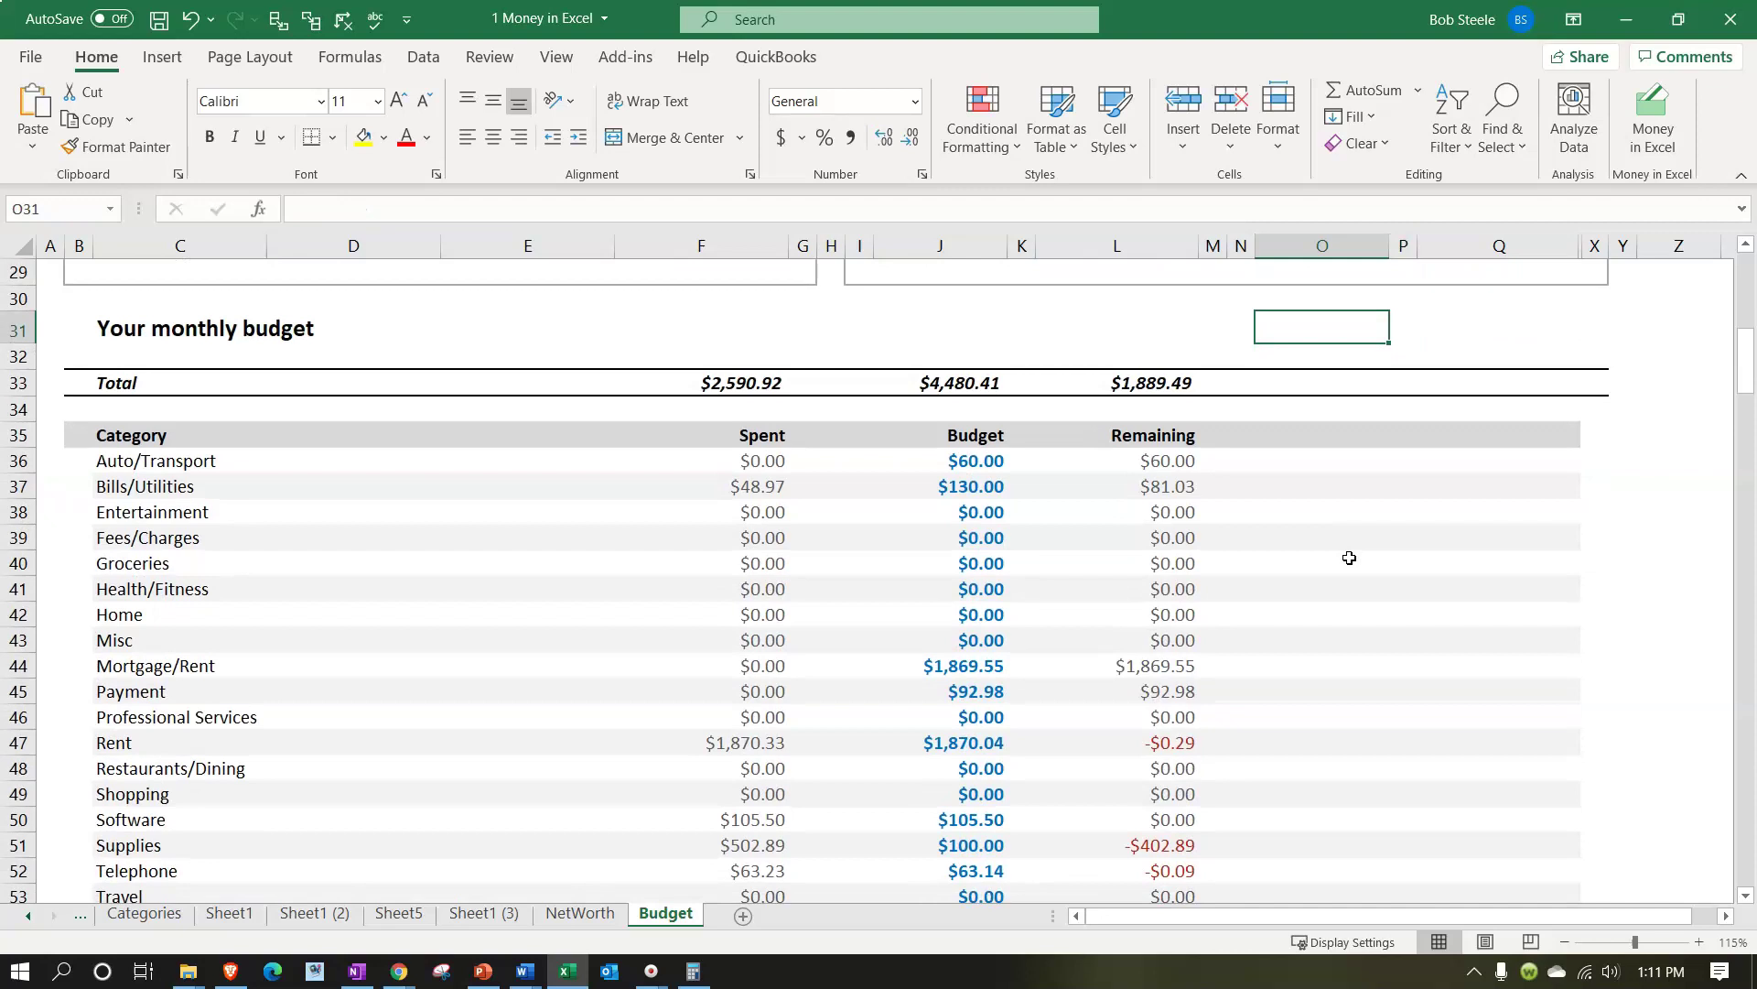
scroll(1349, 558, "down", 1)
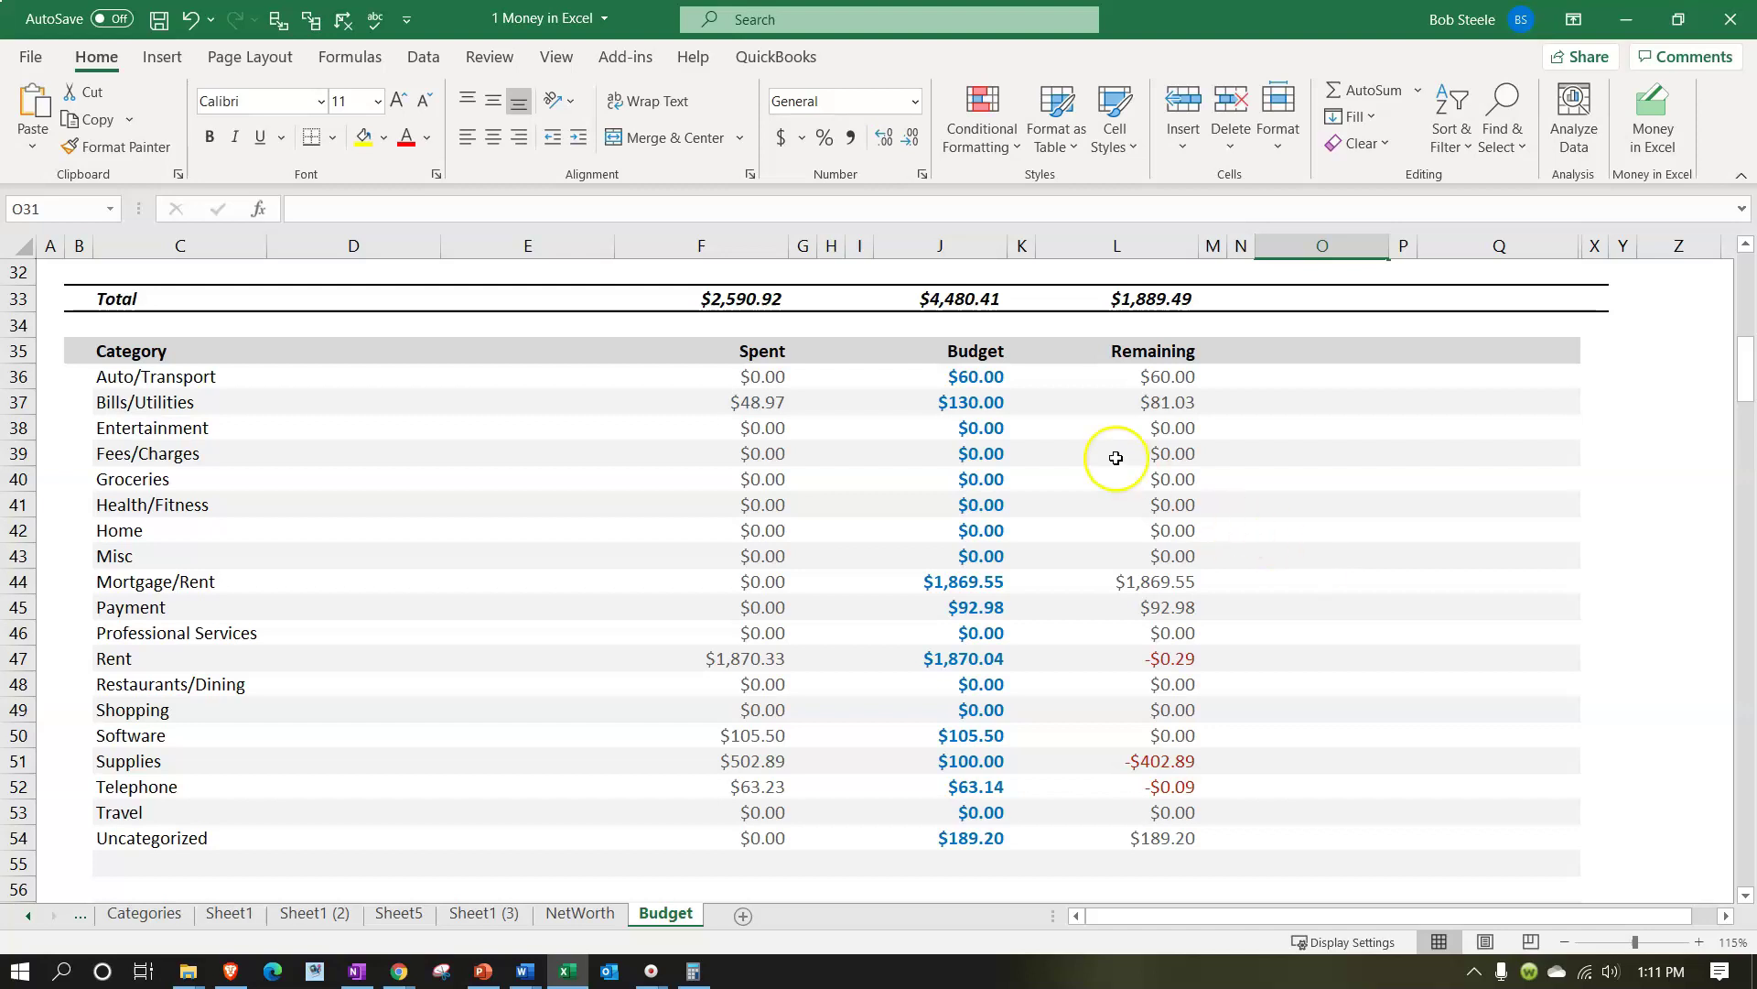
left_click(975, 377)
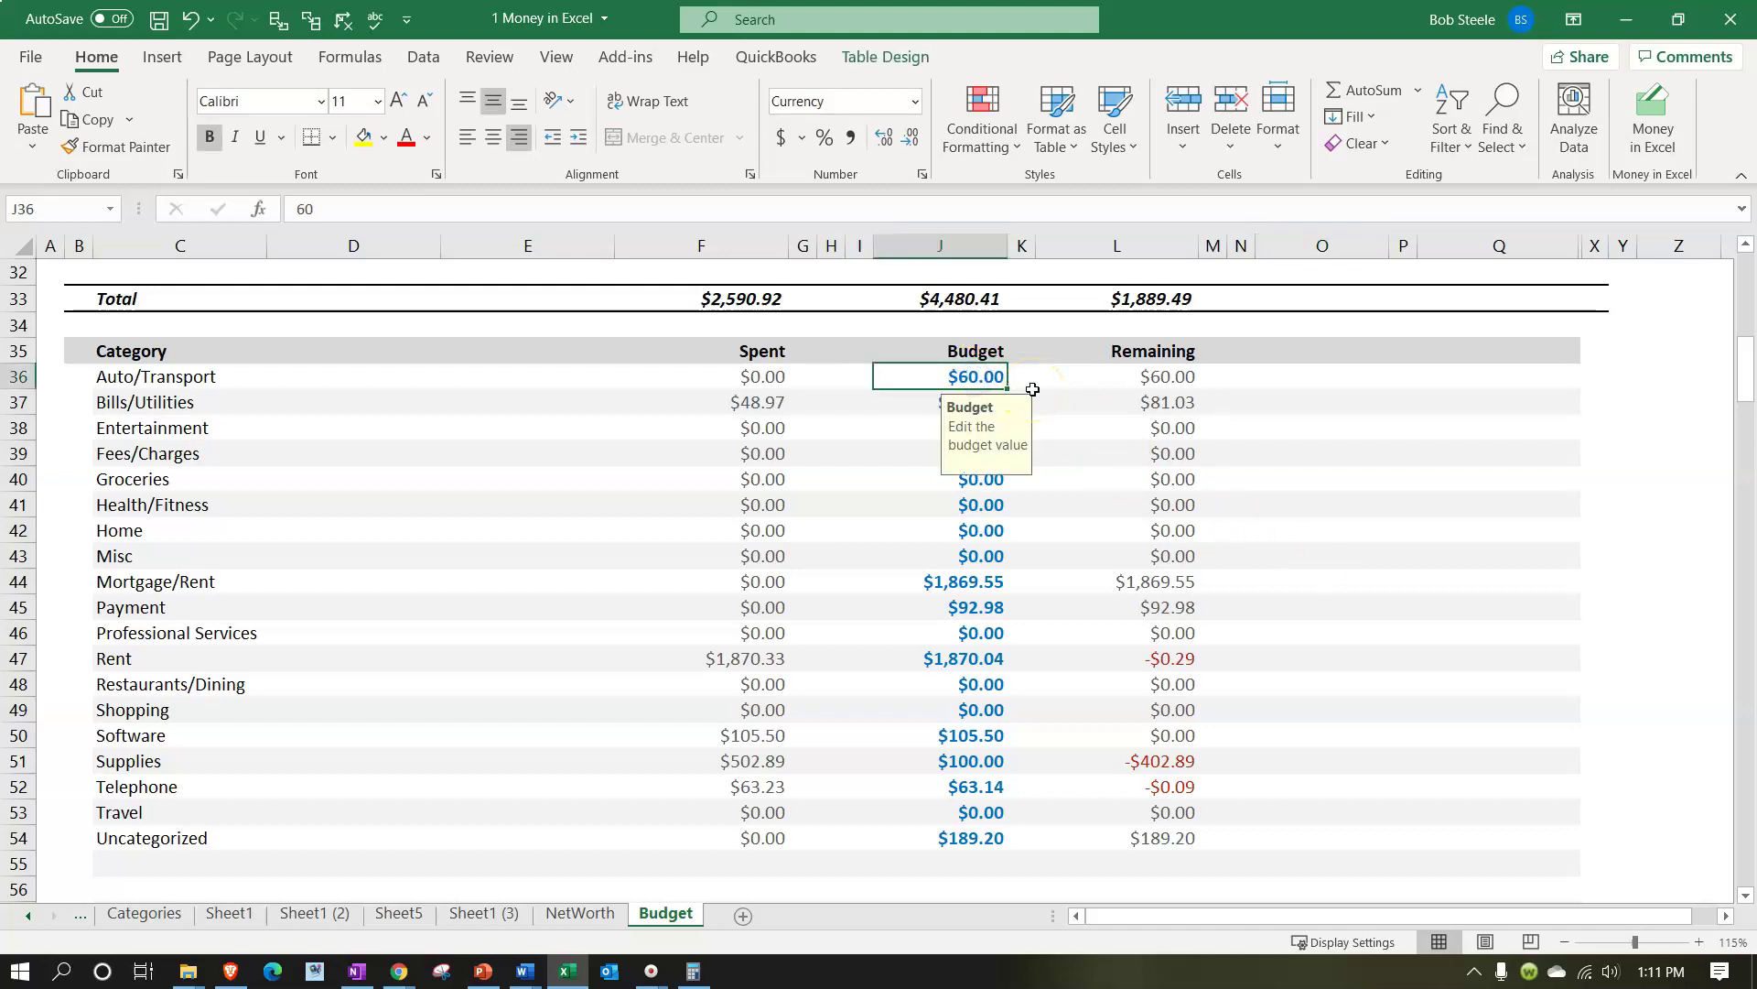
key("Left")
key("Left")
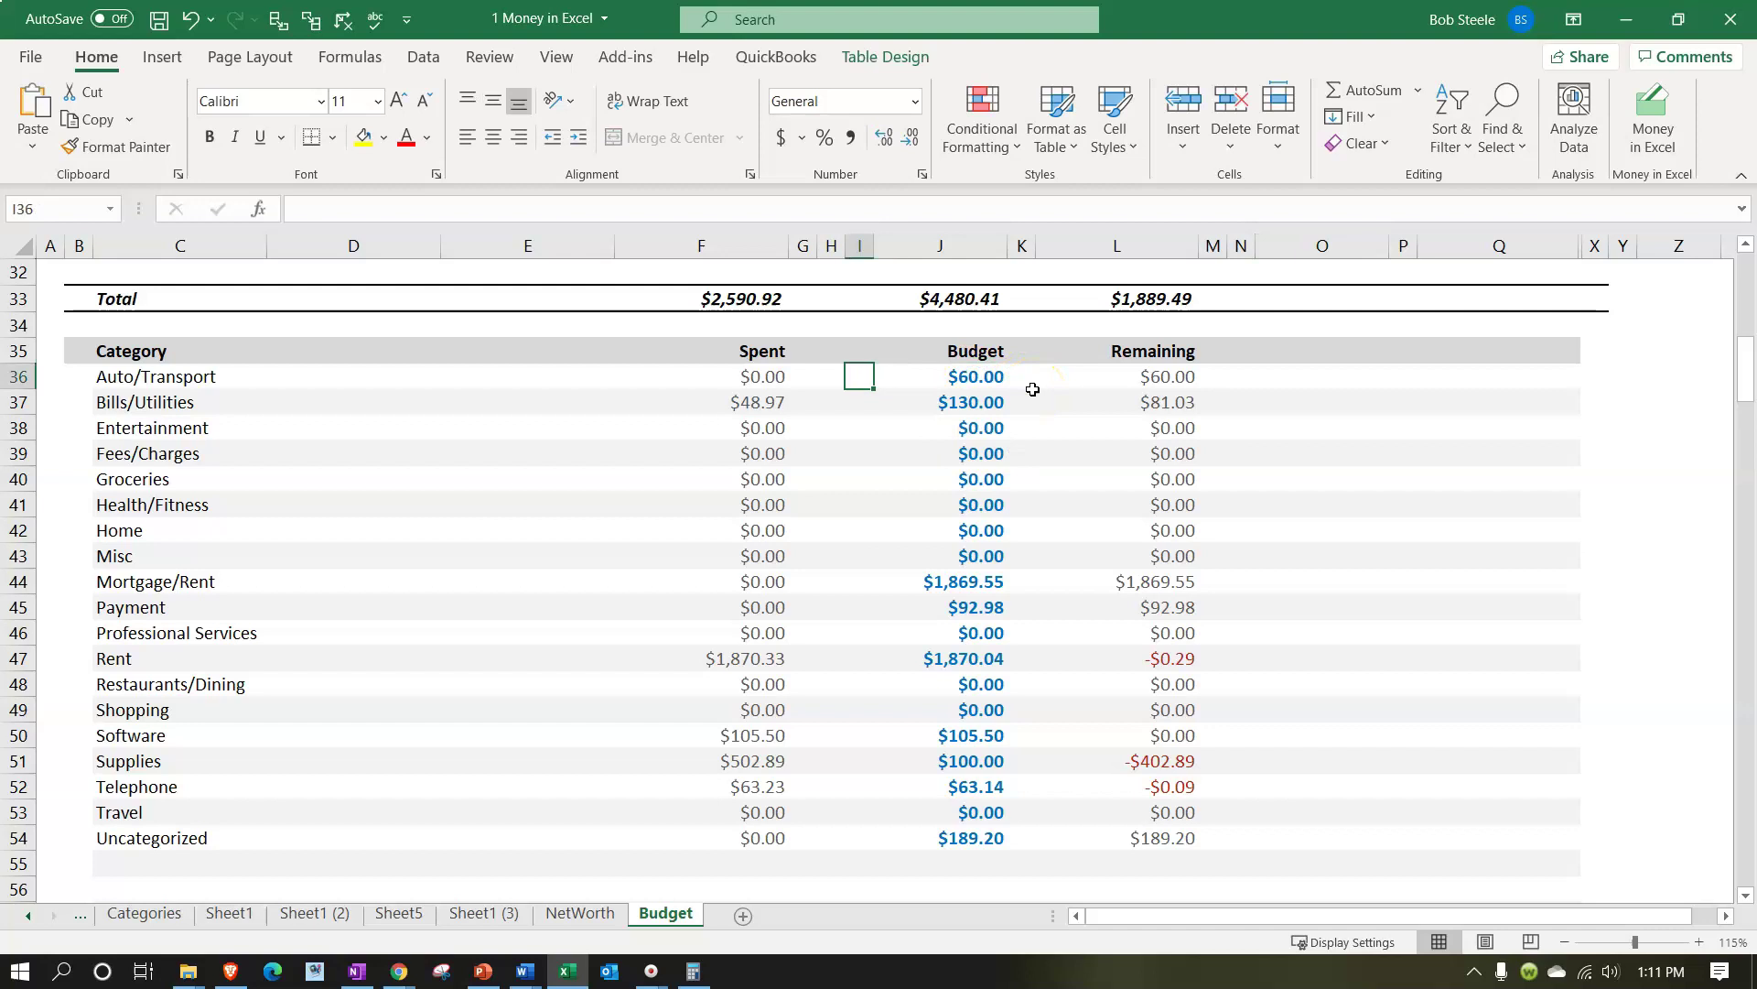
key("Right")
key("Right")
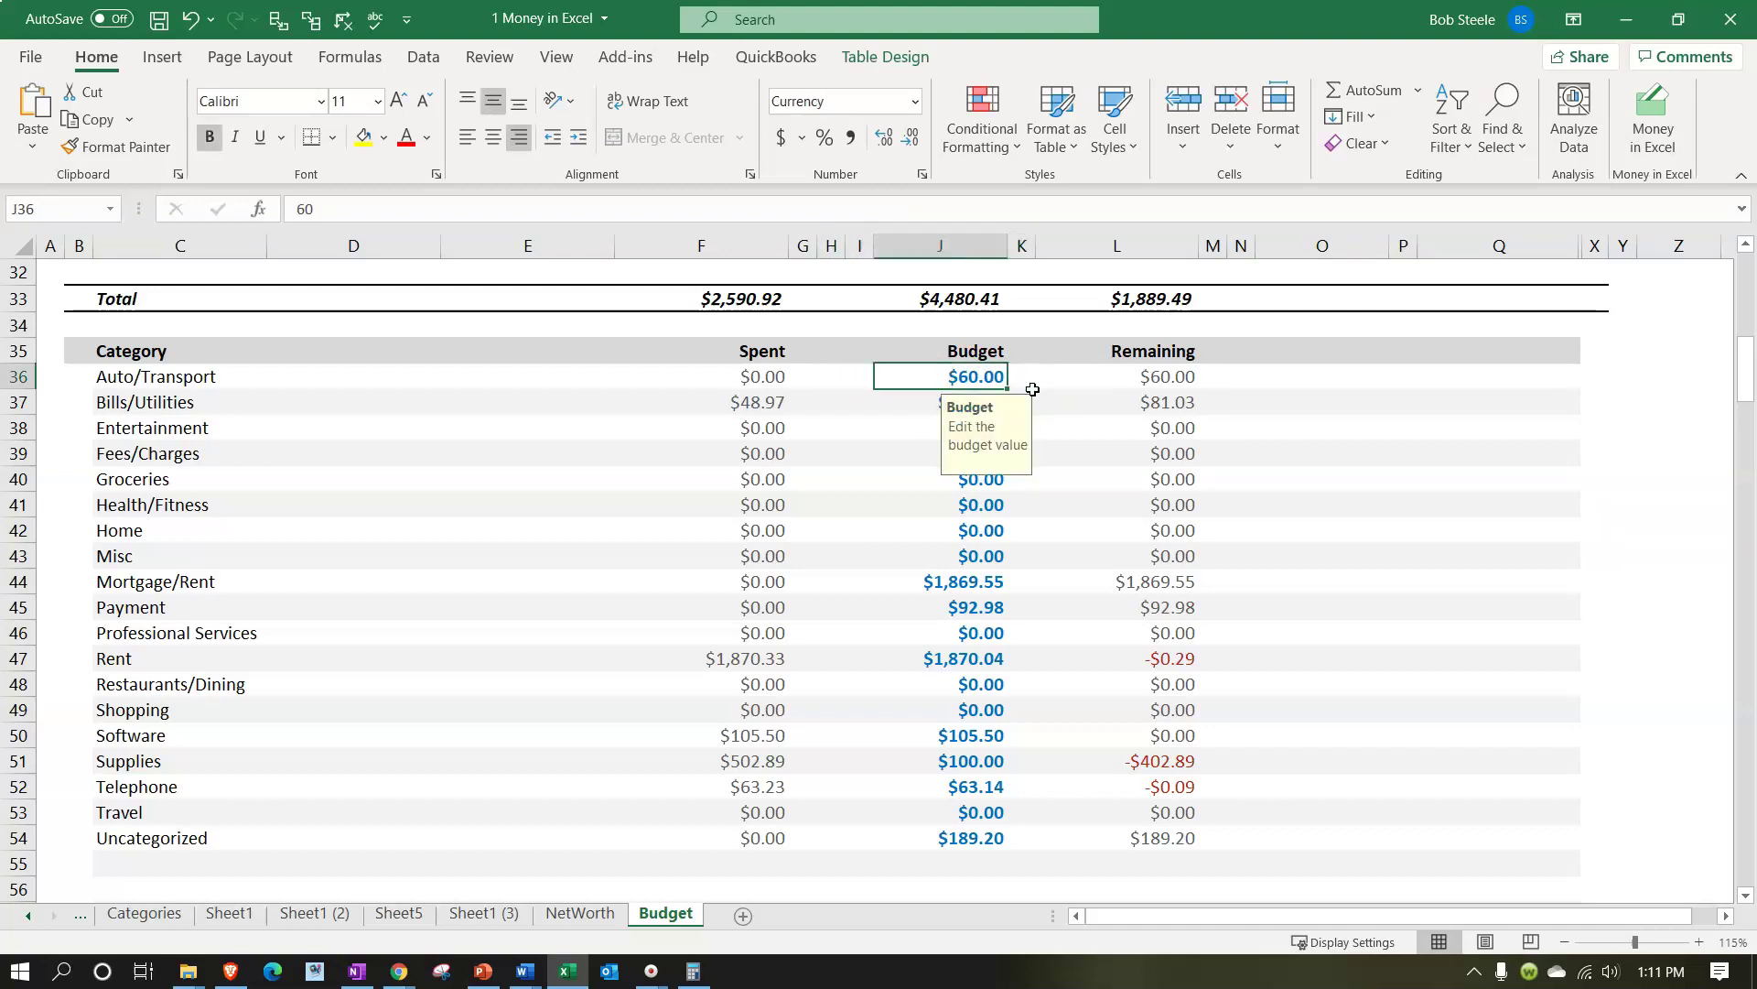
key("Down")
key("Down")
key("Down")
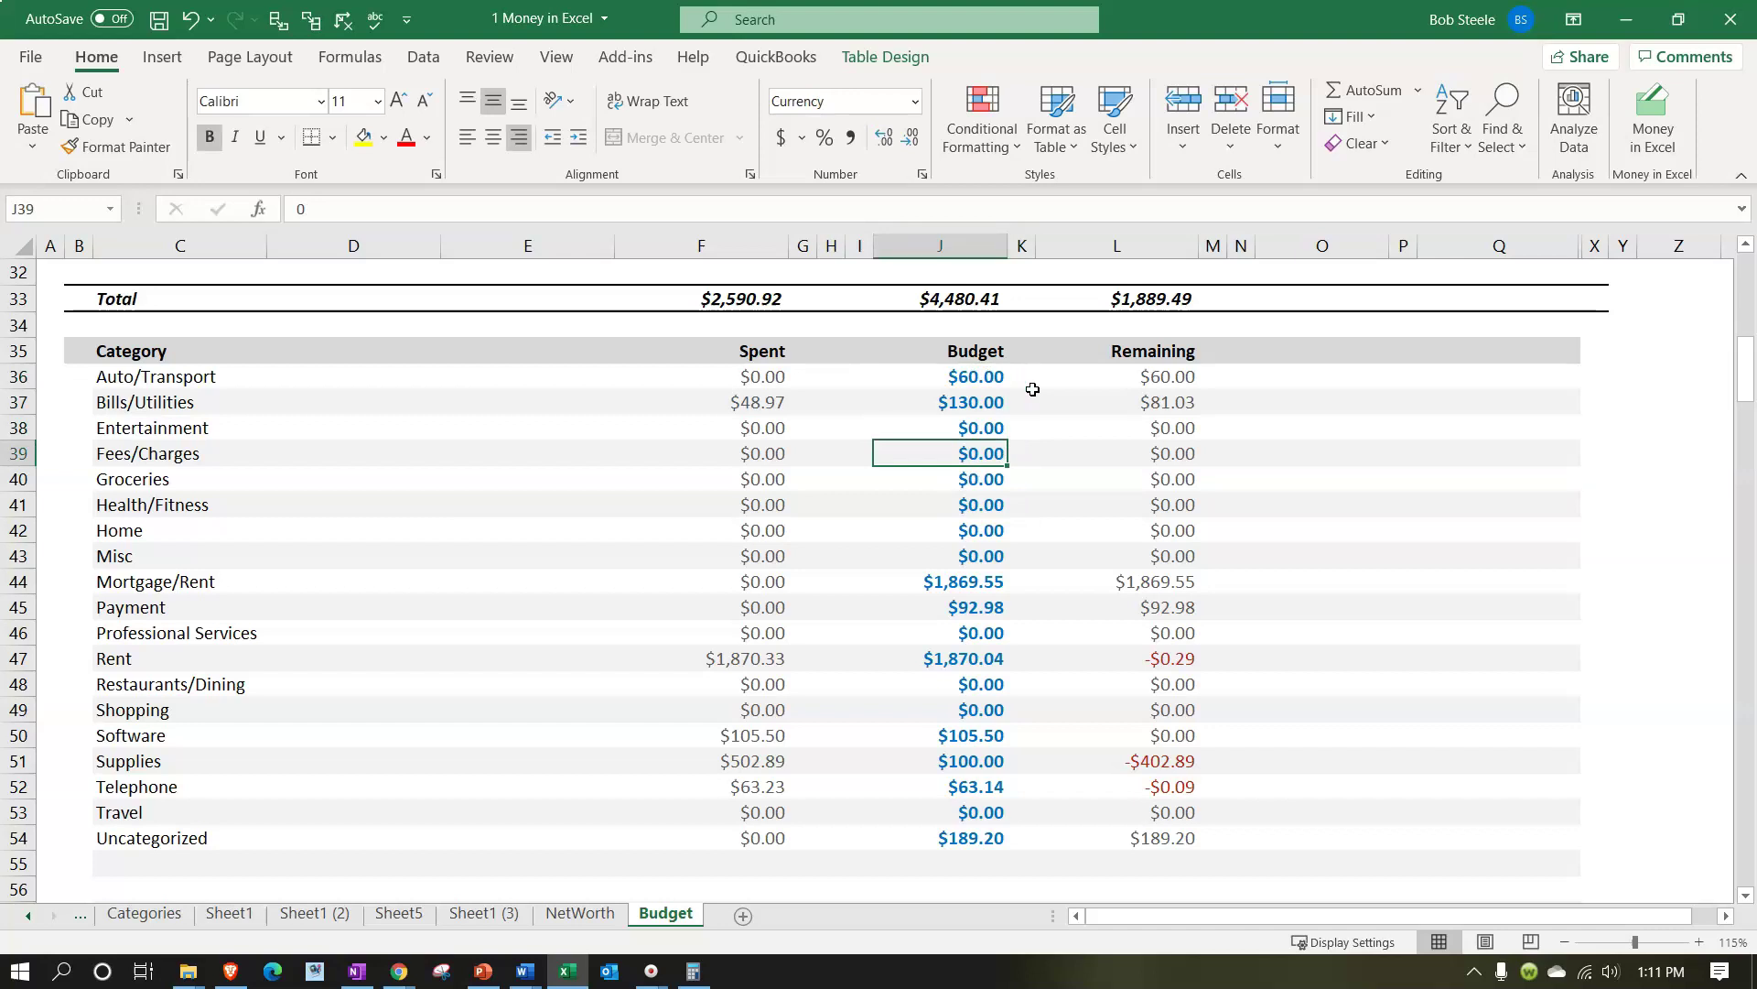
key("Down")
key("Down")
key("Down")
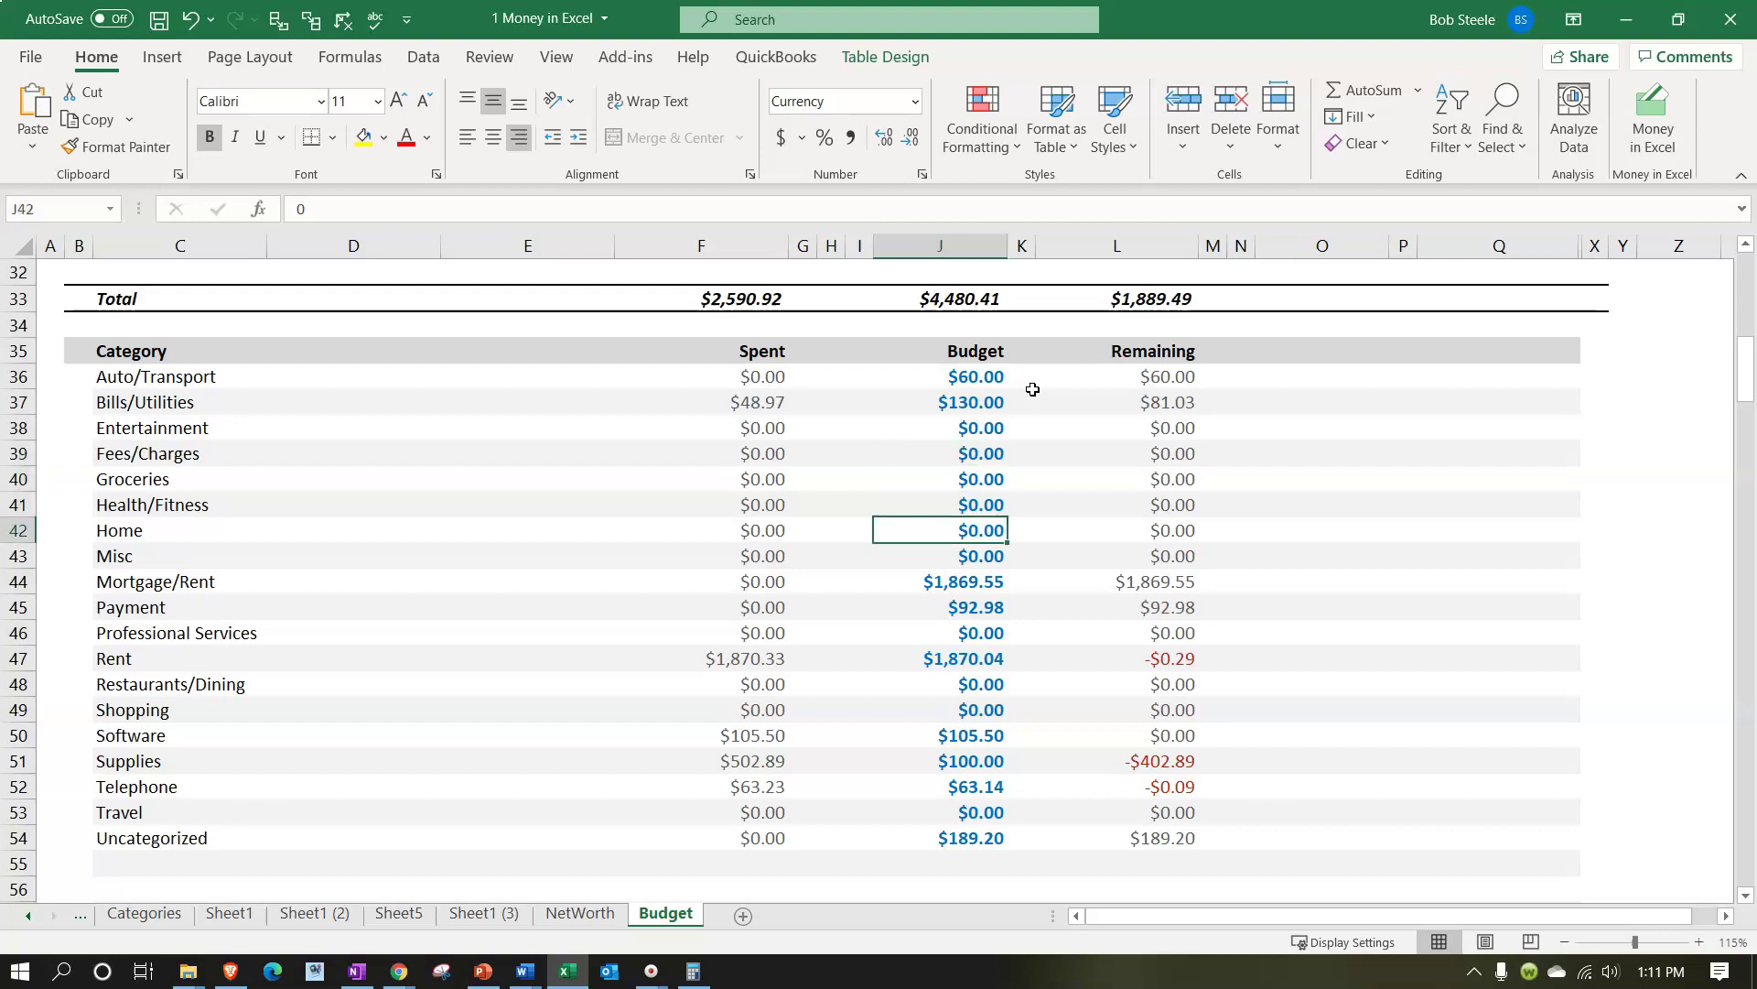
Inspect the formula behind the Budget column's total in the monthly budget.
scroll(1033, 389, "up", 1)
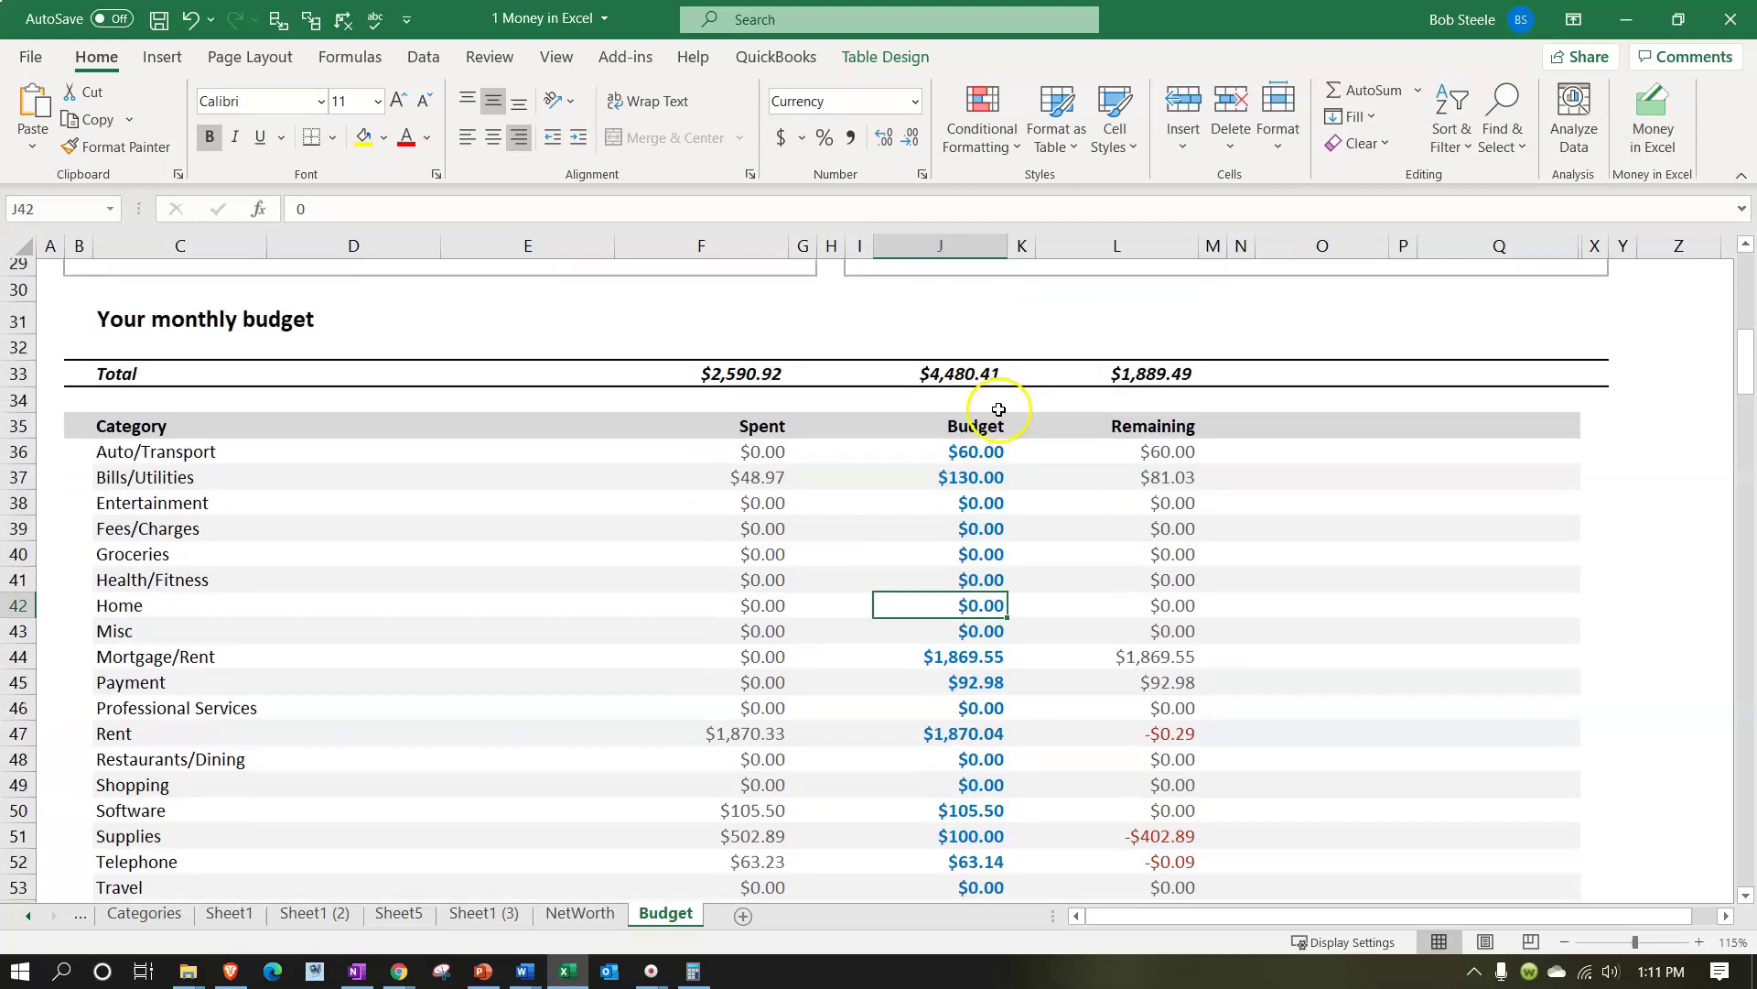
double_click(978, 384)
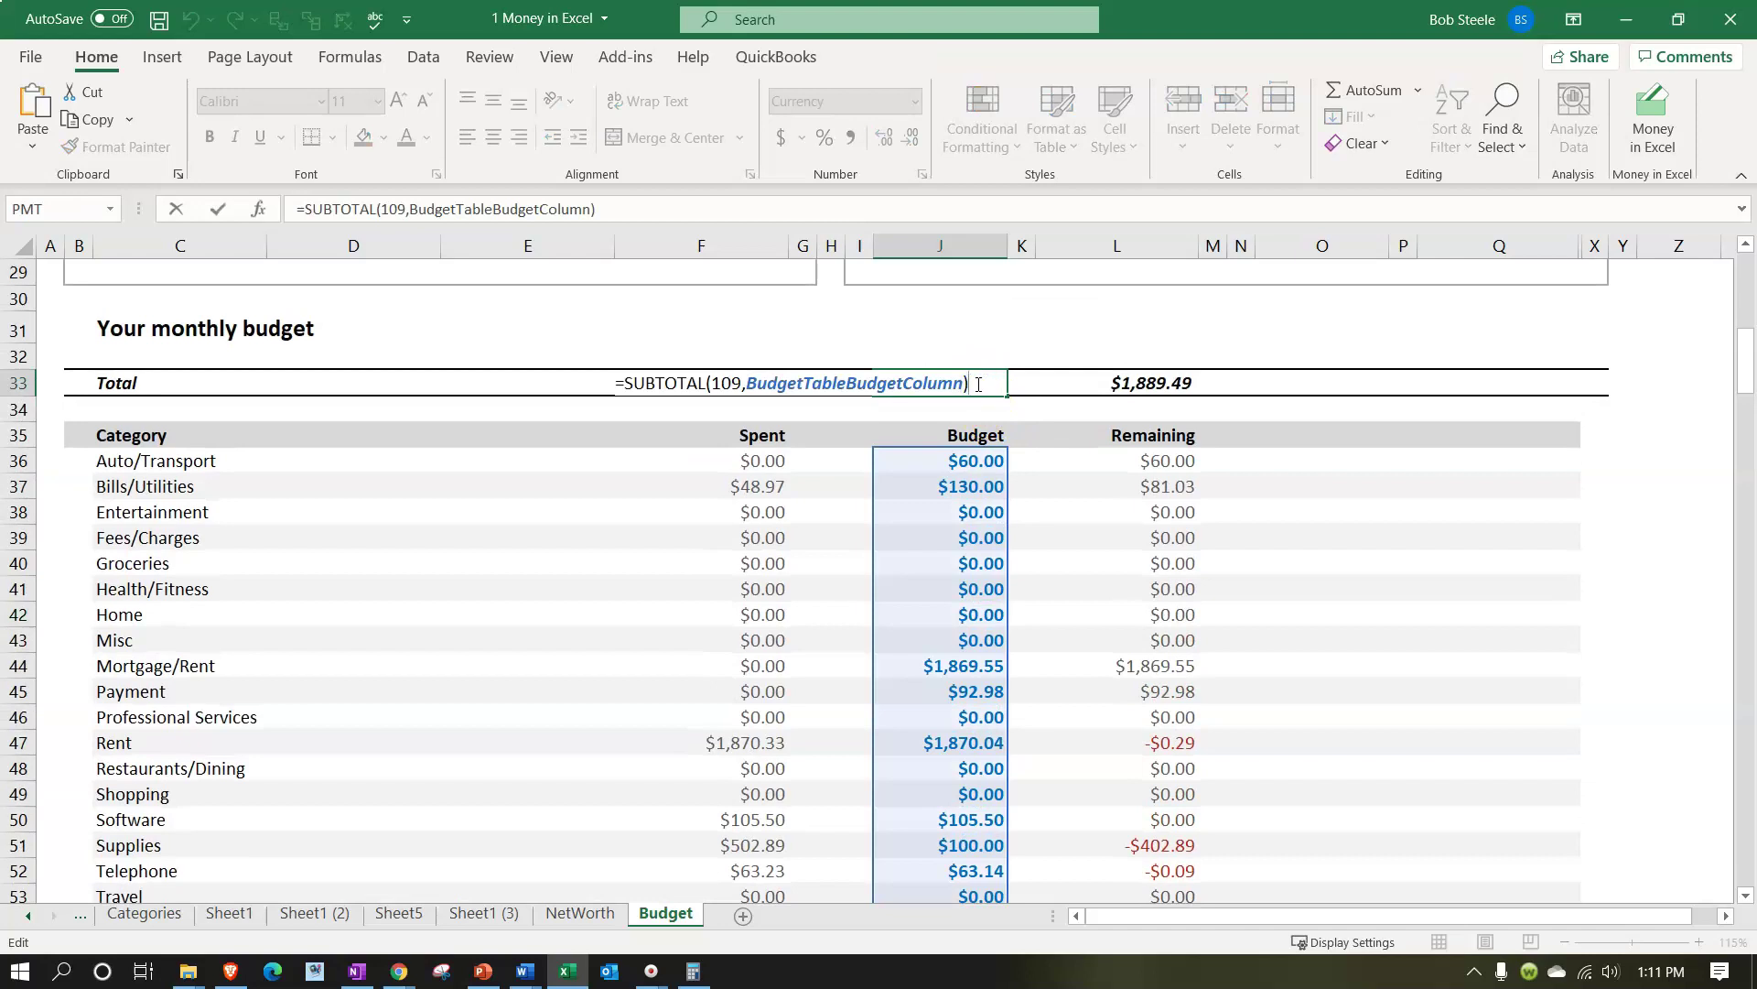
key("Return")
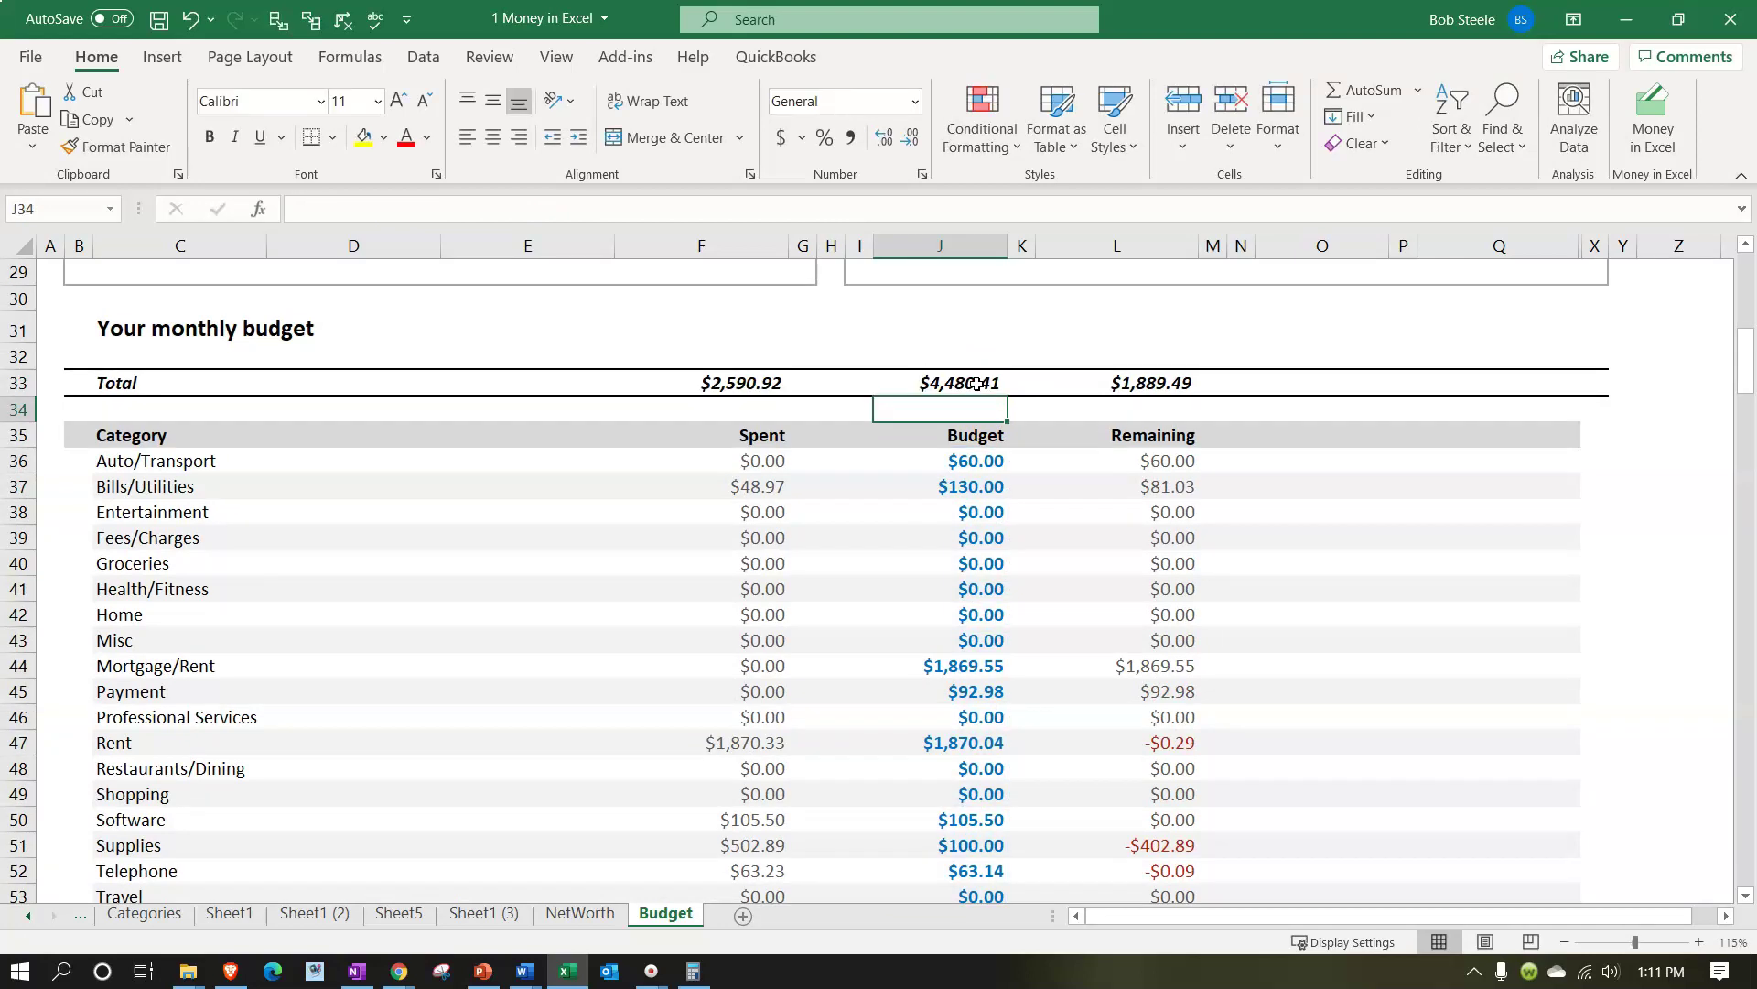
Examine the Spent formulas for Entertainment and Fees/Charges, and compare them with the editable Budget values for Auto/Transport and Home.
left_click(794, 533)
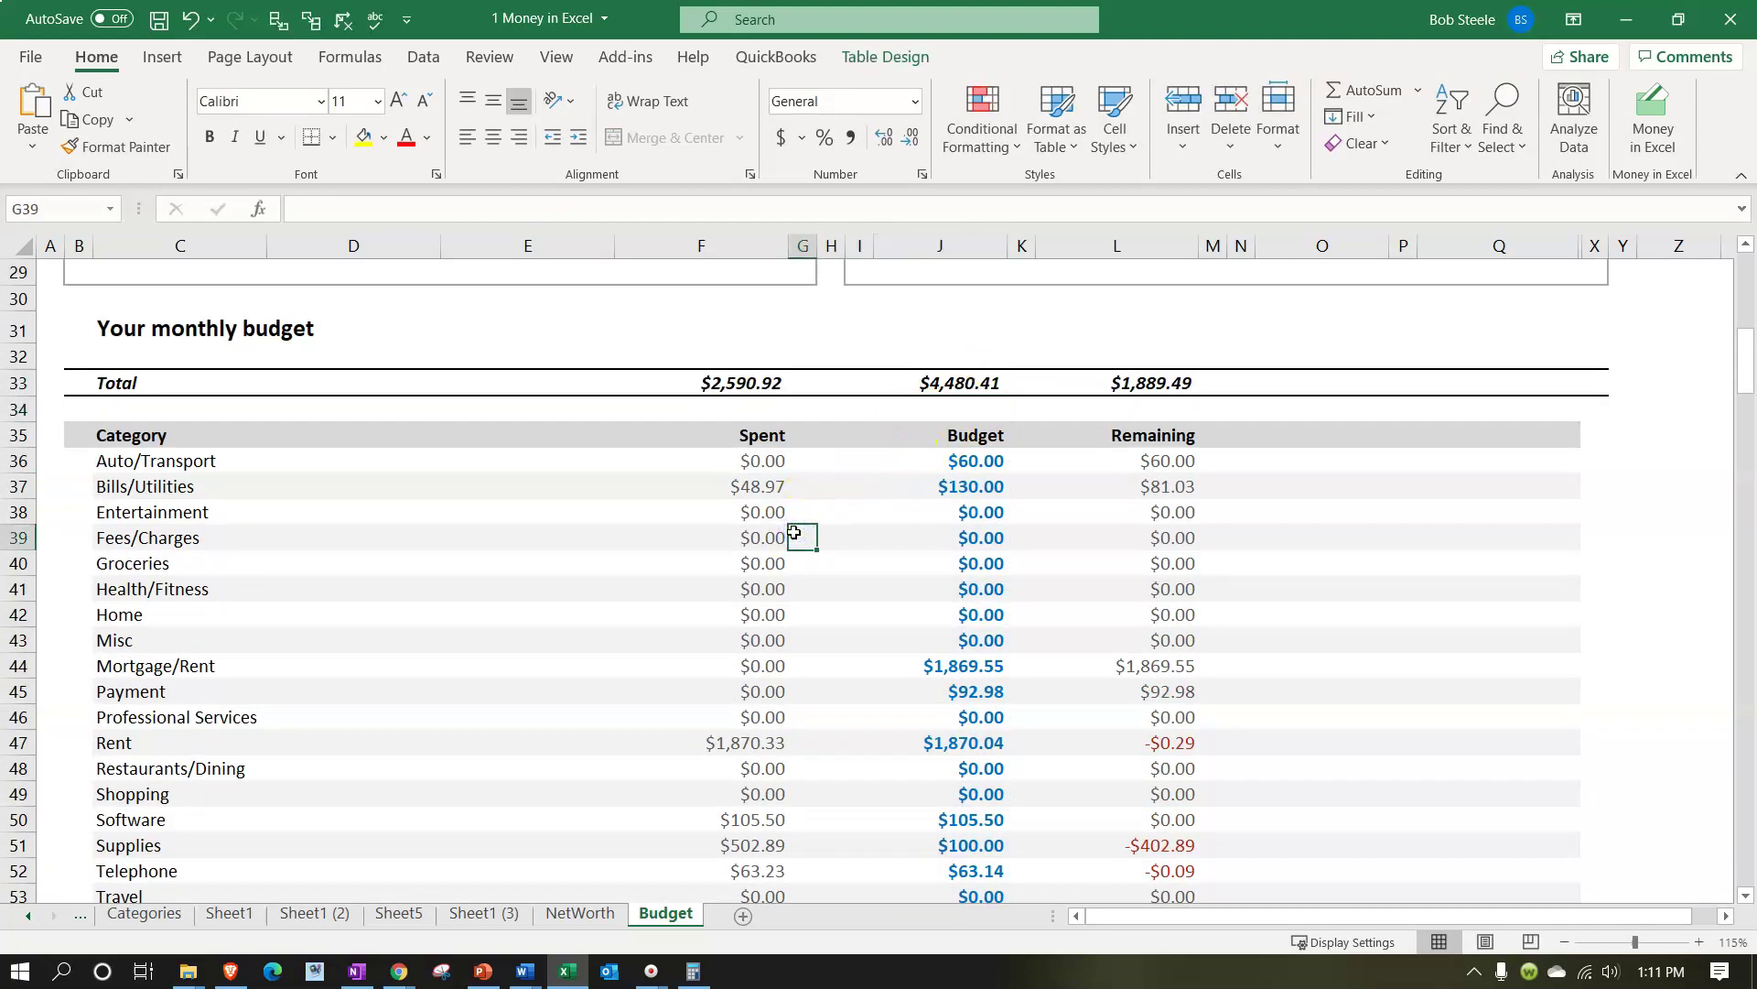
key("Left")
key("Up")
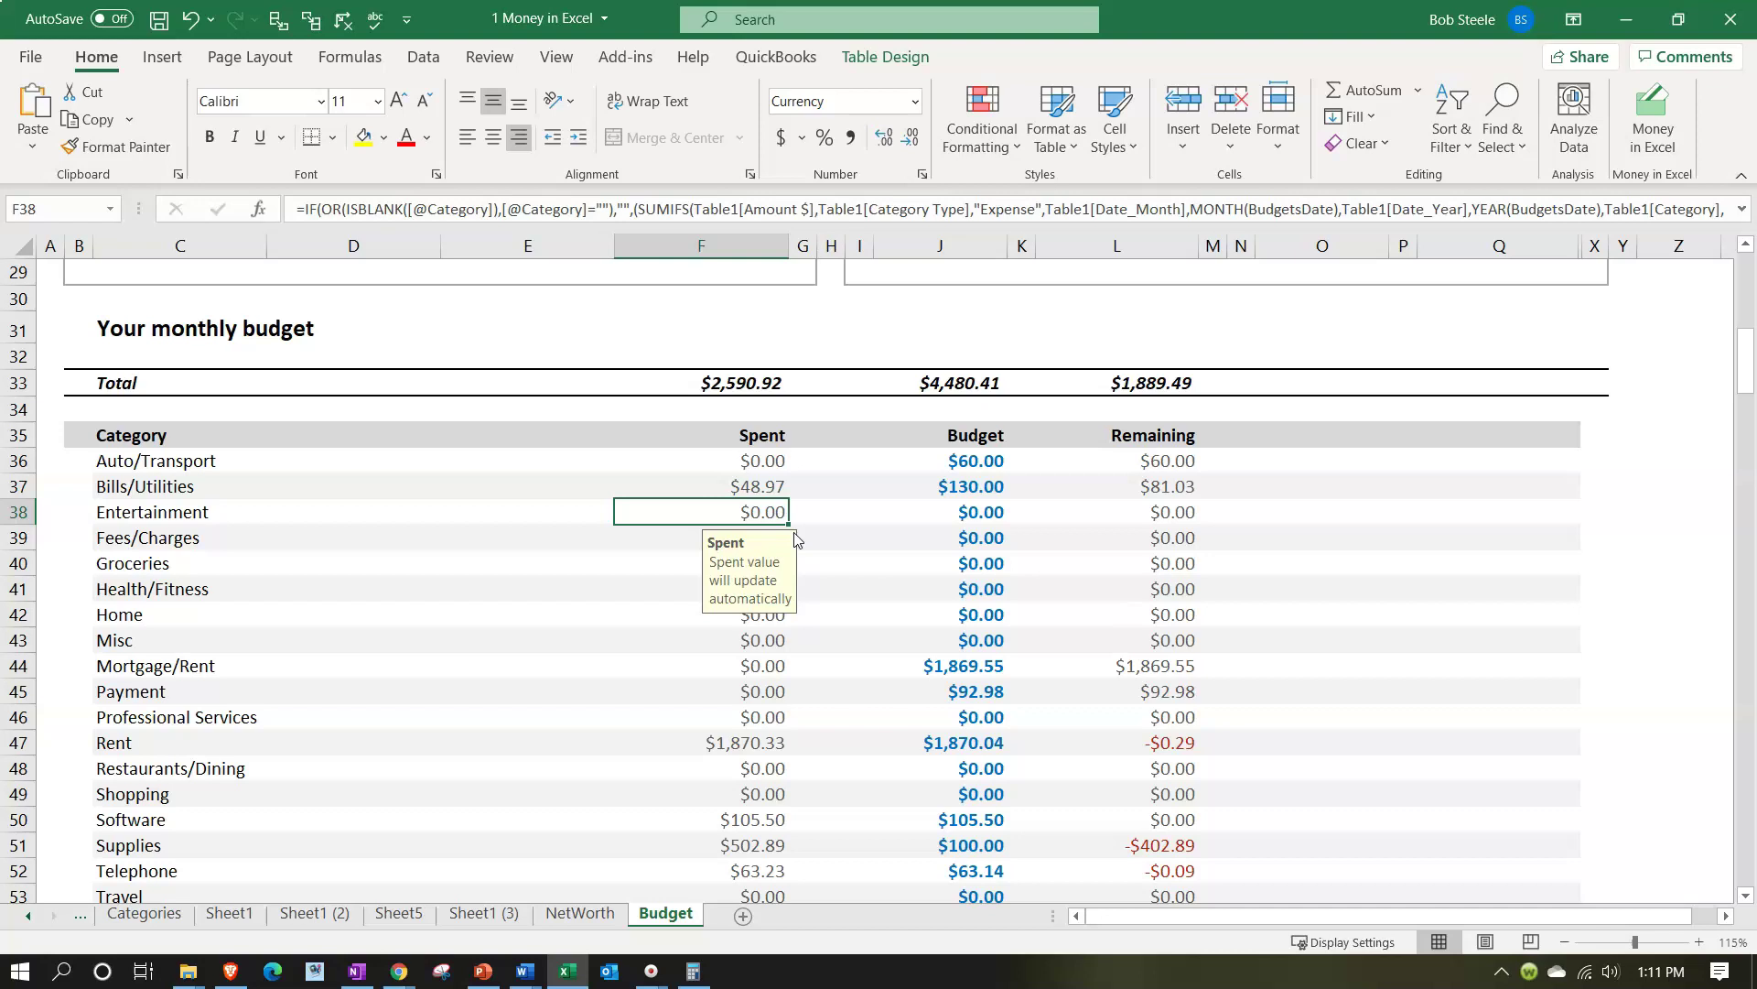
key("Down")
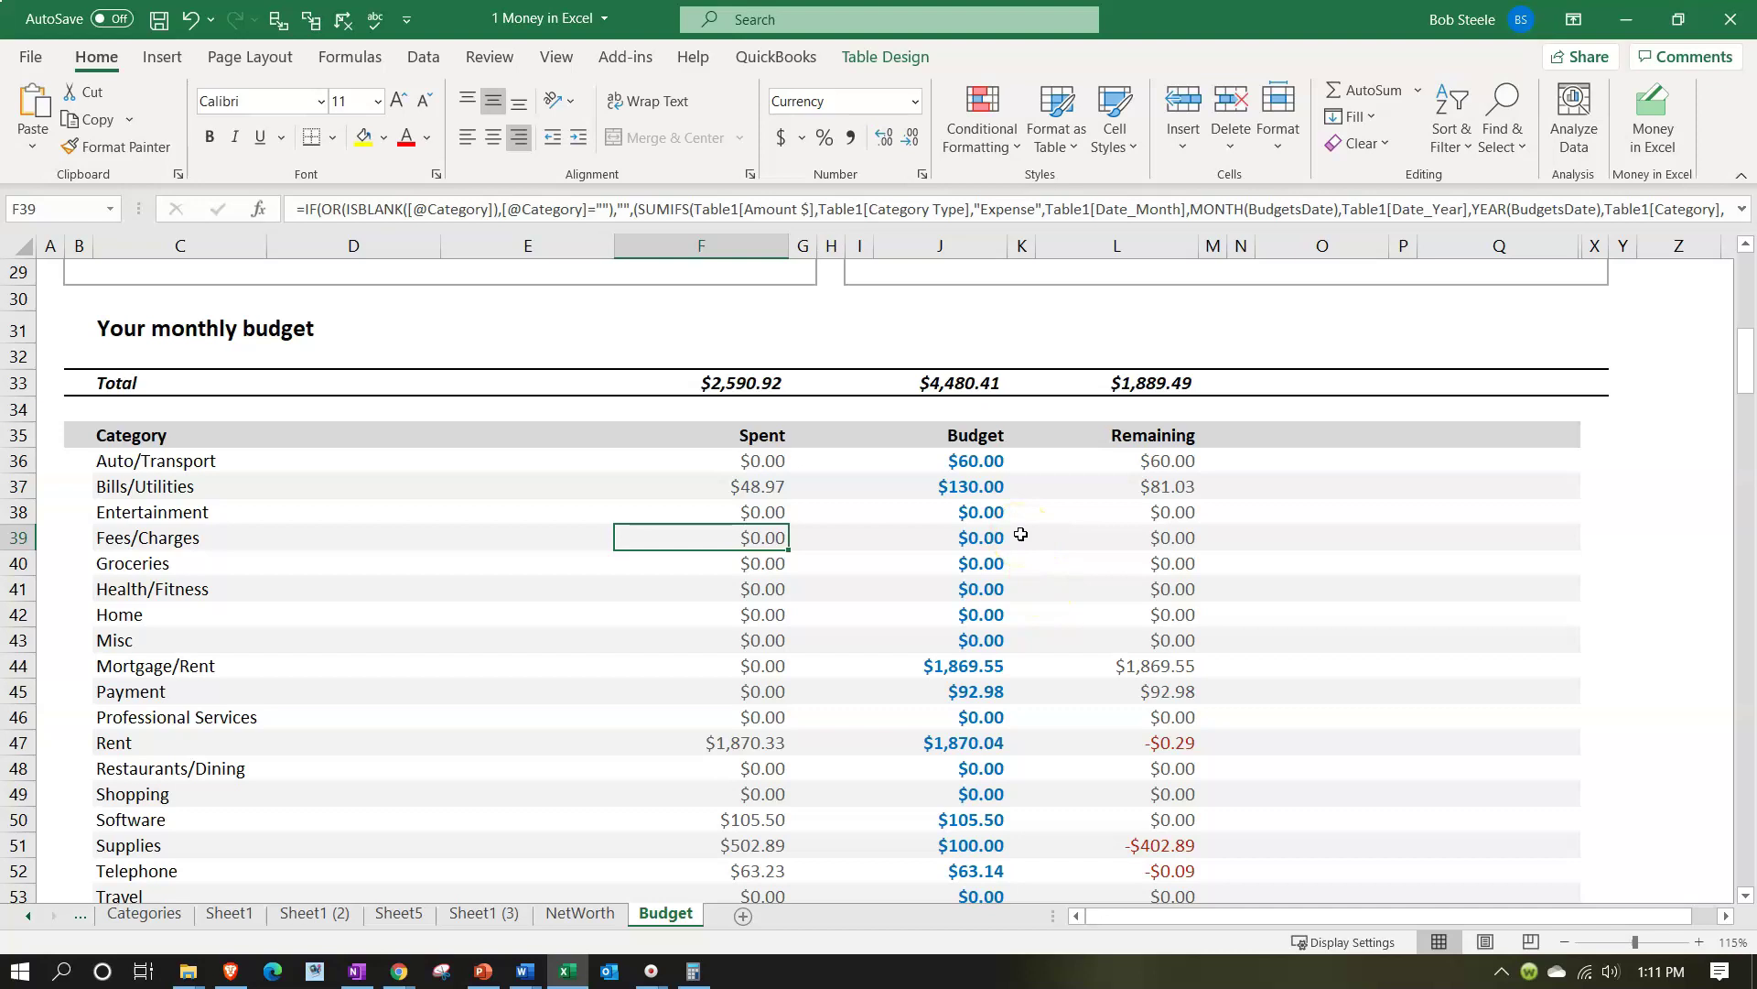
left_click(956, 460)
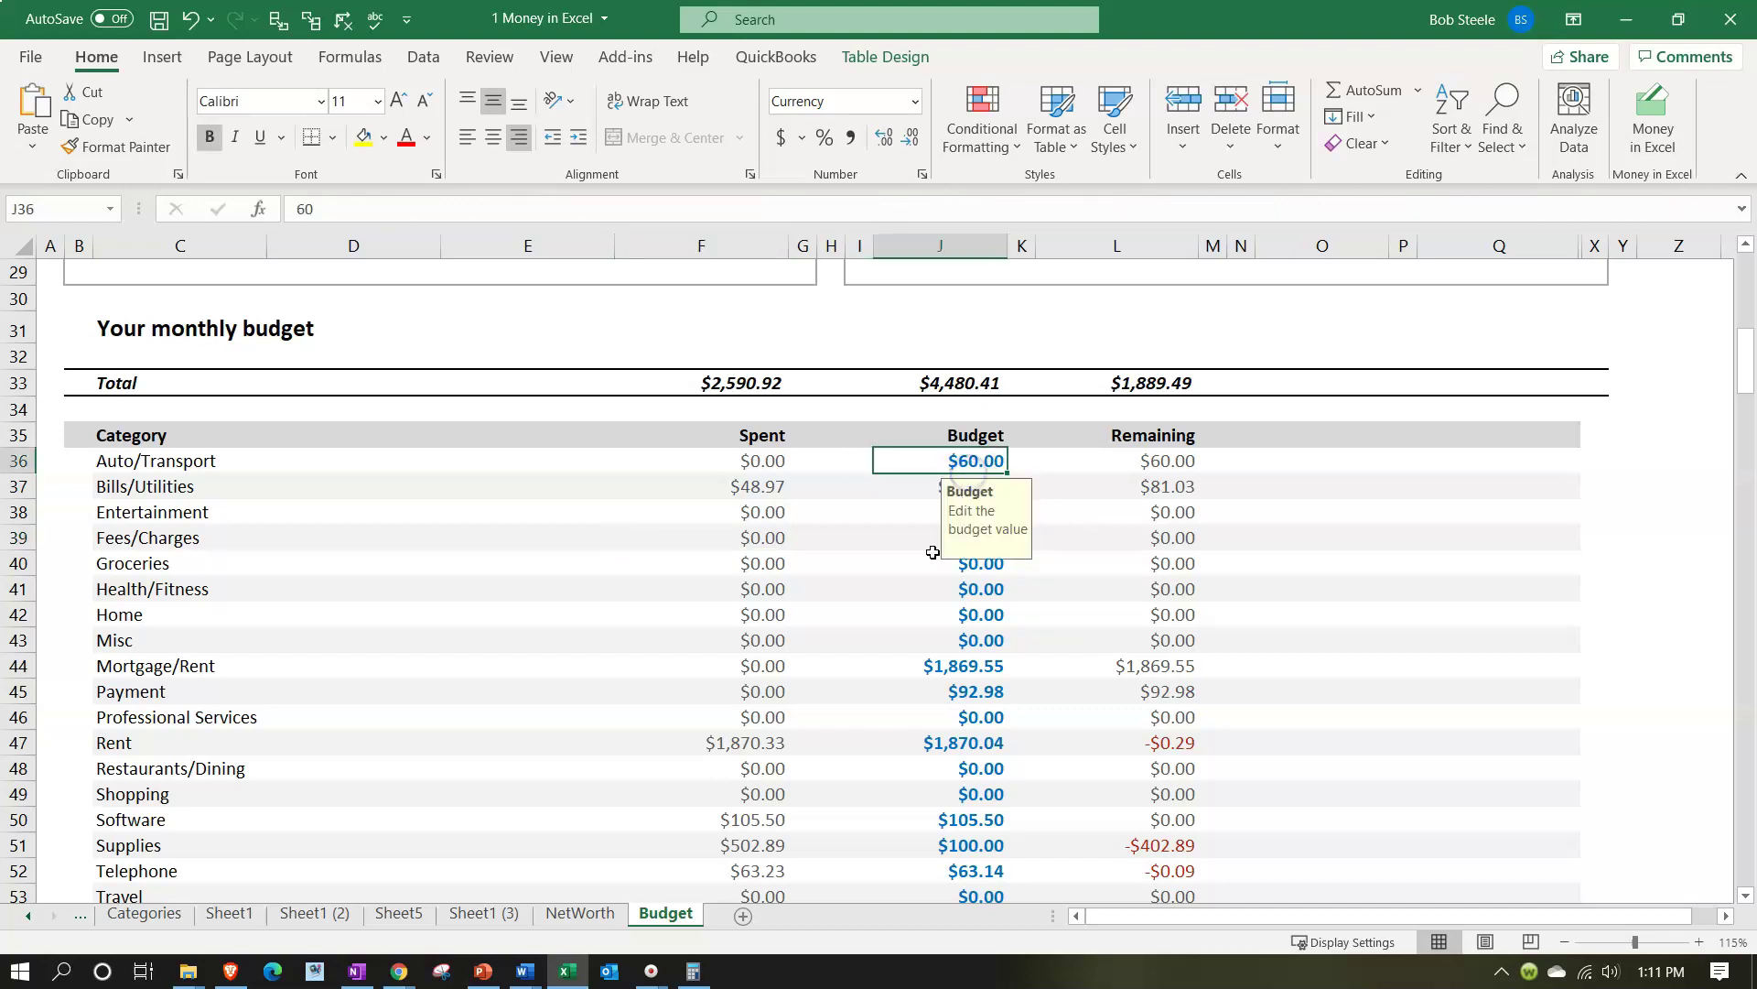
left_click(918, 616)
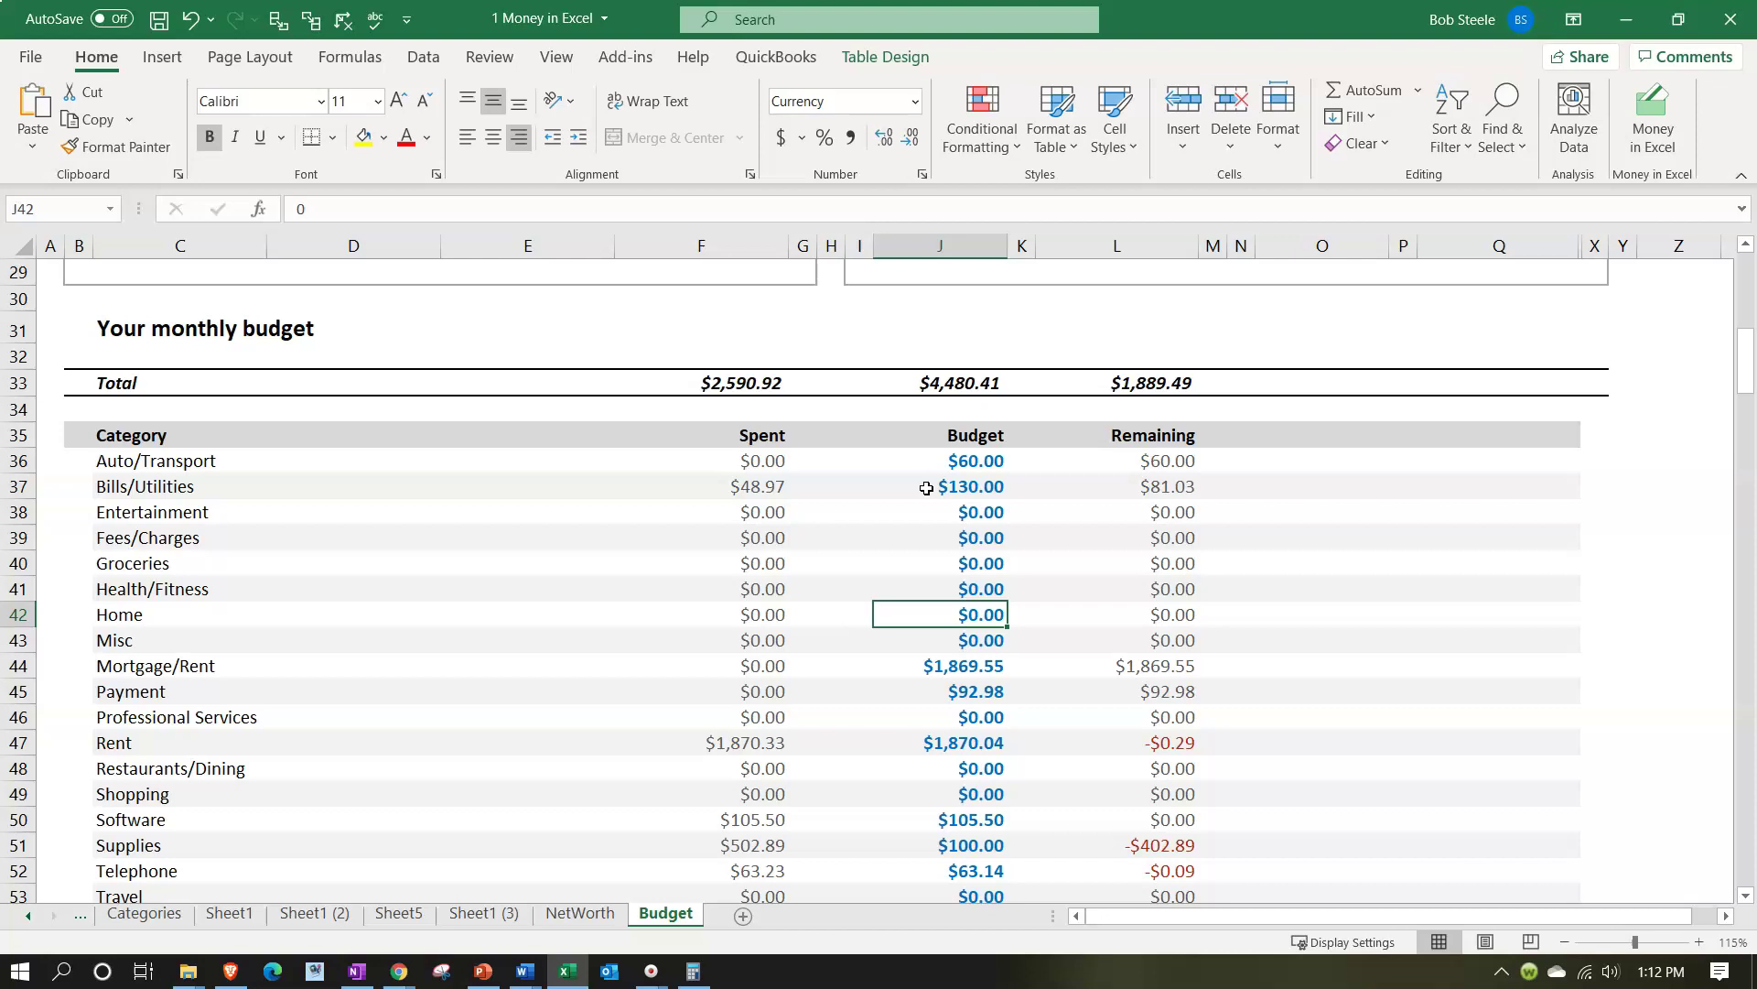
scroll(927, 488, "down", 1)
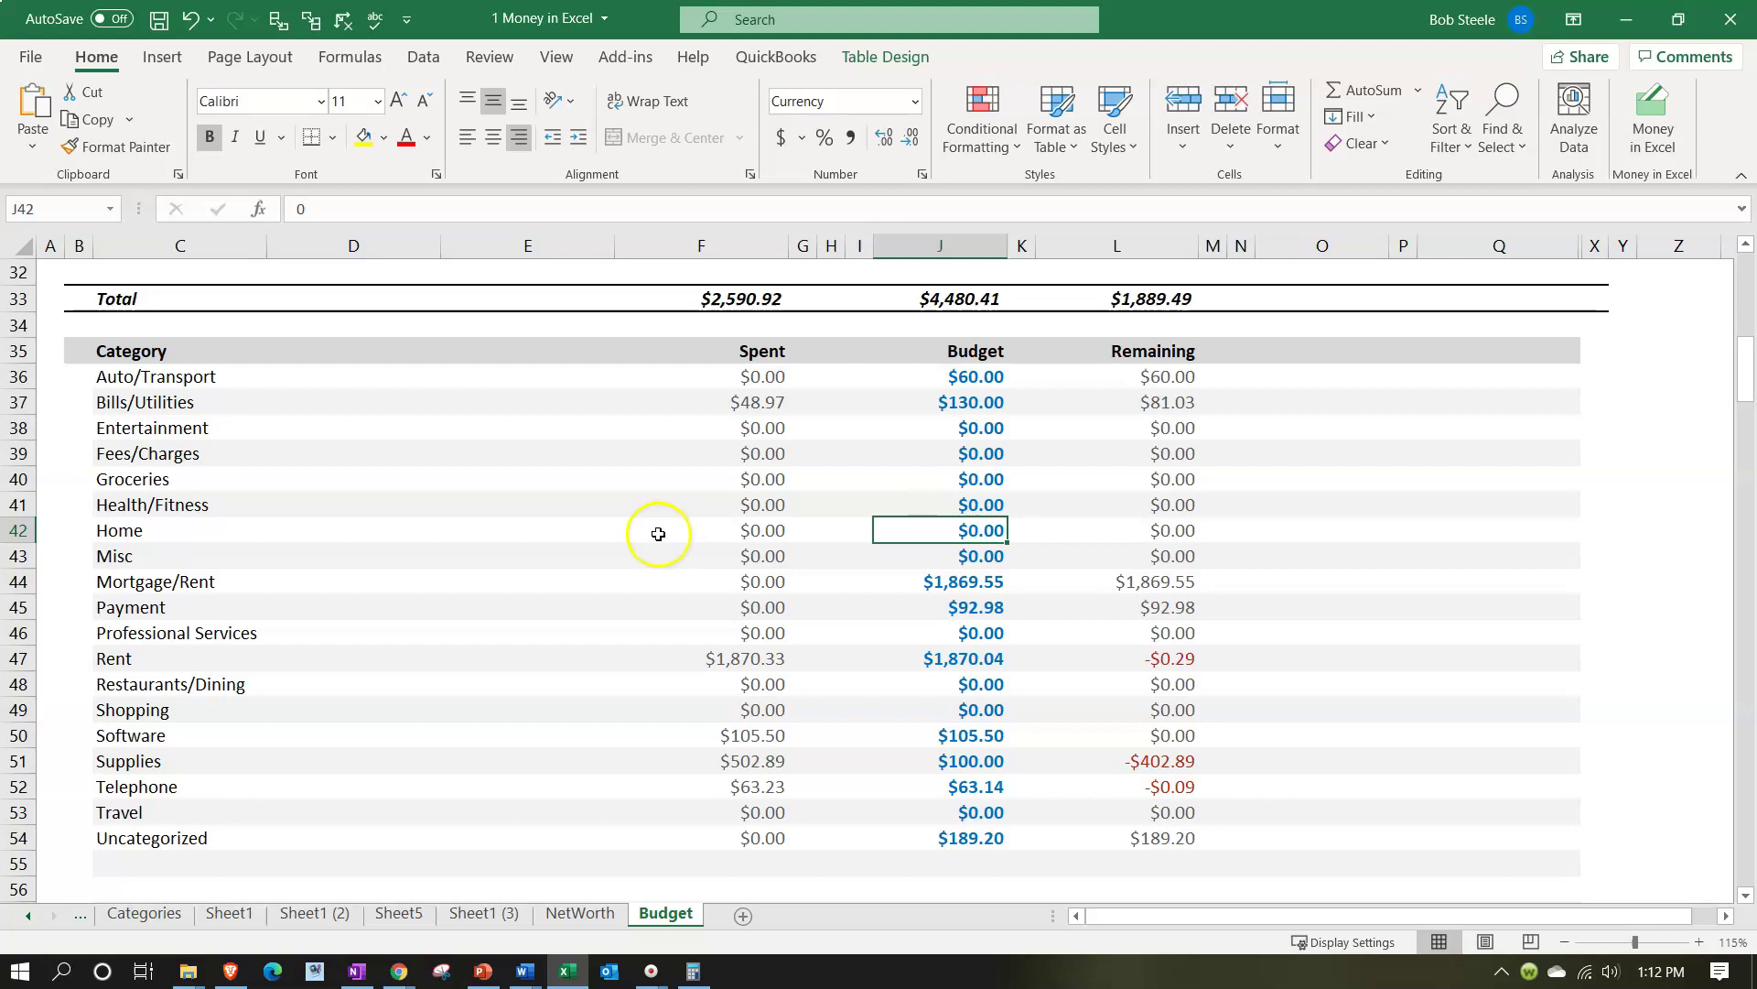
Switch to QuickBooks Online in Chrome and view the 2020 Profit and Loss report with its report period settings.
left_click(403, 973)
left_click(457, 892)
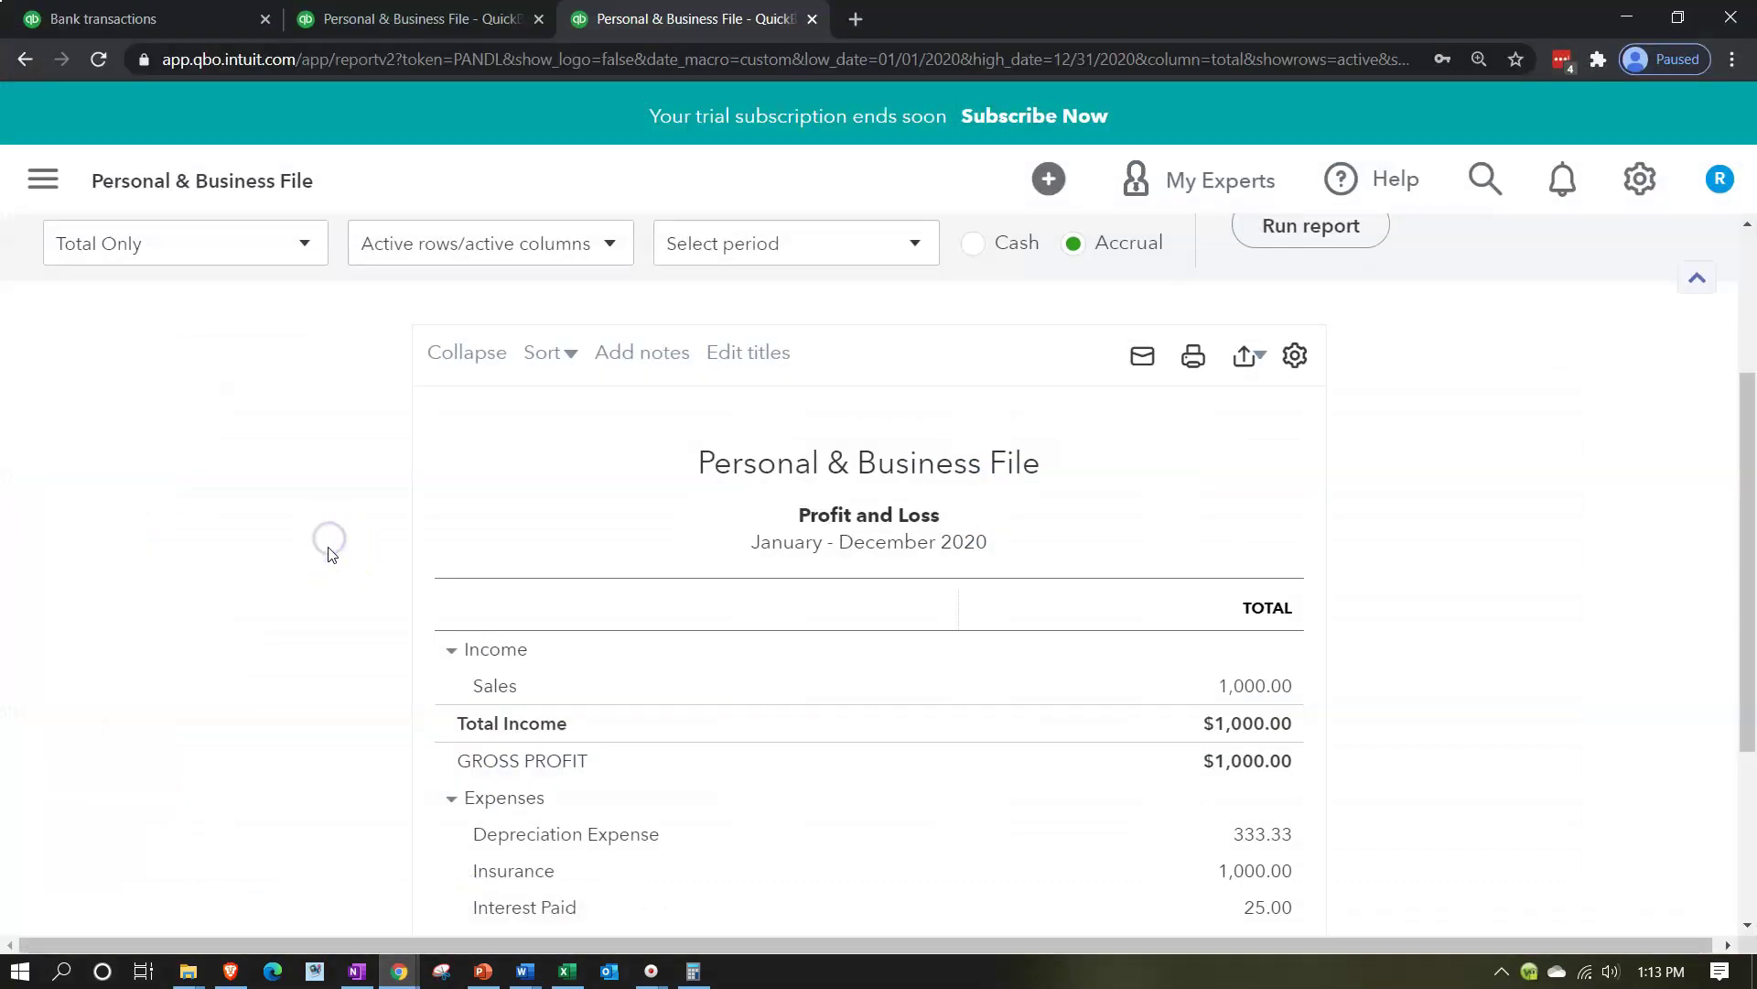
scroll(330, 542, "up", 3)
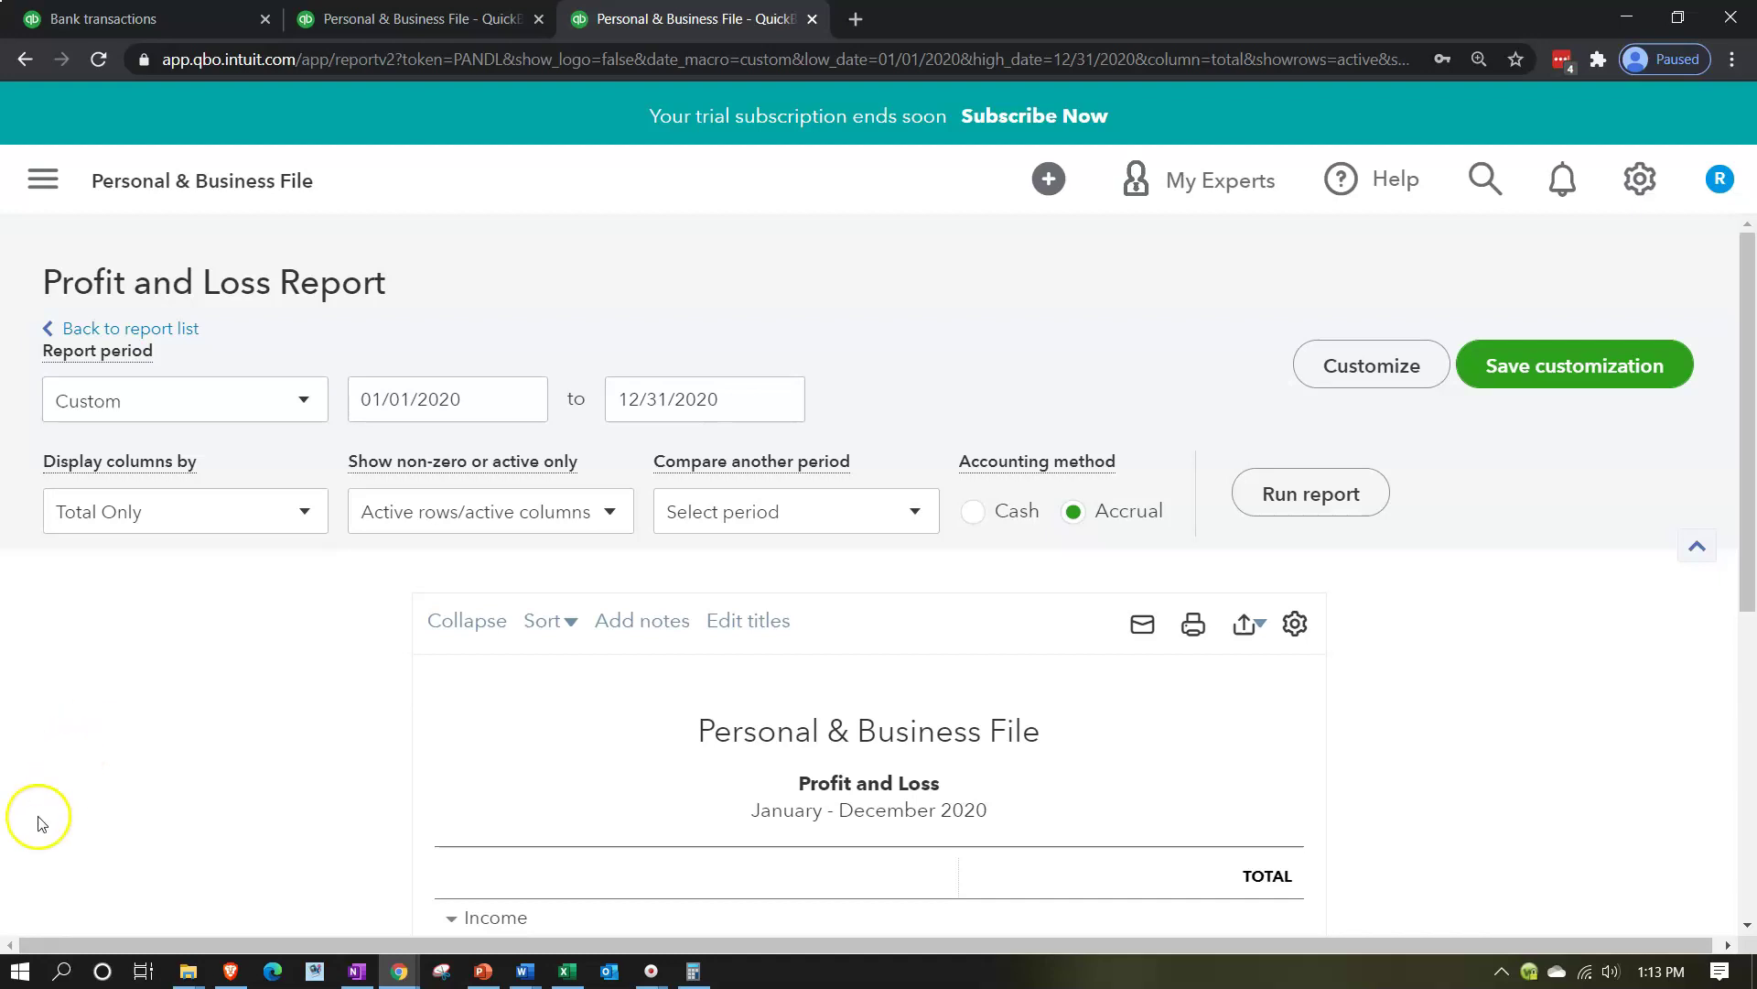
Return to the Budget sheet in Excel and examine the Fees/Charges row across its Spent and Budget columns.
left_click(568, 969)
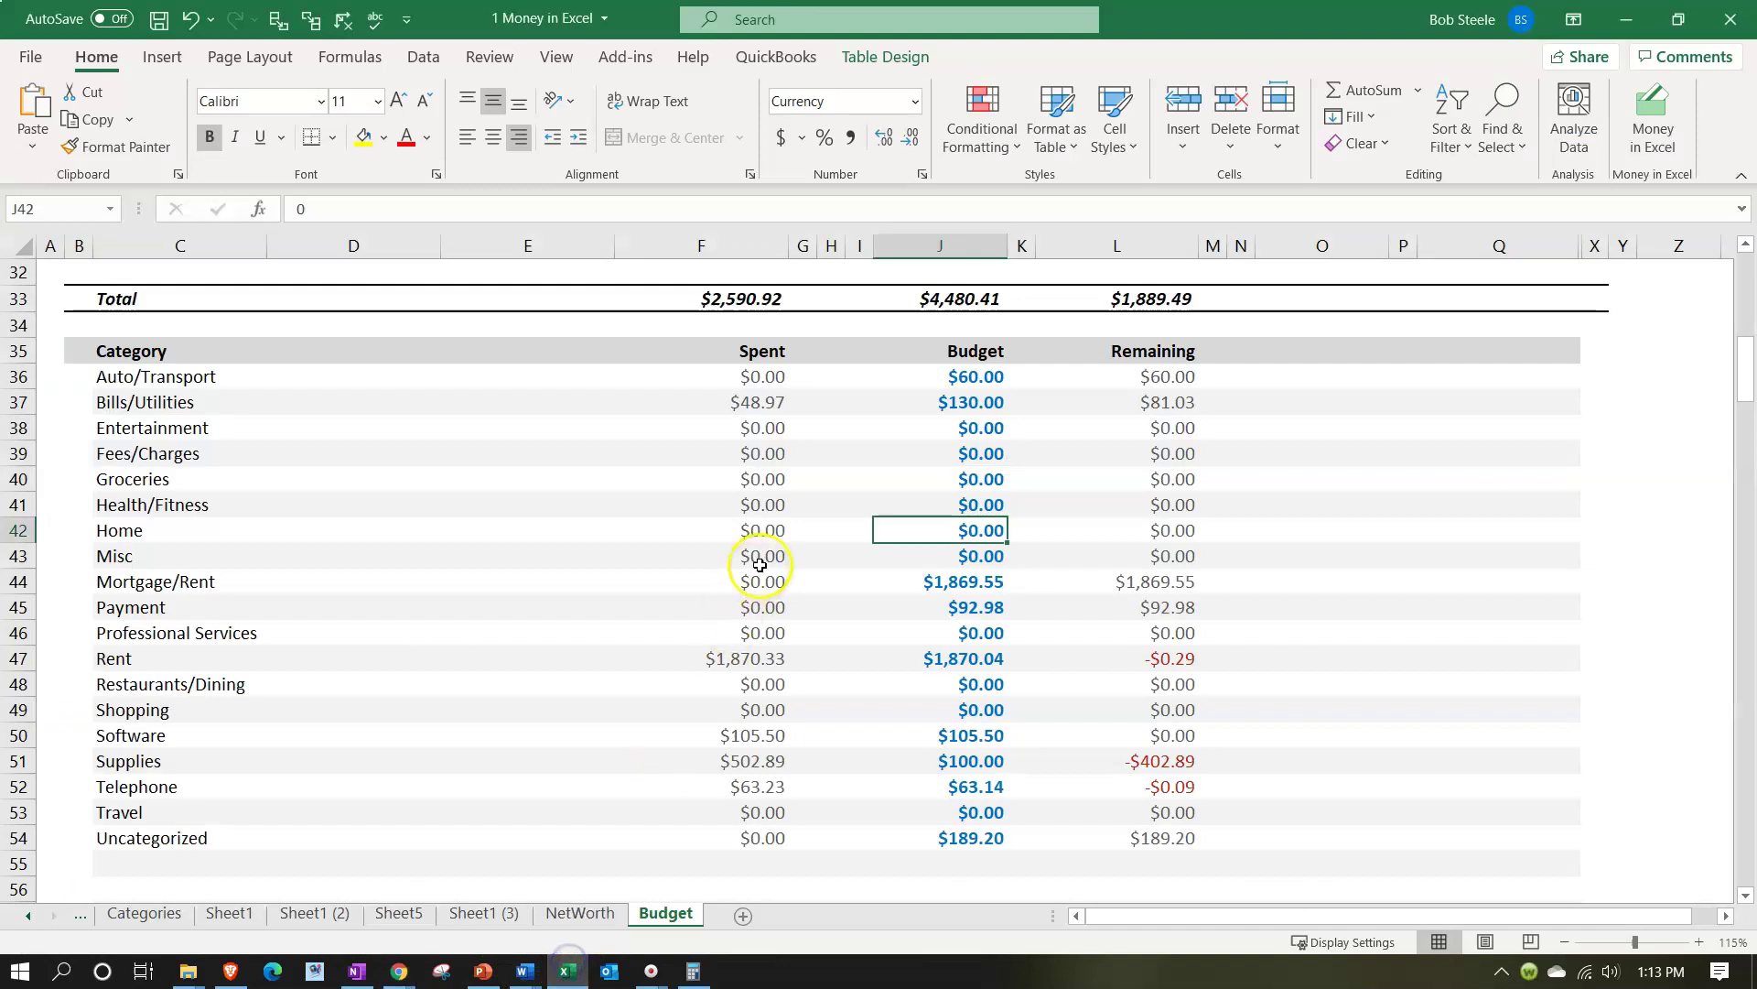
left_click(764, 458)
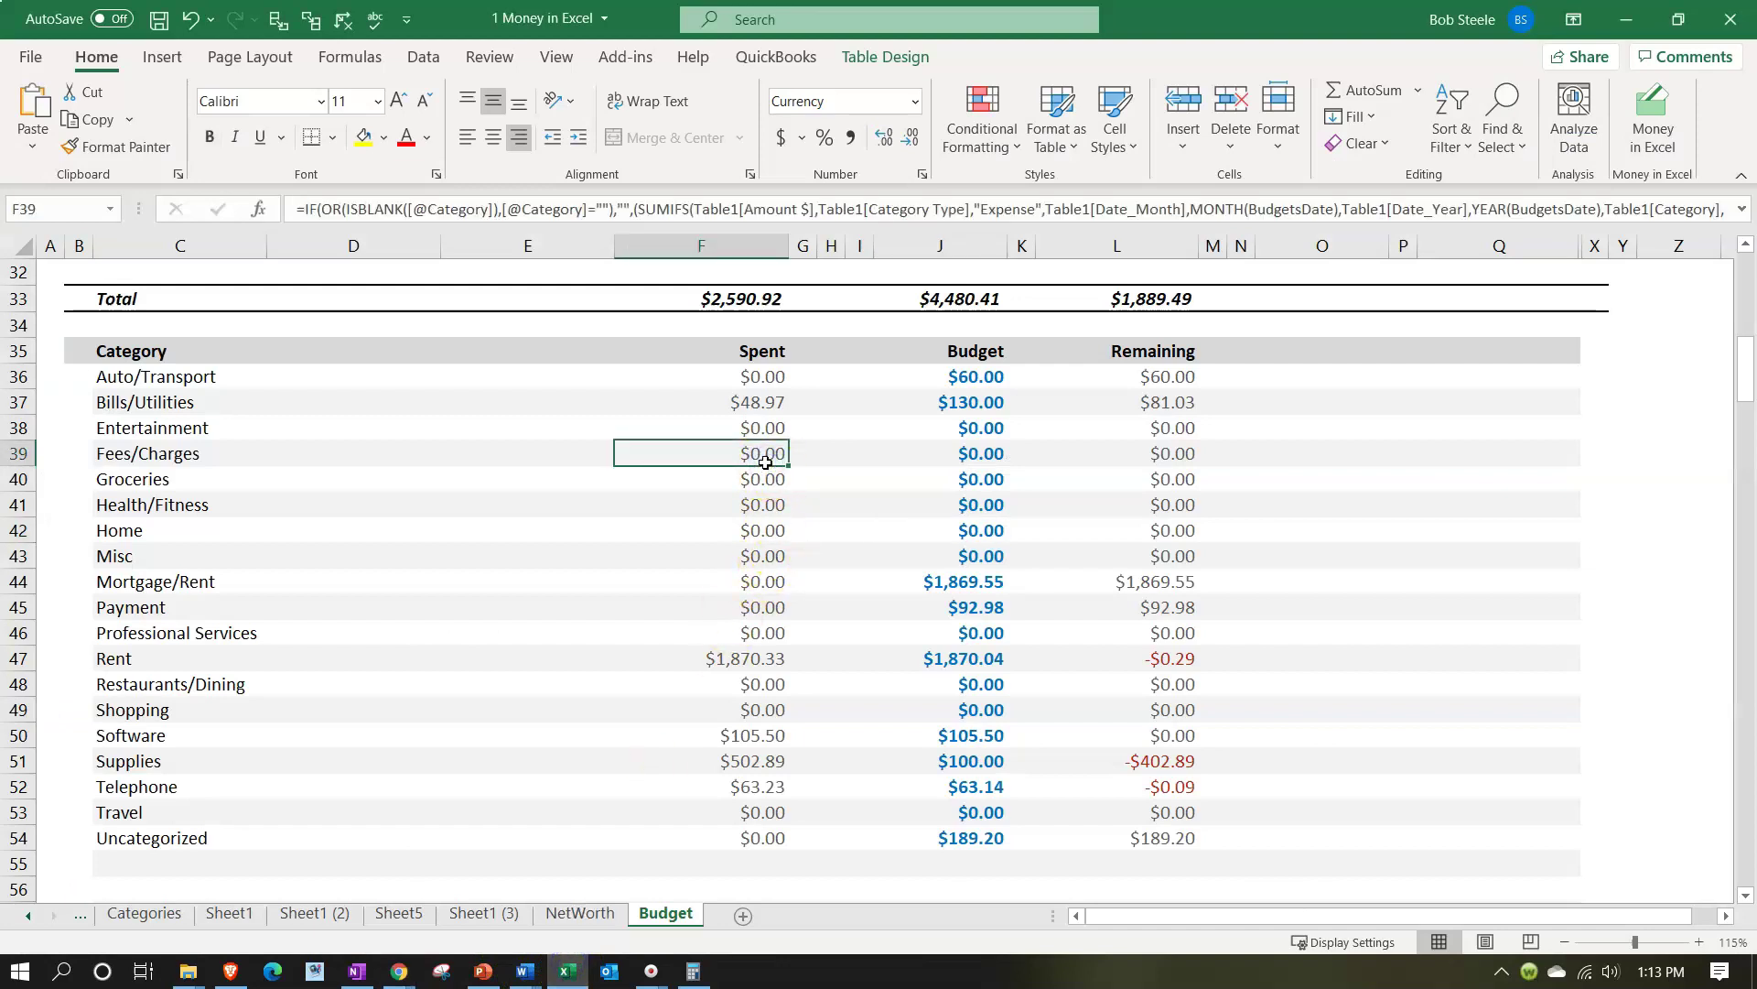
key("Right")
key("Right")
key("Right")
key("Right")
key("Left")
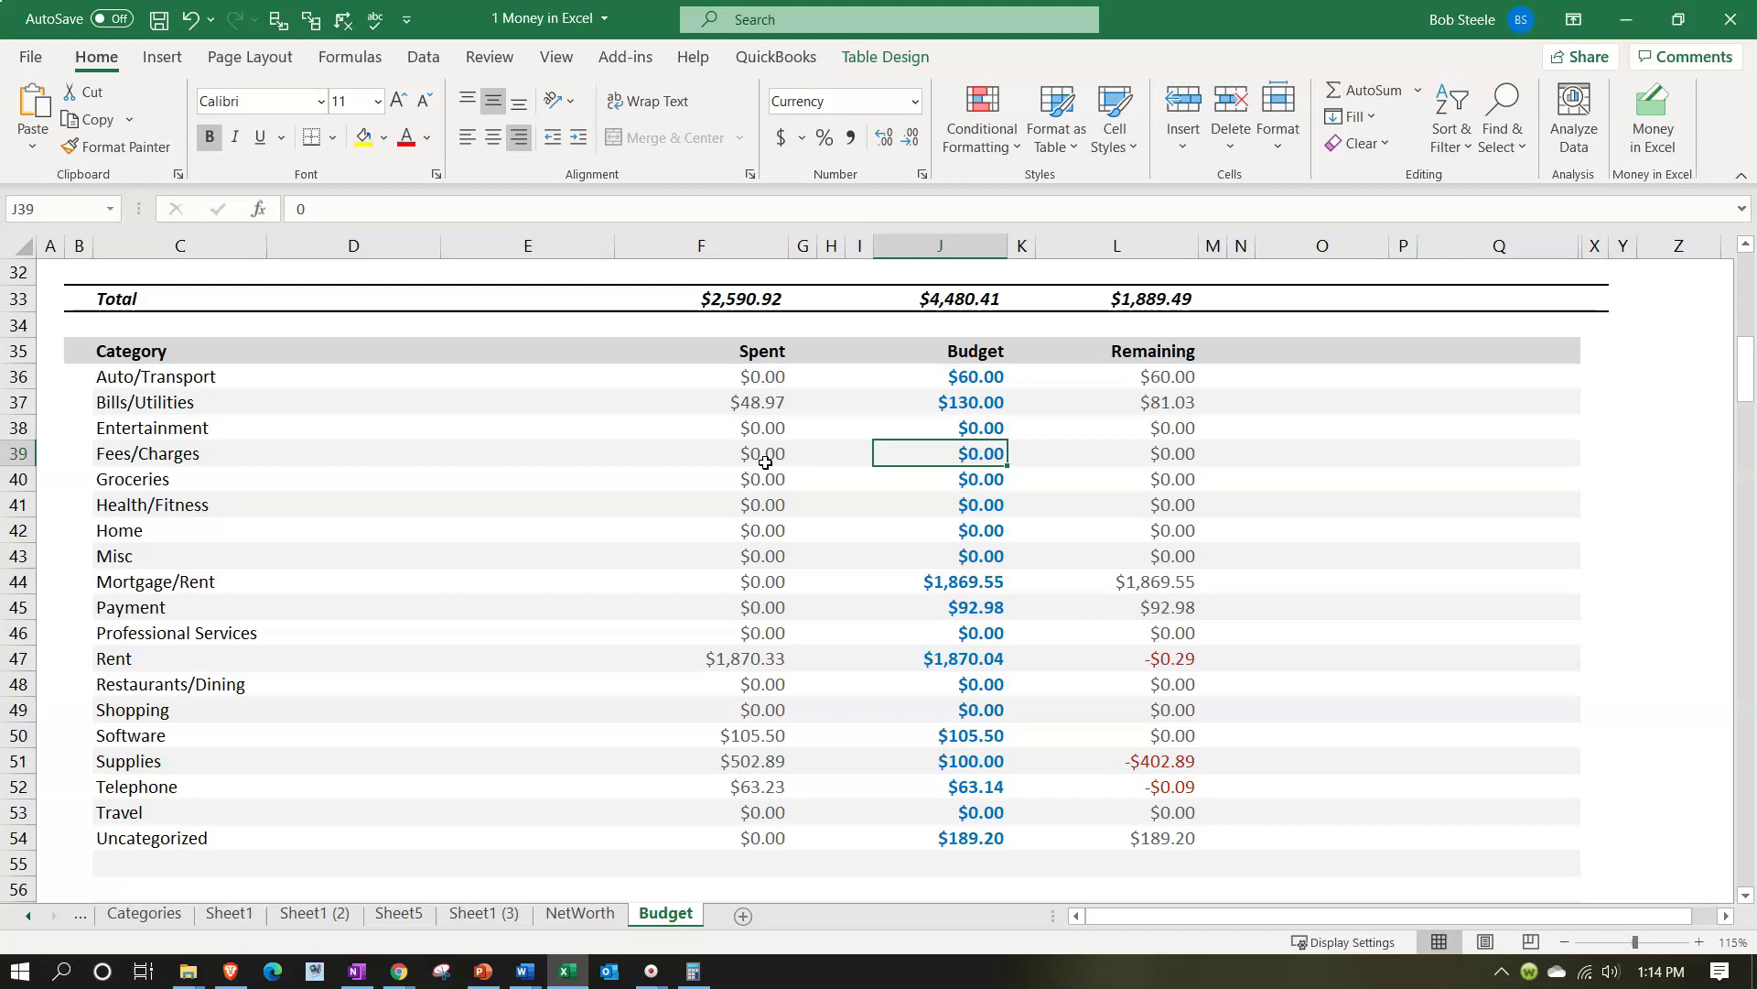
key("Left")
key("Left")
key("Left")
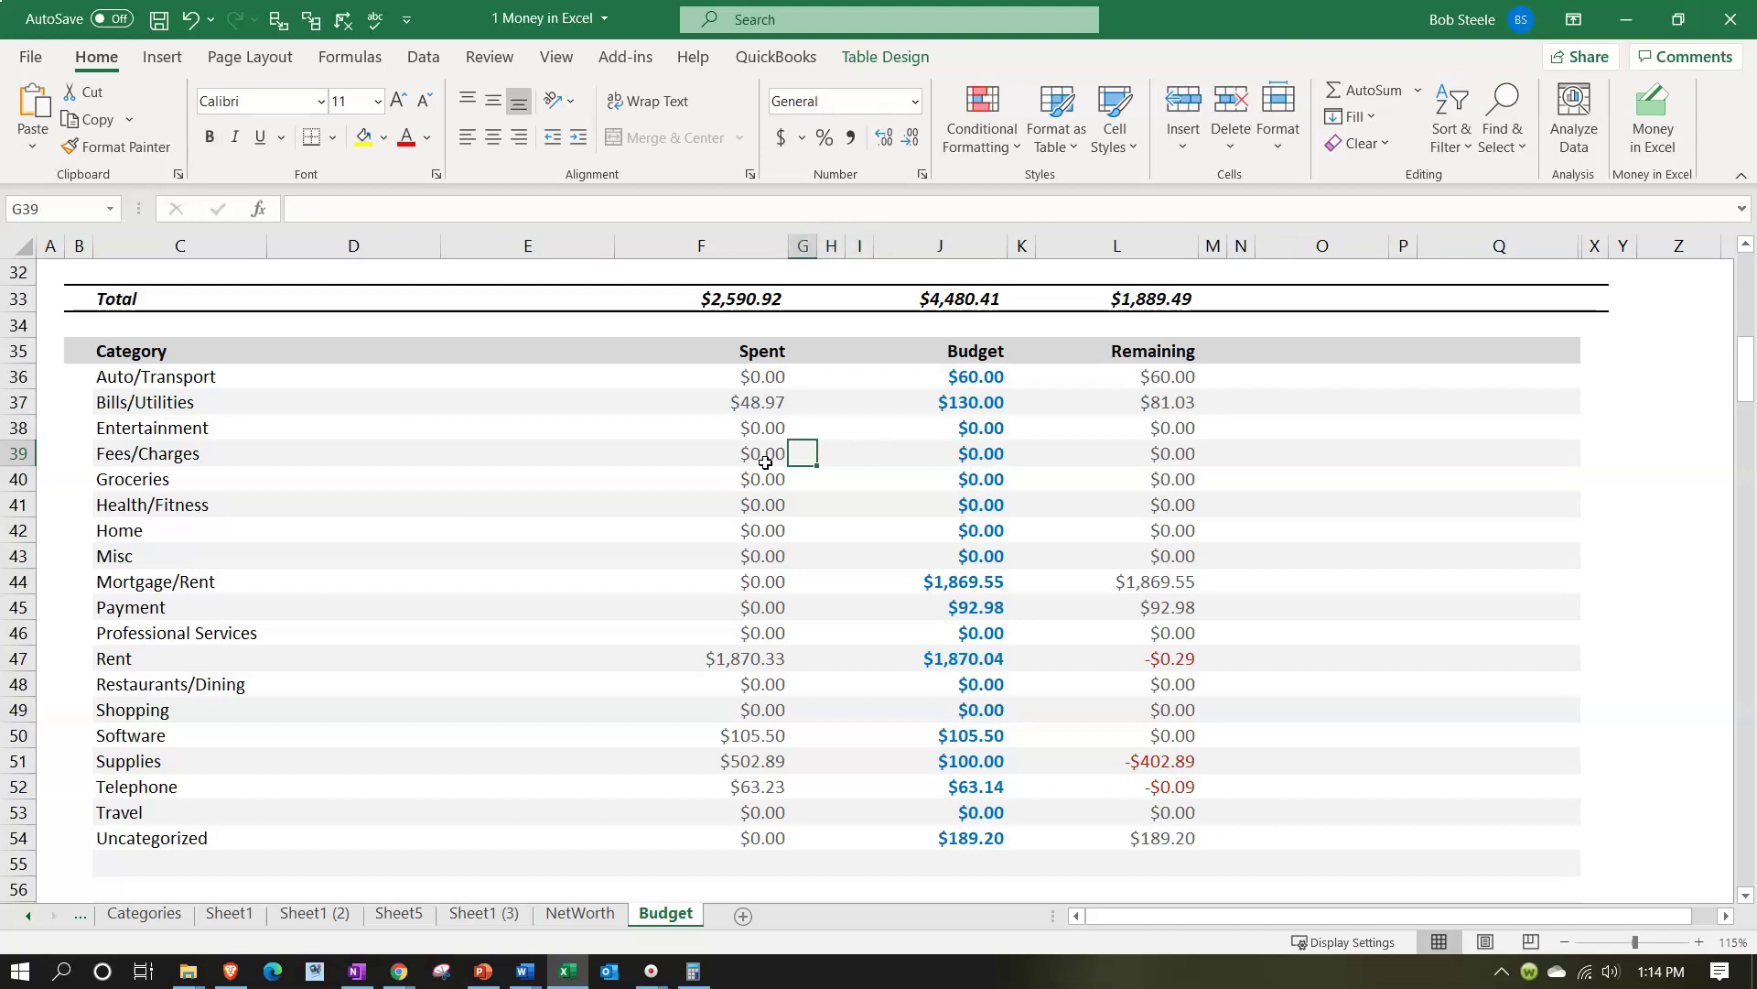